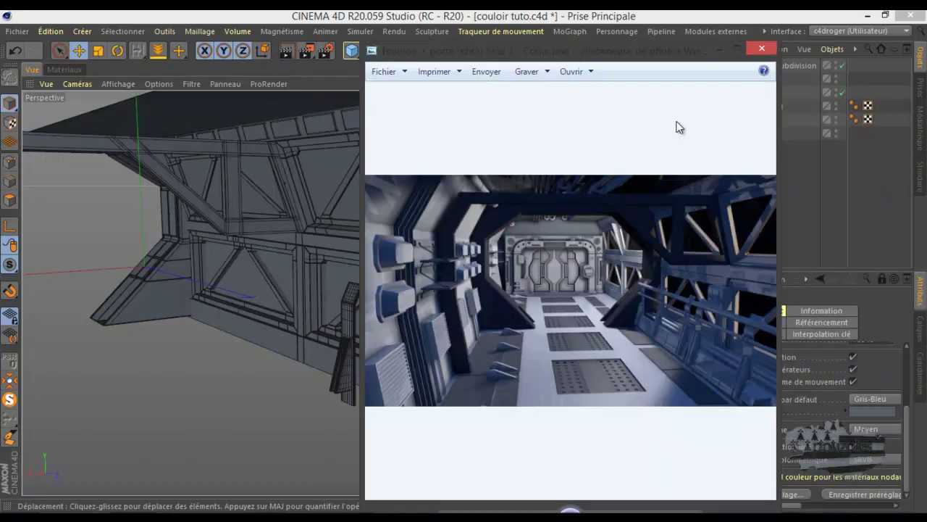
Examine the reference render of the corridor enlarged to full screen, and minimise it to return to the scene
left_click_drag(675, 52, 665, 13)
double_click(665, 13)
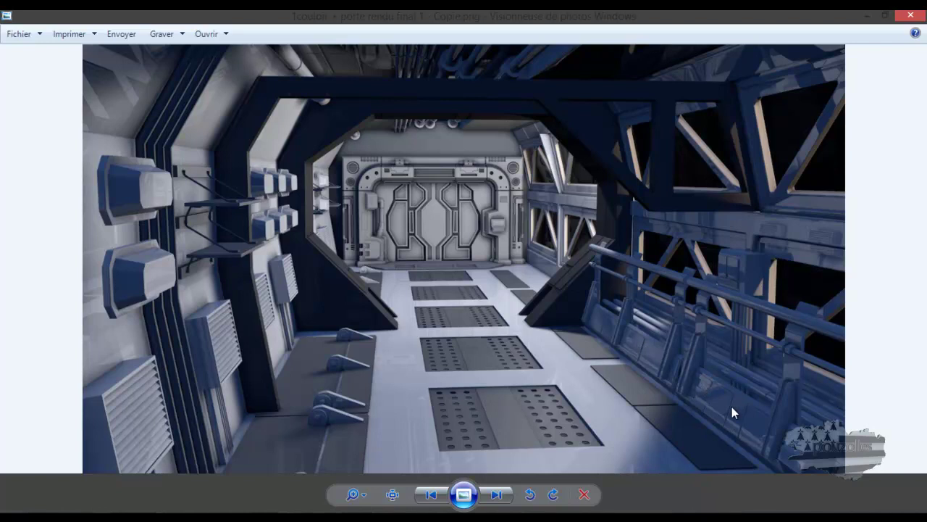
left_click(868, 14)
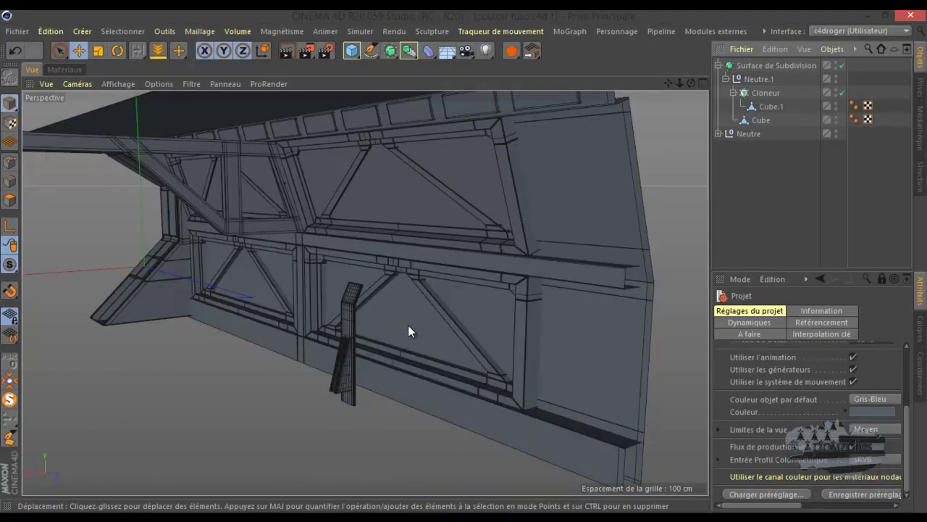
Select the post's Cloneur object and make it editable
left_click(348, 333)
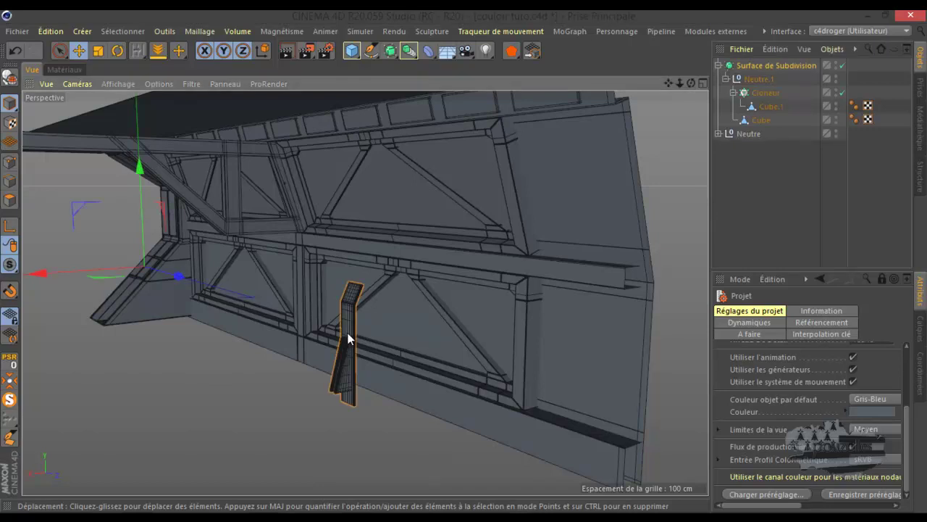
left_click(766, 94)
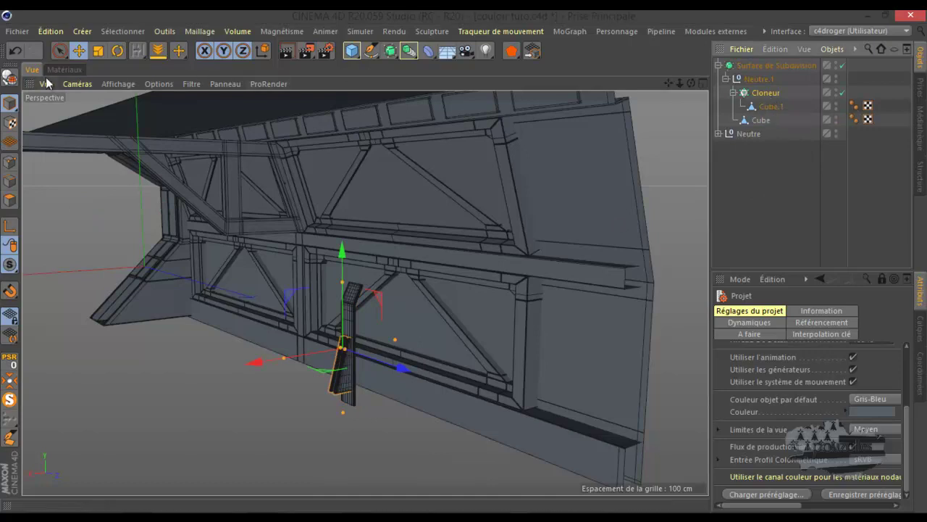
left_click(10, 77)
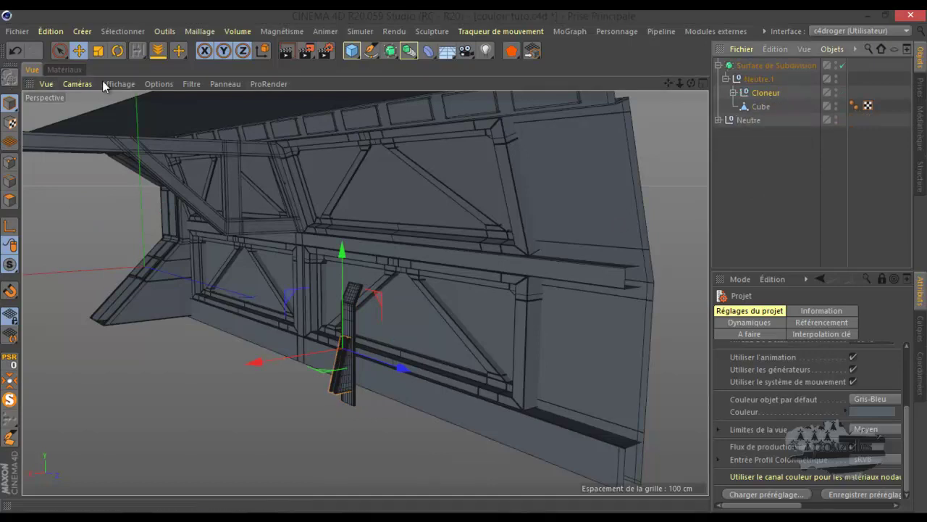
Merge Cube.1 0, Cube.1 1 and Cube into a single object with Connect Objects + Delete
left_click(733, 93)
left_click_drag(804, 106, 746, 135)
left_click(770, 120)
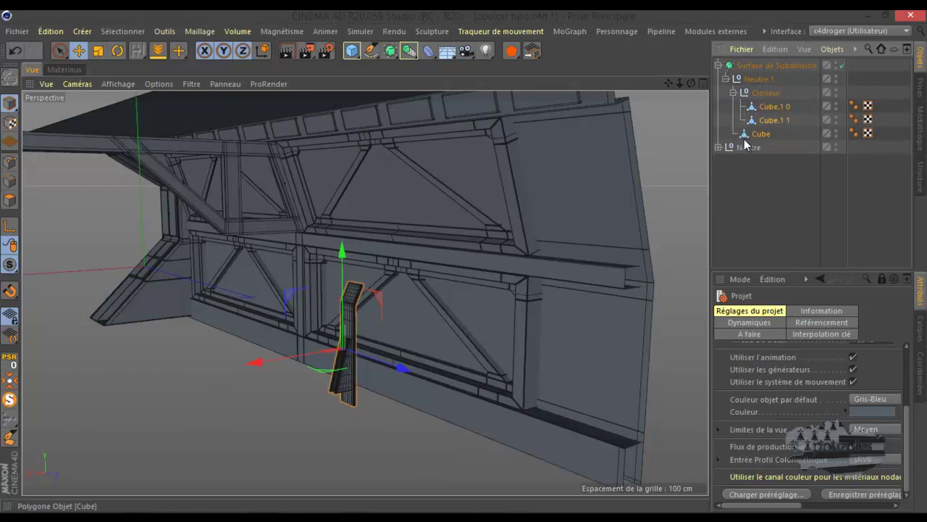
right_click(771, 104)
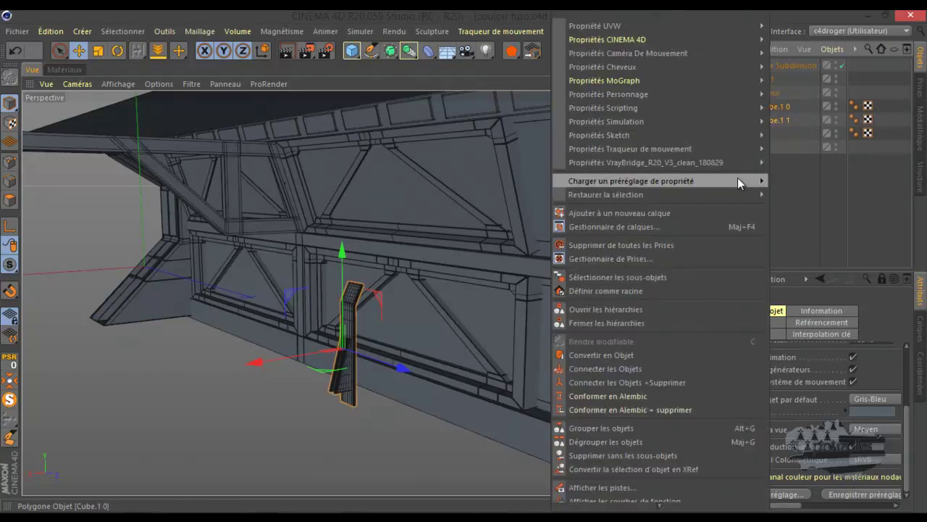
left_click(671, 381)
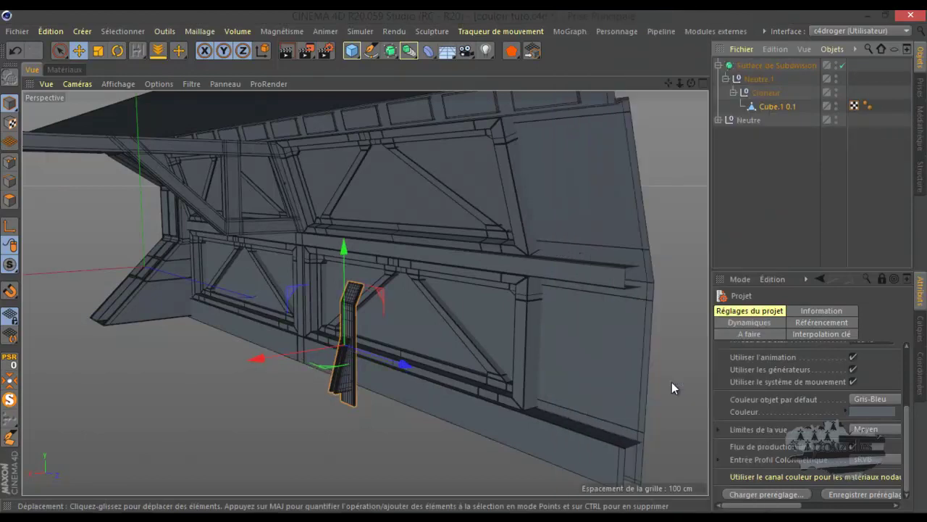
Move the merged post out of the Cloneur null, directly under Neutre.1, and delete the empty null
left_click_drag(752, 87, 750, 86)
left_click(769, 112)
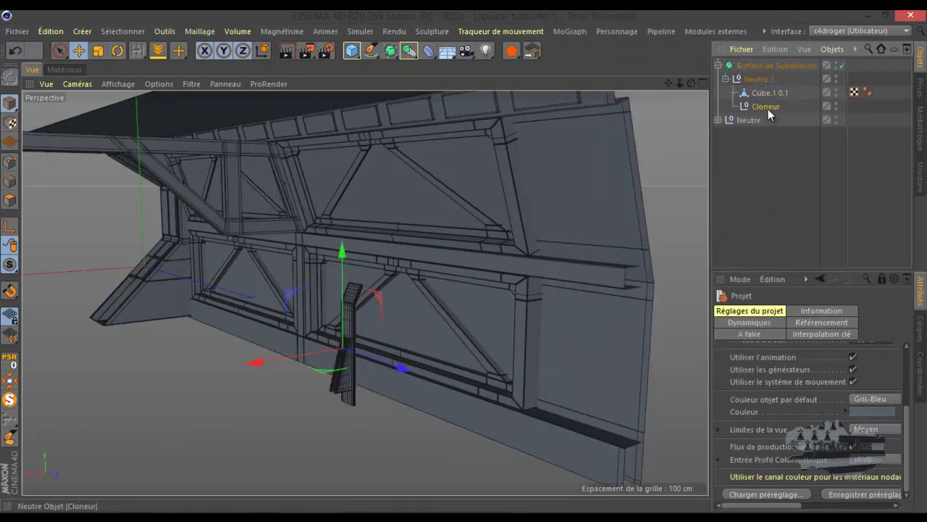
key("Delete")
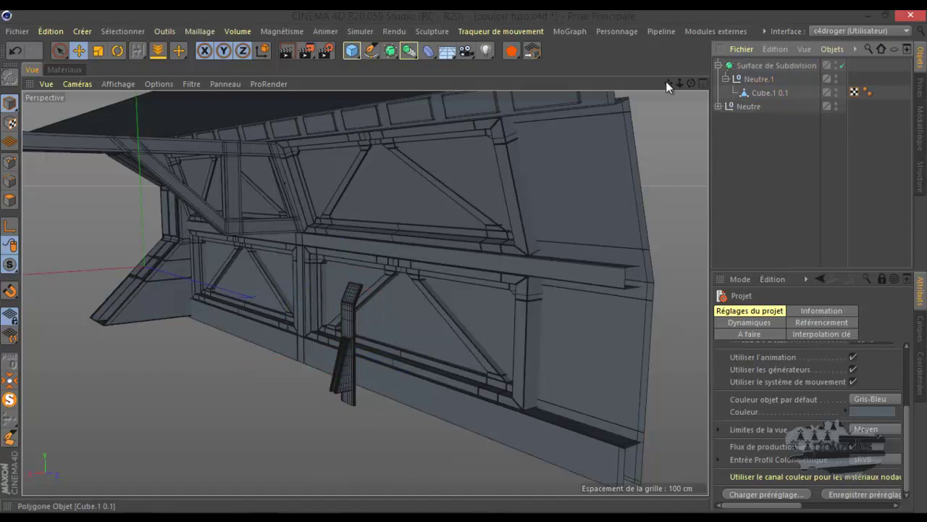
Add a MoGraph Cloner and nest it under the merged post object
left_click(568, 32)
left_click(601, 179)
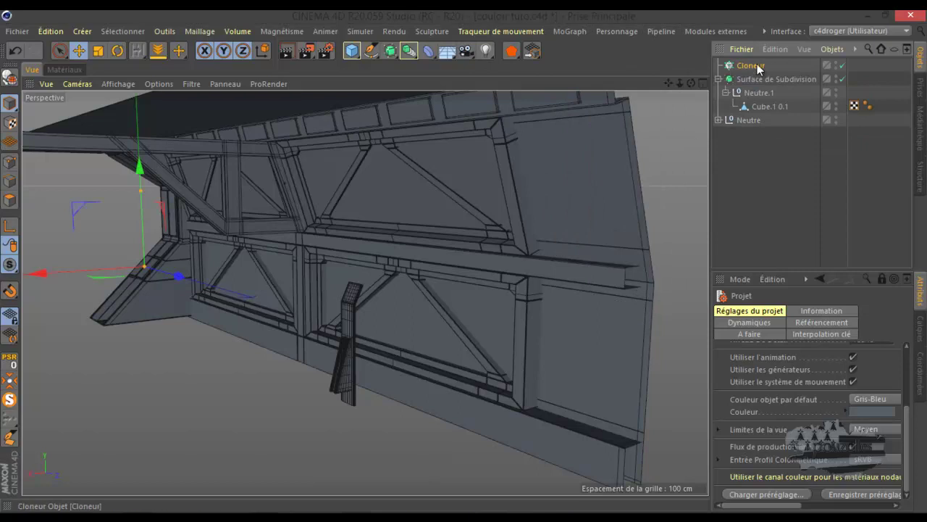
left_click_drag(757, 66, 767, 107)
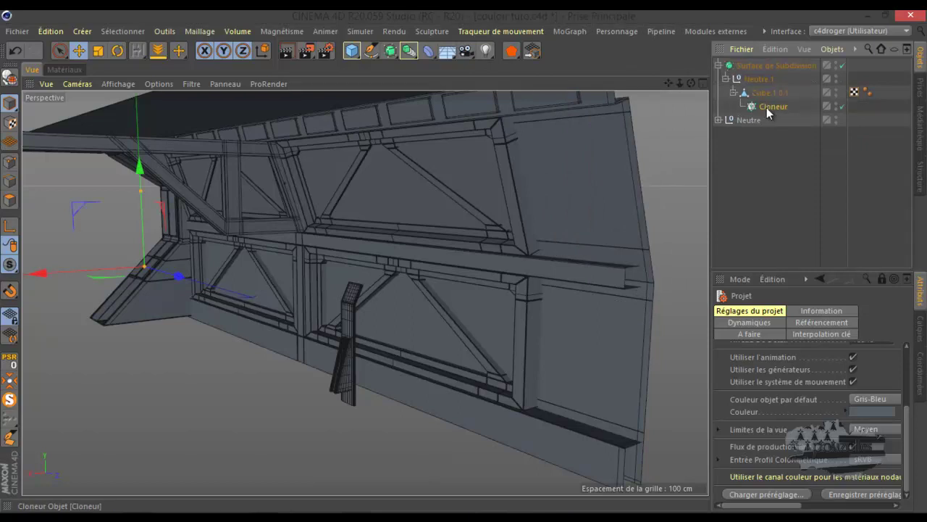
Set the Cloneur's X, Y and Z position to 0 cm, and reverse the hierarchy so the merged post is its child
left_click(920, 378)
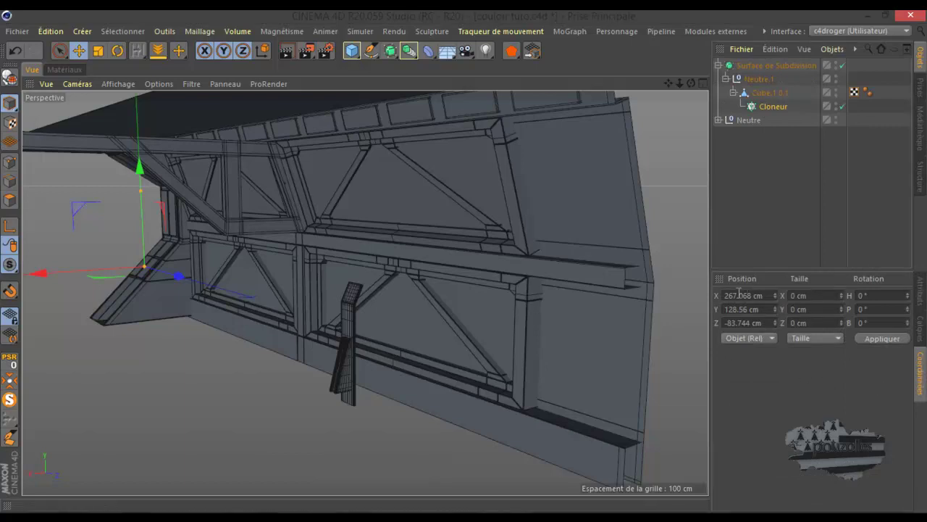
double_click(743, 295)
type("0")
double_click(743, 309)
type("0")
double_click(745, 322)
type("0")
left_click(883, 340)
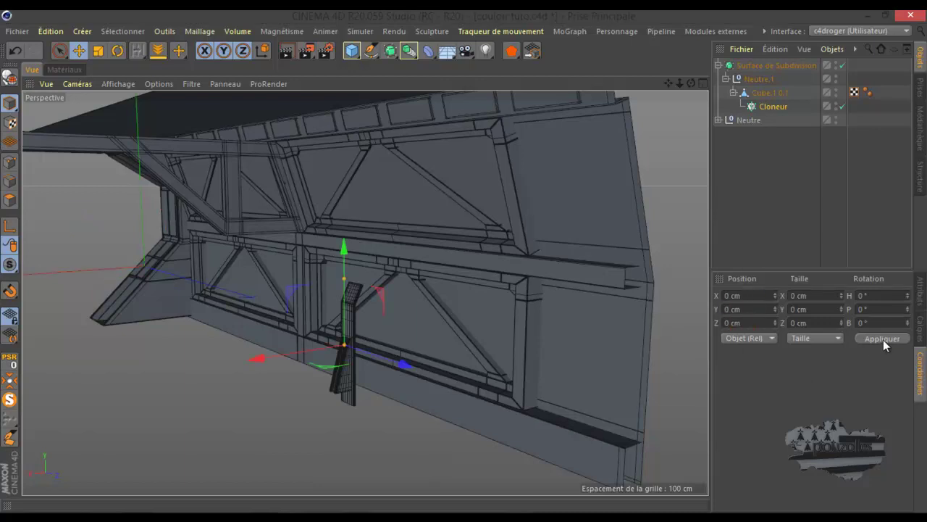
left_click_drag(750, 89, 767, 95)
left_click(764, 105)
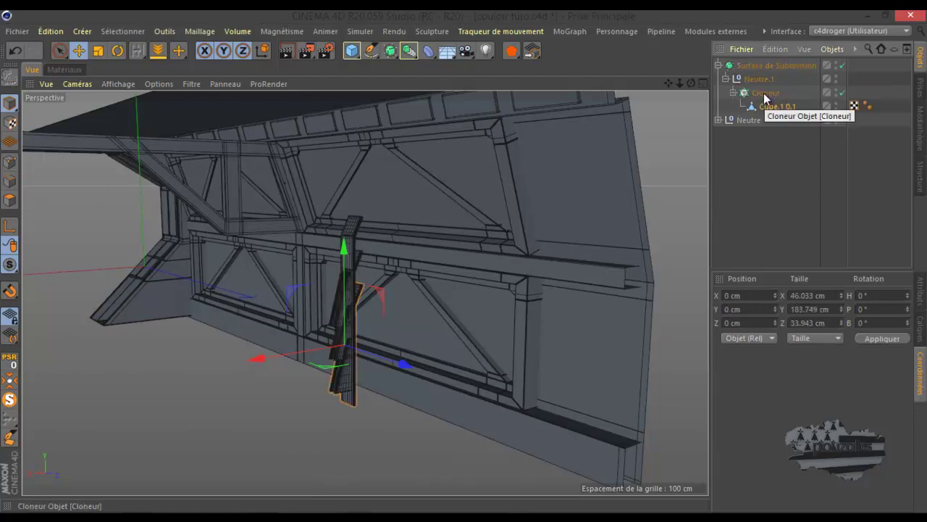
Set the Cloneur to grid distribution with quantities of 1, 1 and 3
left_click(765, 95)
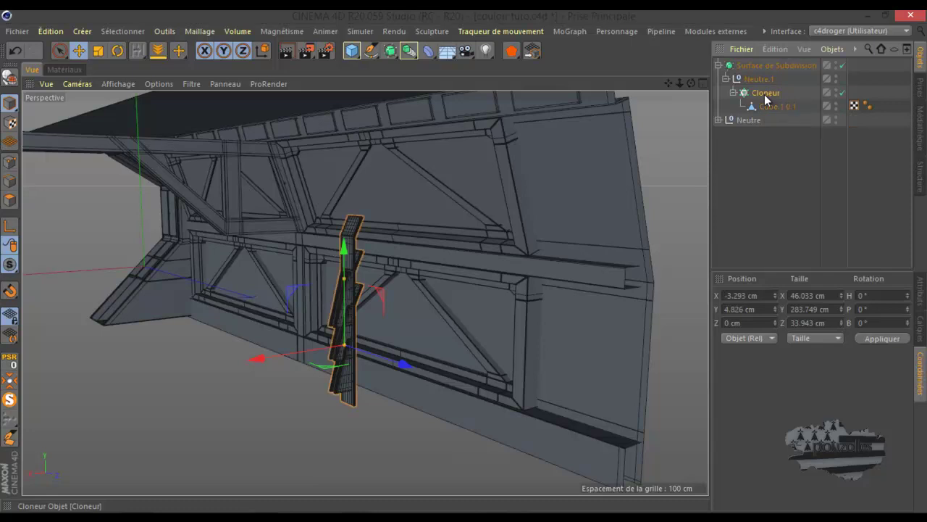
left_click(920, 294)
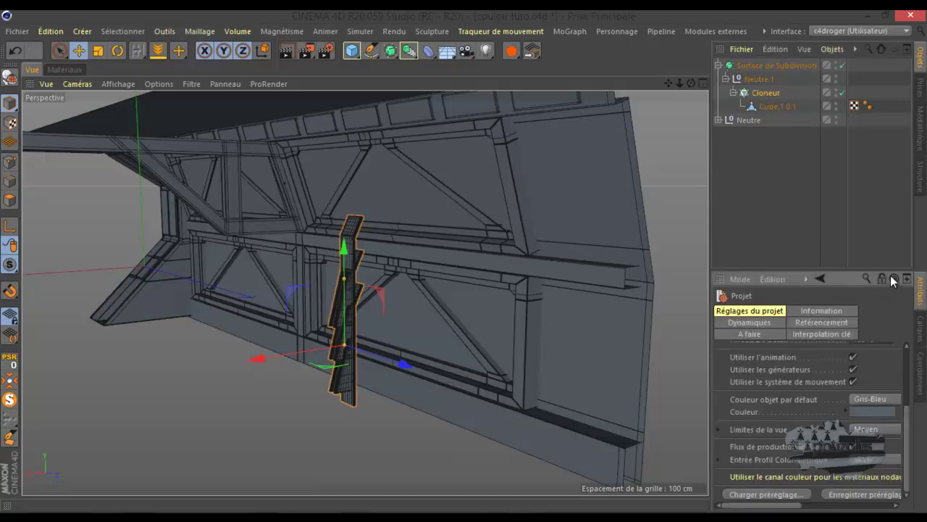
left_click(762, 94)
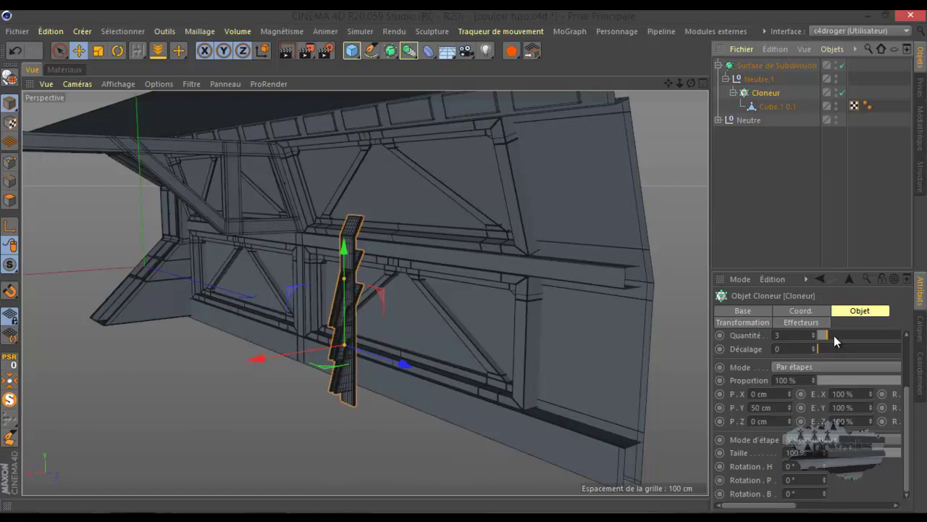
left_click_drag(909, 424, 910, 350)
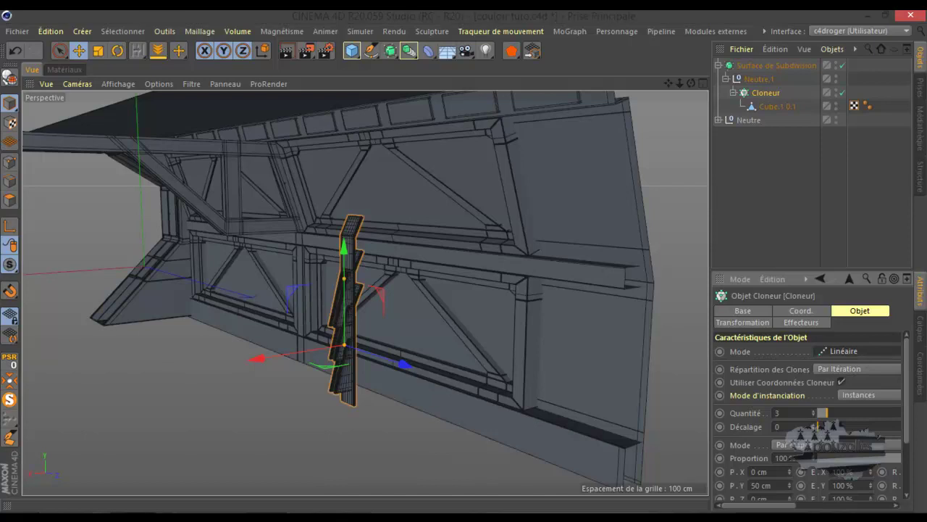
left_click(841, 351)
left_click(848, 403)
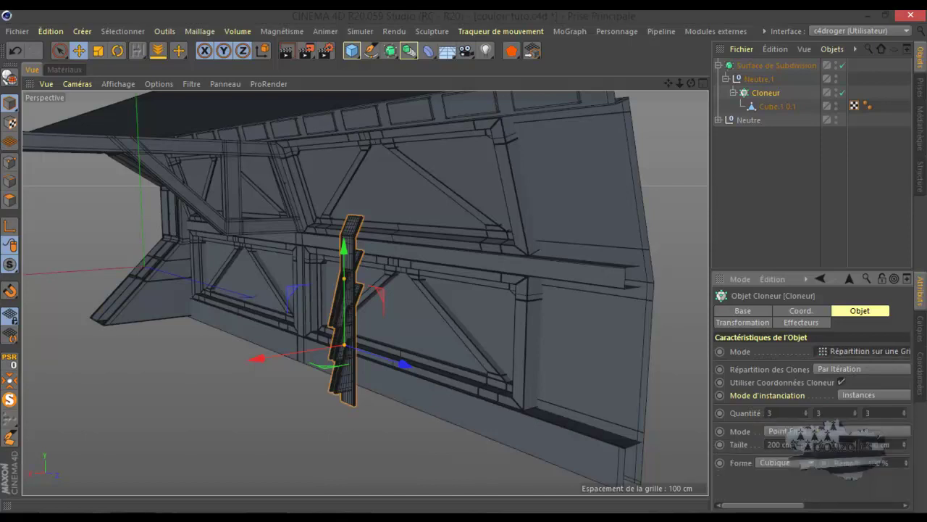
left_click(807, 417)
left_click(807, 416)
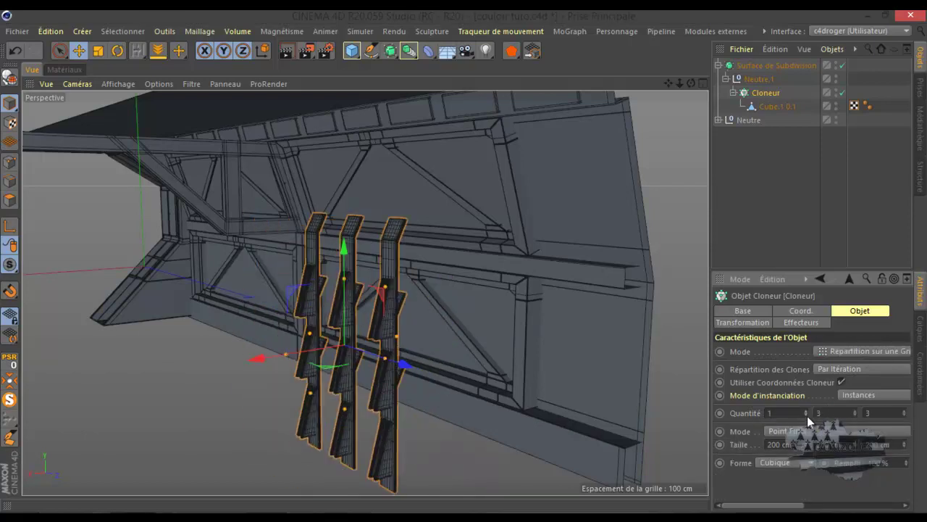
left_click(855, 417)
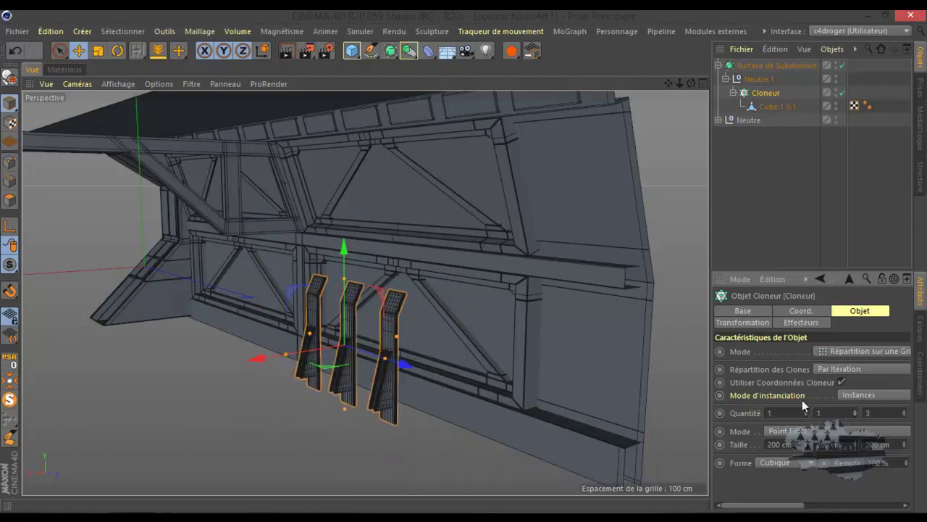
In the right-hand side view, move the Cloneur along Z to the centre of the lower wall bay beside the end frame
middle_click(521, 390)
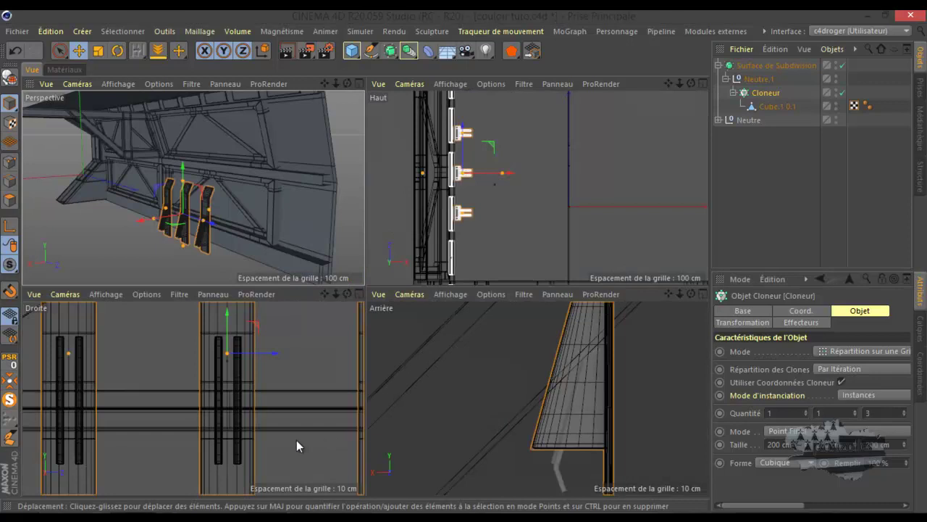
middle_click(319, 427)
scroll(391, 395, "down", 5)
scroll(430, 378, "down", 5)
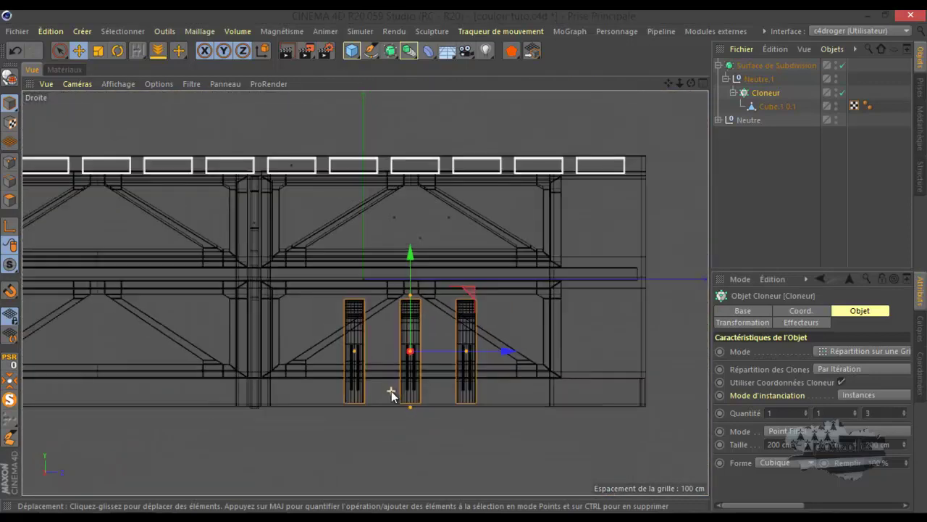
left_click_drag(494, 367, 280, 376)
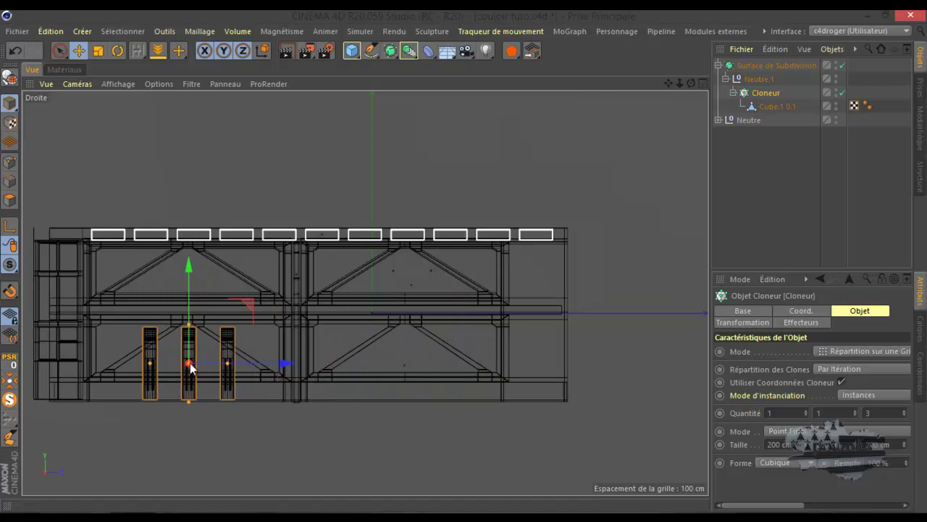
Spread the three posts along Z to a grid size of about 508 cm, placing the outer ones at the bay's uprights
scroll(190, 366, "up", 3)
left_click_drag(667, 83, 466, 261)
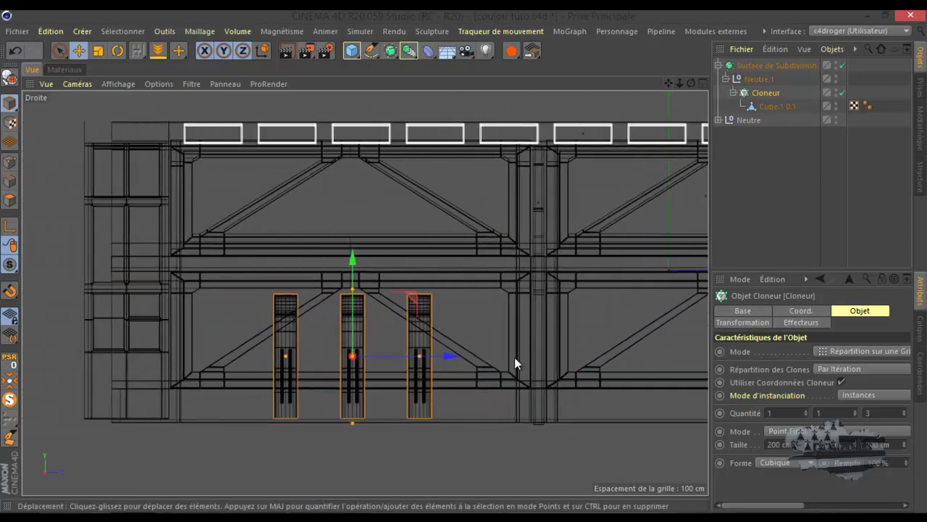
left_click_drag(421, 360, 481, 359)
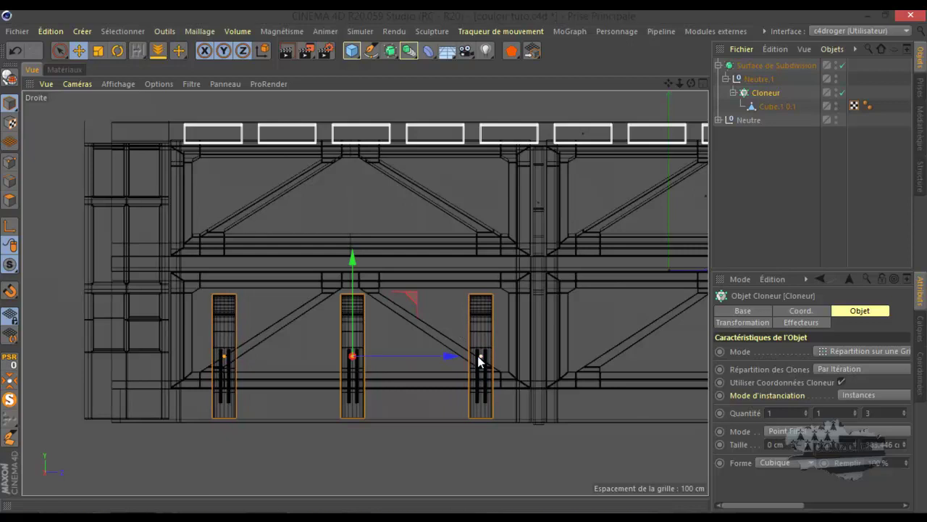
left_click_drag(482, 365, 523, 368)
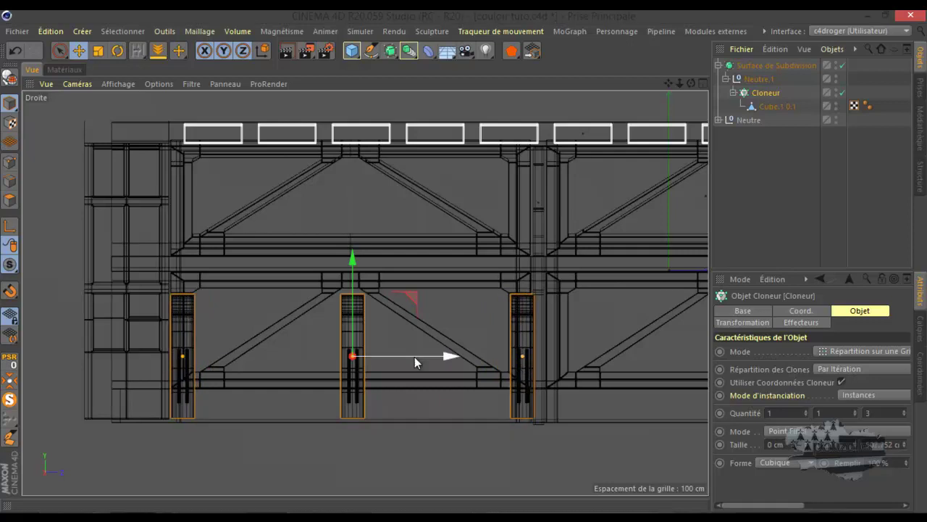
Check the posts against the end frame in perspective and nudge the Cloneur slightly along Z away from it
middle_click(282, 354)
middle_click(206, 246)
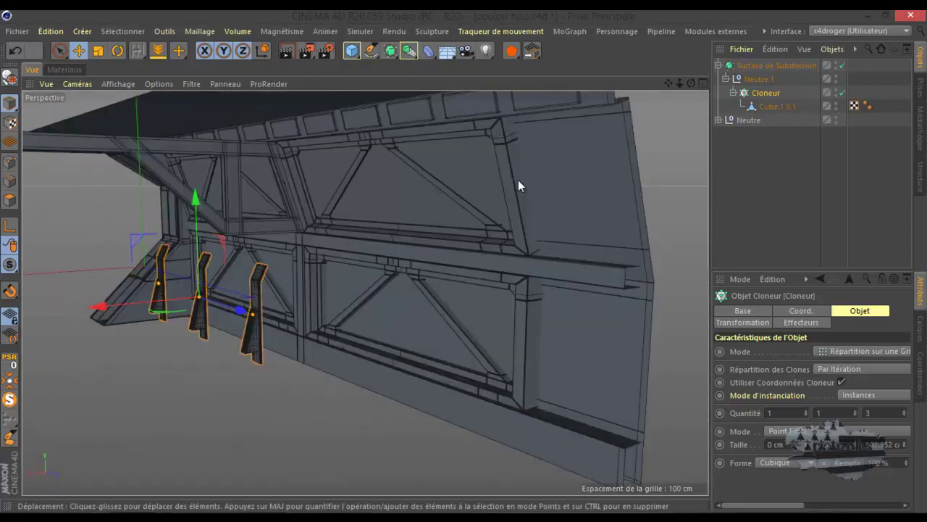
left_click_drag(666, 85, 465, 260)
scroll(255, 325, "up", 10)
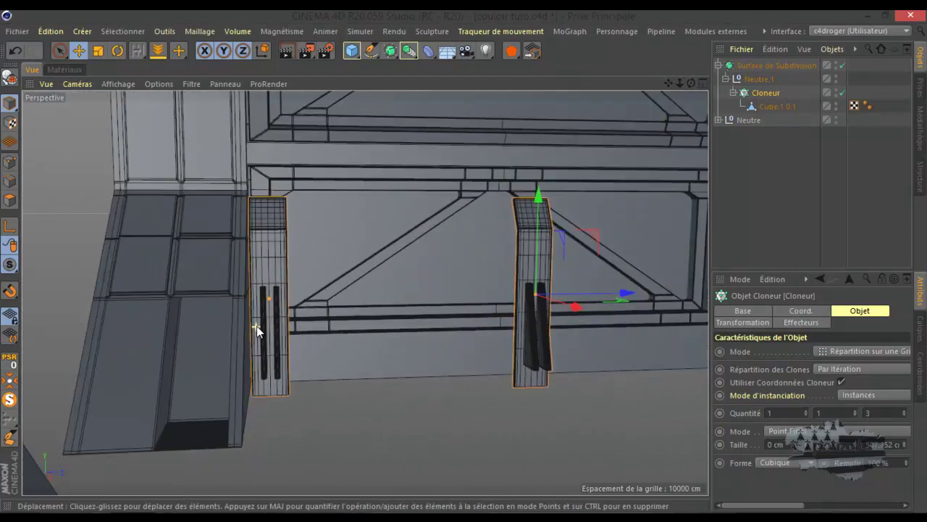
scroll(252, 322, "down", 6)
left_click_drag(627, 292, 635, 297)
In the right-hand side view, shift the Cloneur slightly back along Z towards the end frame
middle_click(479, 368)
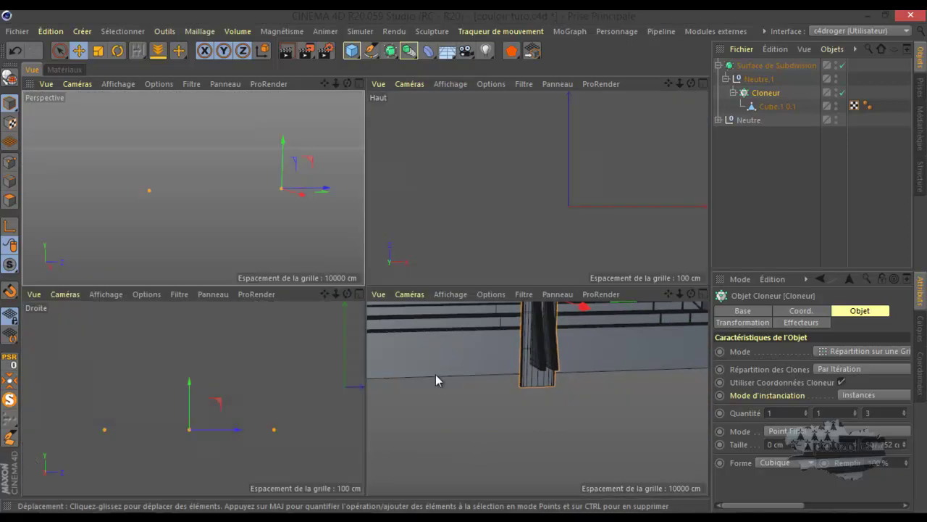
middle_click(335, 418)
scroll(542, 346, "up", 2)
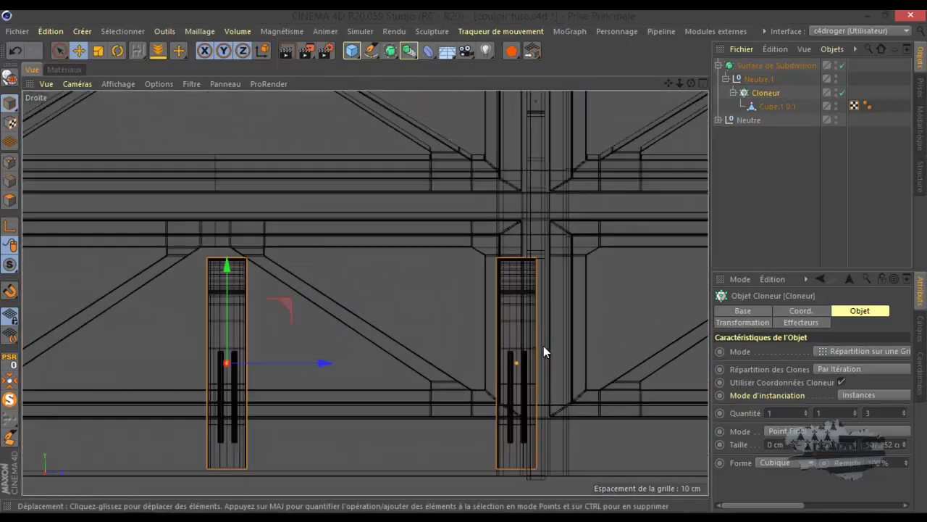
scroll(543, 345, "down", 2)
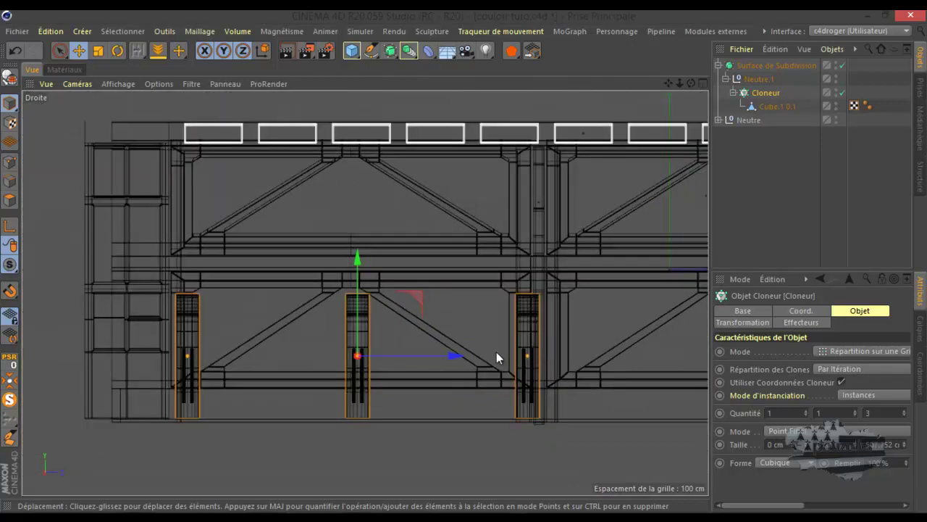
left_click_drag(456, 354, 451, 358)
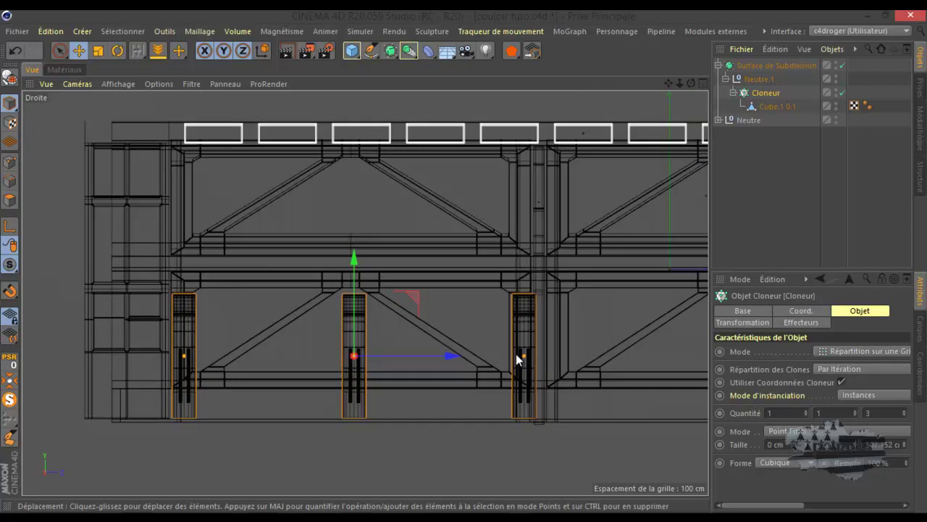
Reduce the Cloneur's Z grid size to about 500 cm and check the outer post against the central upright
left_click(905, 446)
left_click(905, 446)
left_click(905, 446)
left_click(905, 446)
left_click(905, 447)
left_click(905, 446)
left_click(905, 447)
scroll(553, 366, "up", 6)
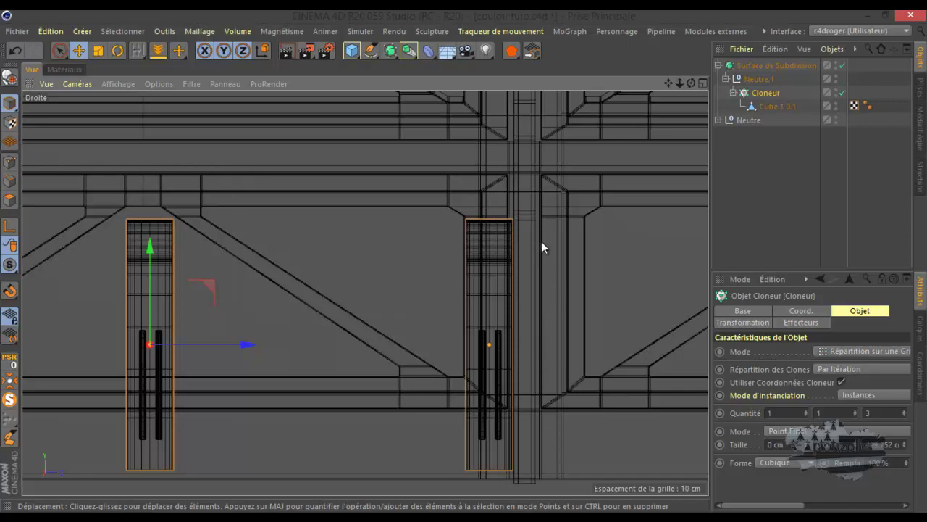
Check in perspective how the outer post sits against the corridor's end frame and window frame
scroll(380, 287, "down", 2)
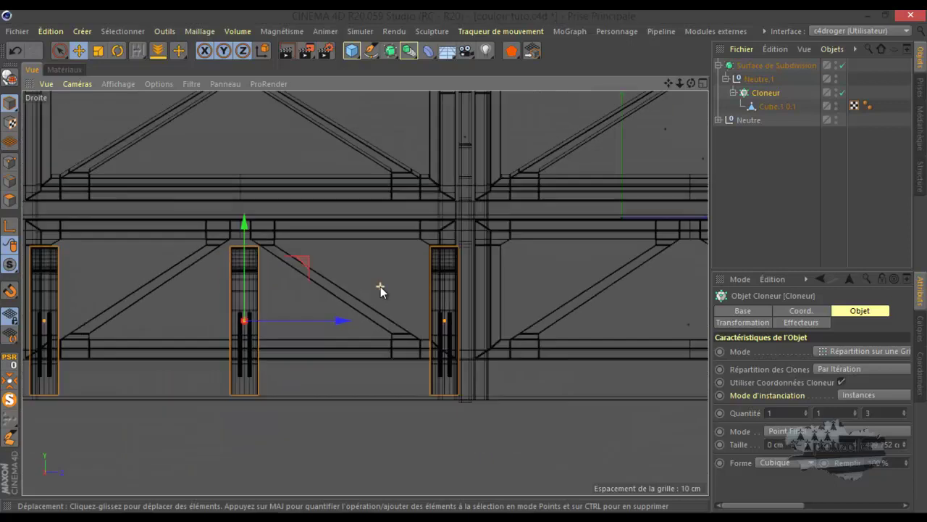
scroll(380, 288, "down", 2)
middle_click(160, 241)
middle_click(159, 232)
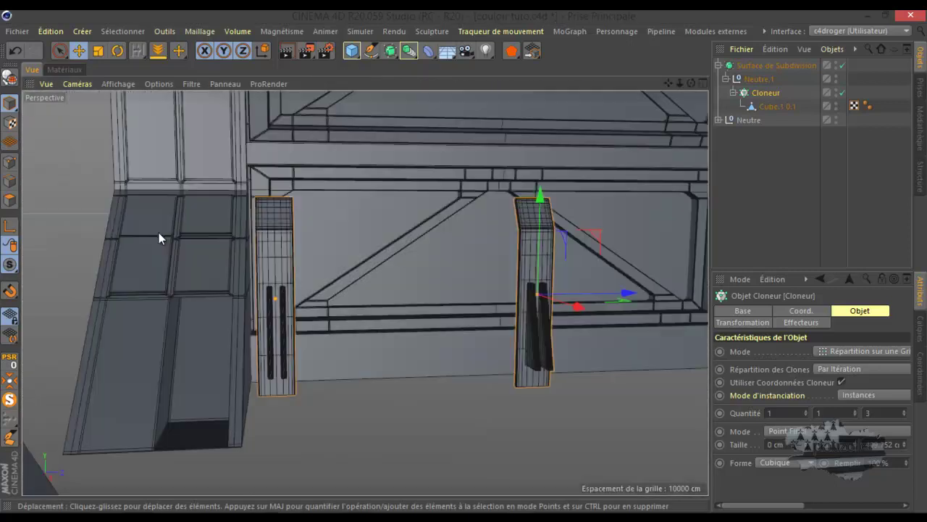
scroll(253, 256, "up", 5)
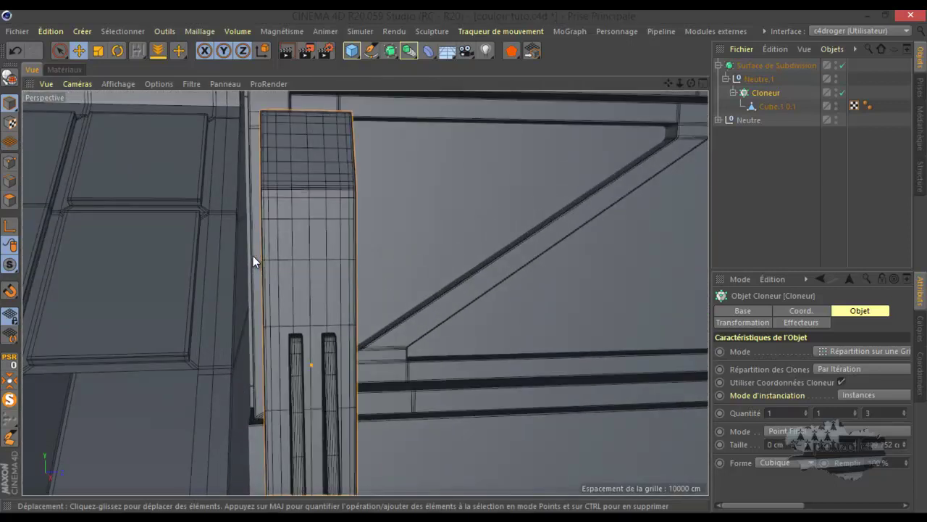
scroll(253, 256, "down", 6)
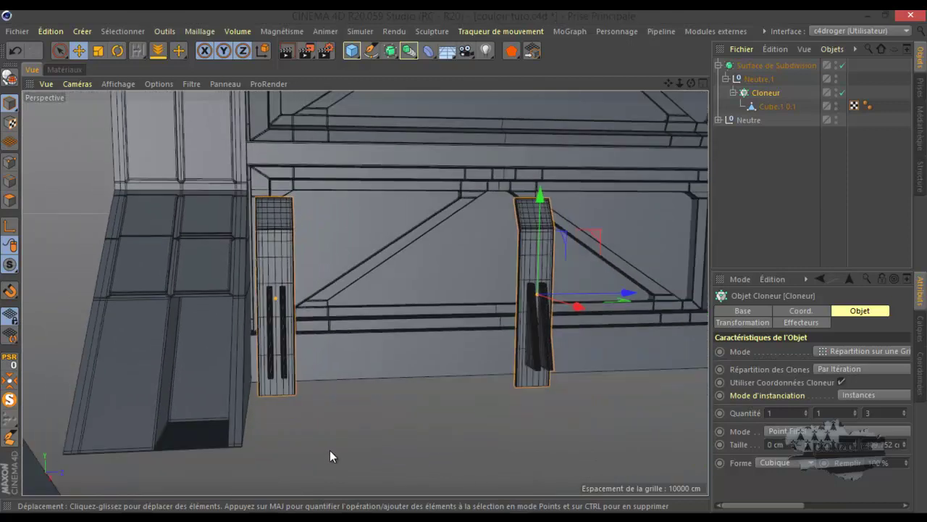
Display the right-hand side view with plain Gouraud shading and inspect the posts against the end frame
middle_click(326, 412)
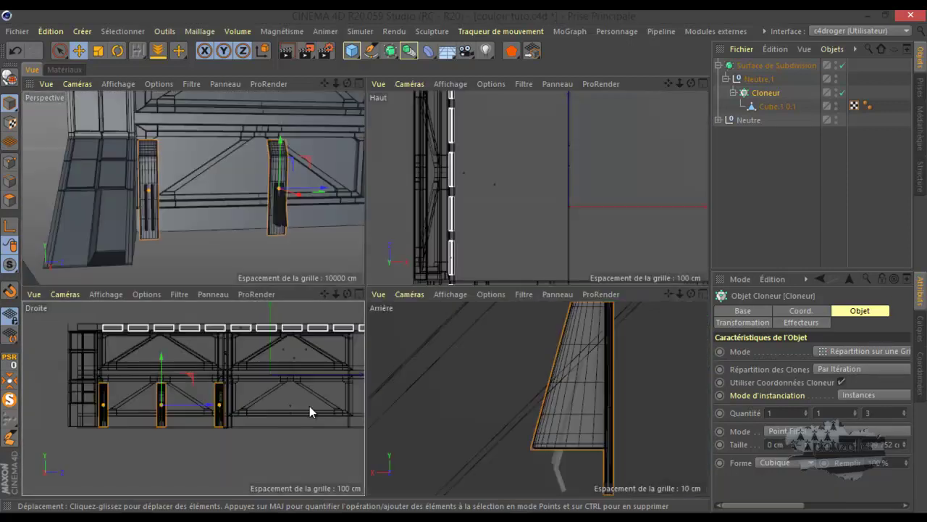
middle_click(310, 406)
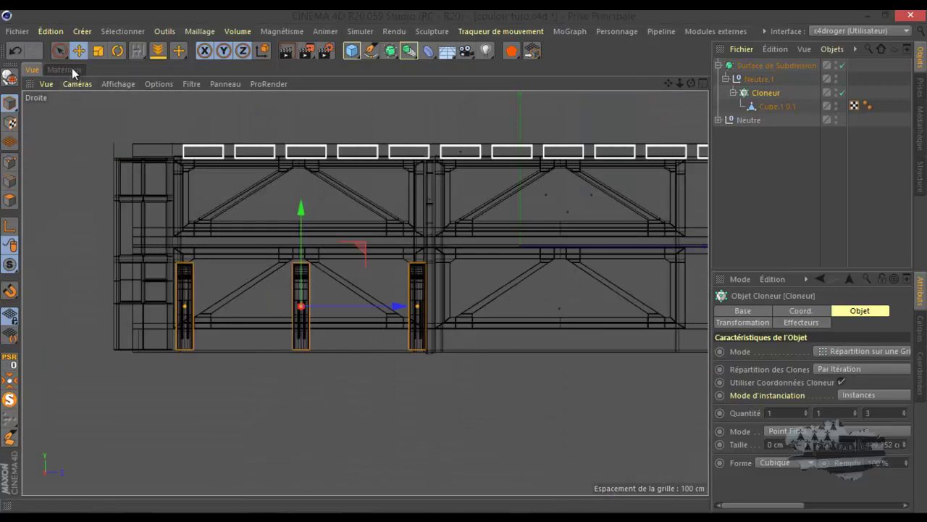
left_click(124, 84)
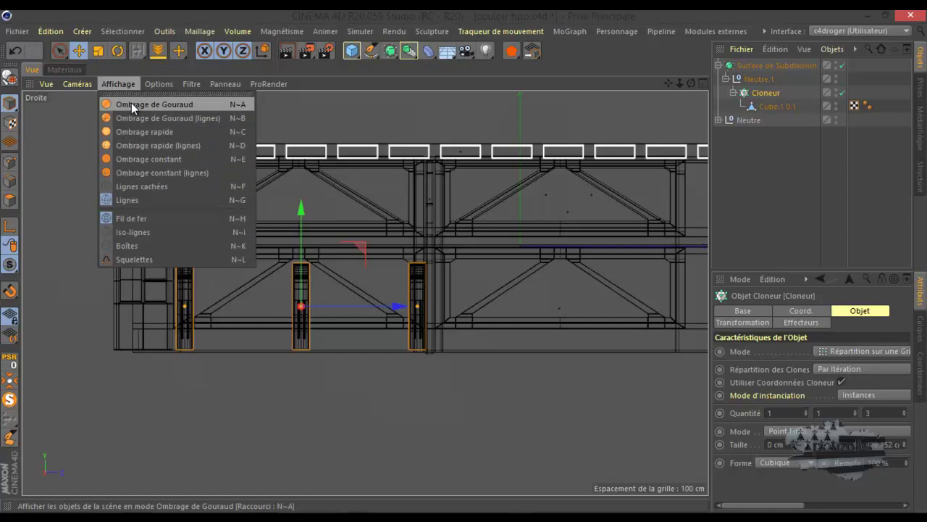
left_click(131, 105)
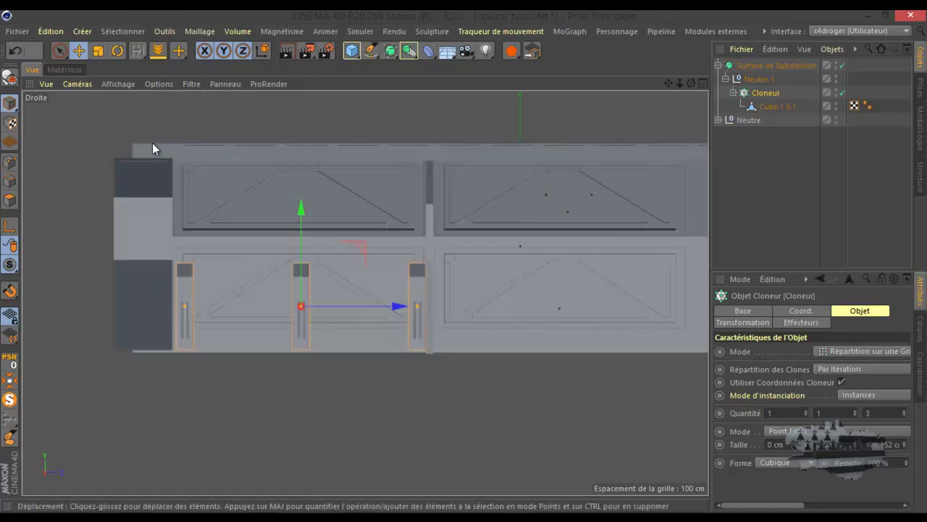
scroll(228, 375, "up", 5)
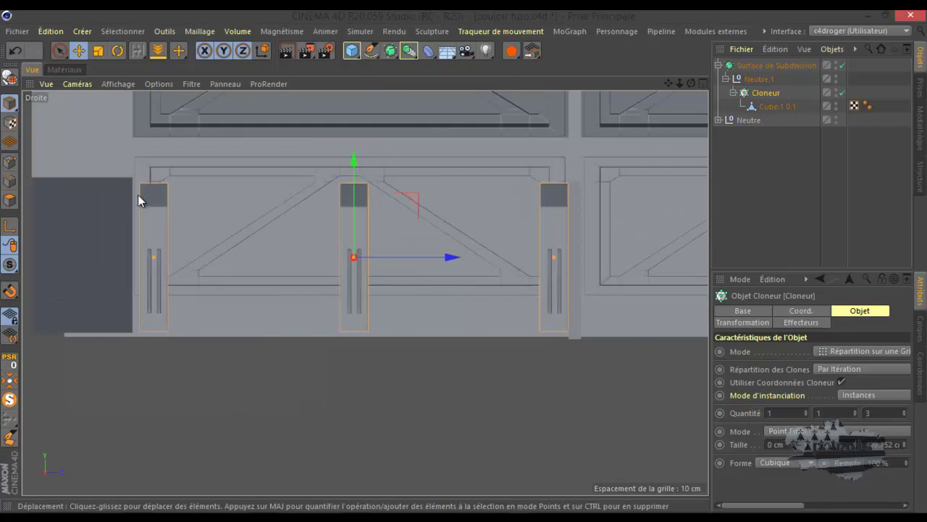
scroll(134, 195, "up", 4)
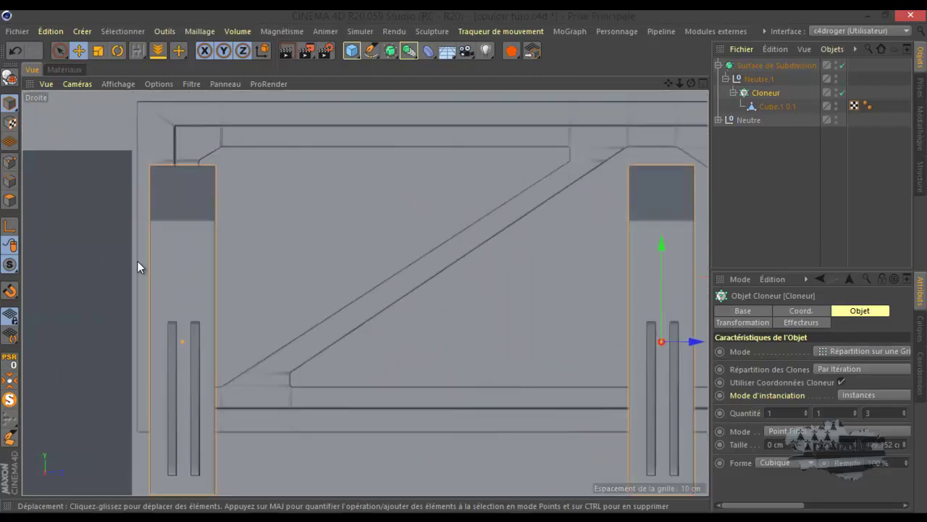
scroll(137, 261, "down", 4)
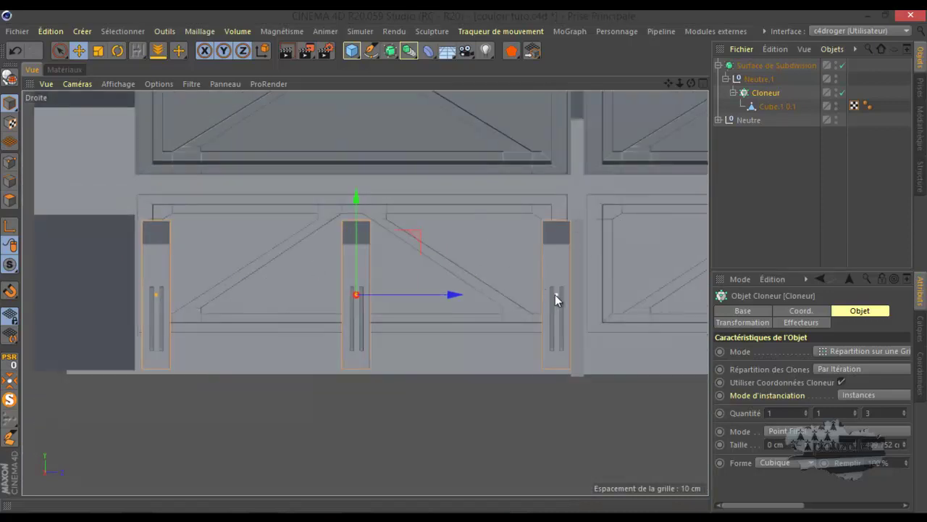
Reduce the Cloneur's Z grid size to about 481 cm and shift it slightly along Z away from the end frame
left_click_drag(554, 294, 551, 294)
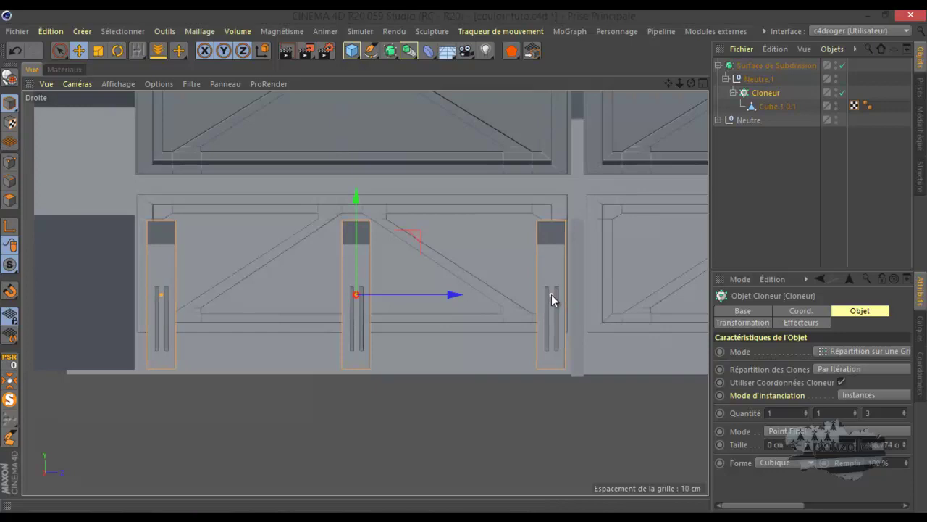
left_click_drag(455, 295, 464, 304)
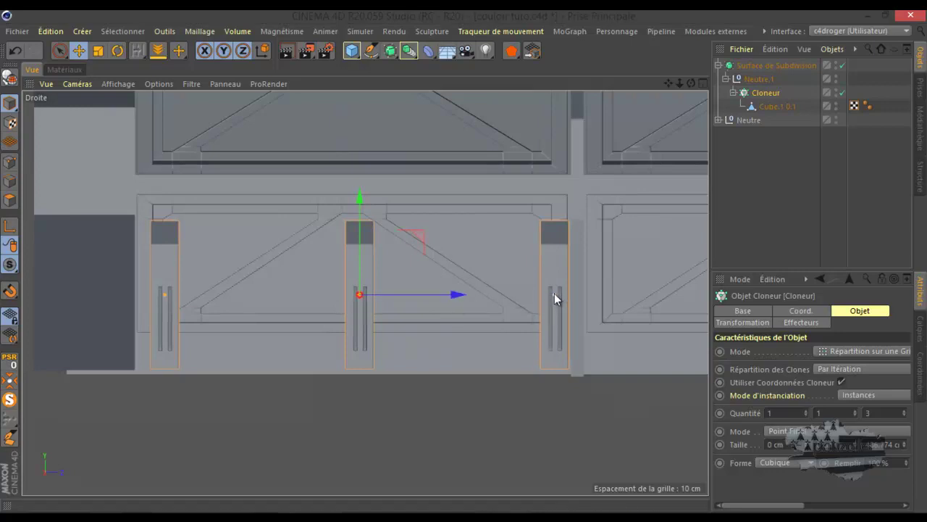
left_click_drag(906, 447, 905, 448)
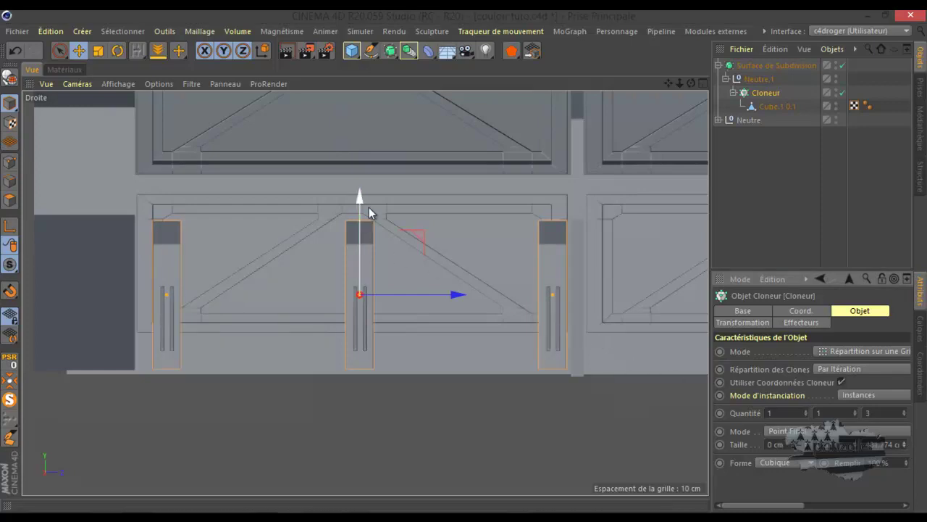
scroll(356, 218, "up", 3)
scroll(364, 216, "down", 3)
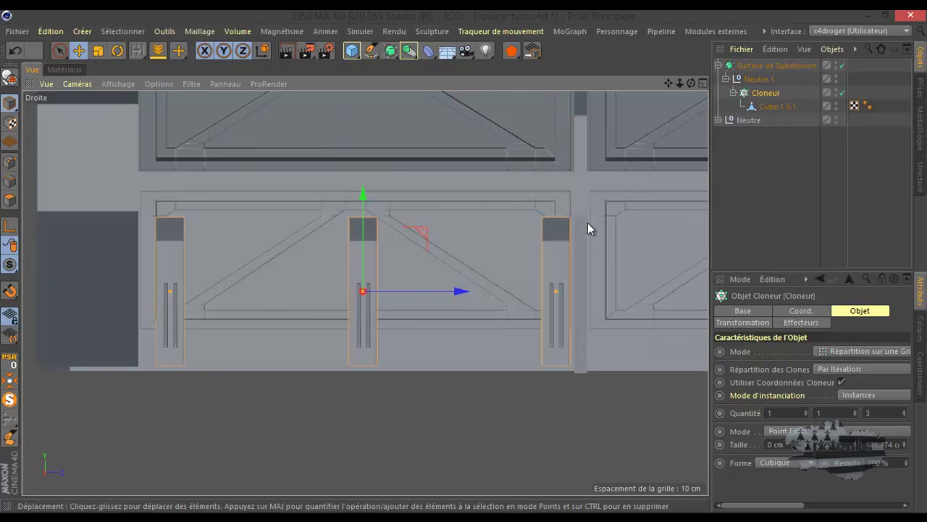
Following the reference render, reduce the Z grid size to about 463 cm and shift the Cloneur so the outer posts meet the window's inner edges
left_click(406, 499)
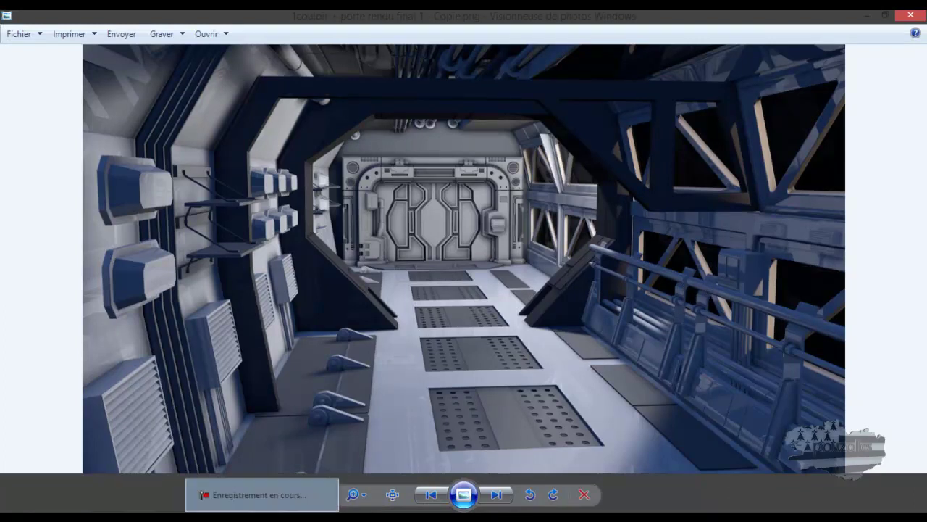
left_click(357, 517)
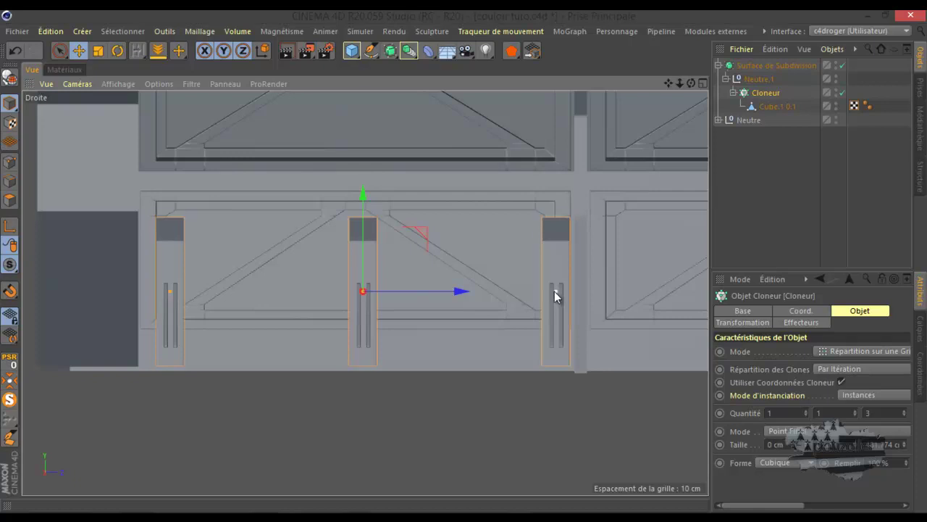
left_click_drag(556, 291, 550, 292)
left_click_drag(456, 292, 447, 296)
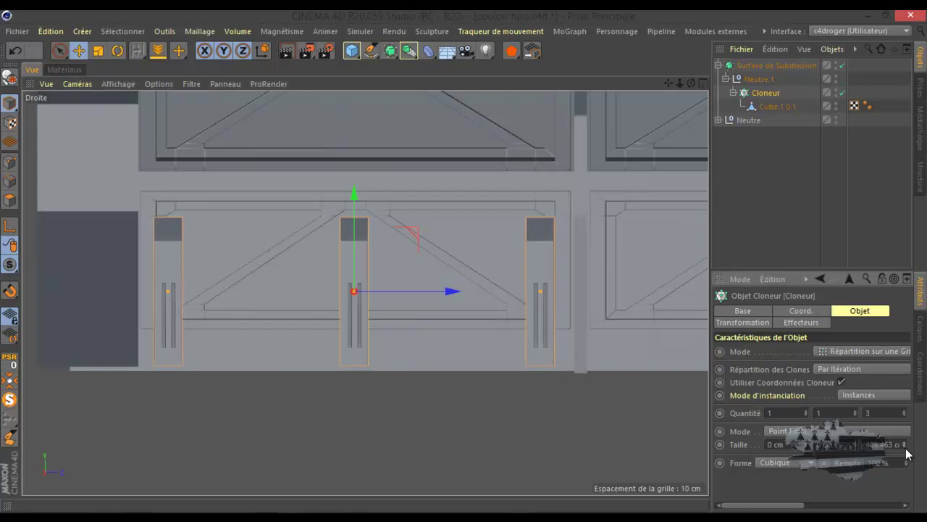
left_click_drag(443, 290, 447, 291)
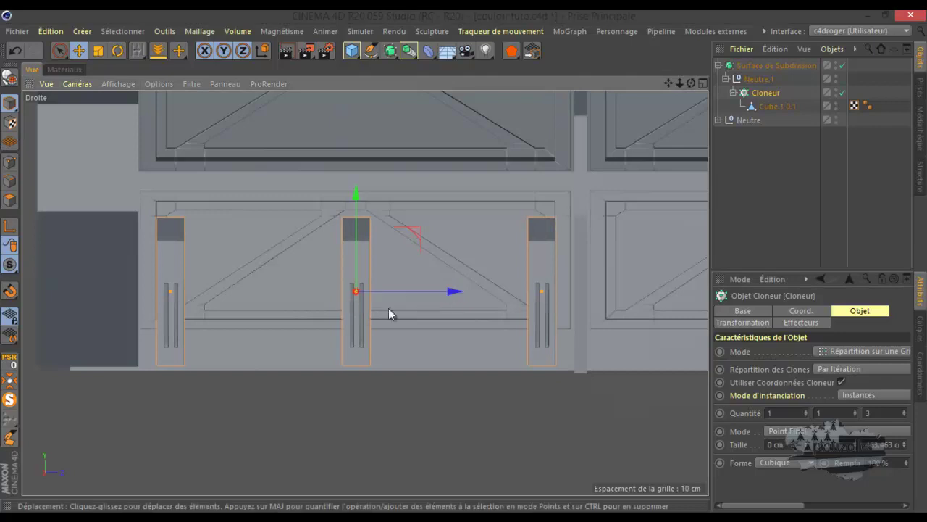
middle_click(320, 316)
middle_click(254, 251)
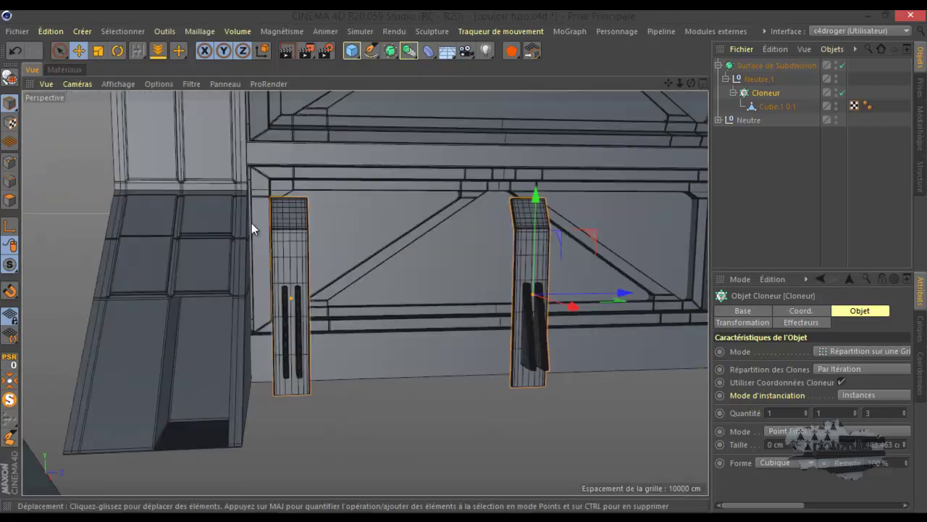
scroll(197, 290, "down", 5)
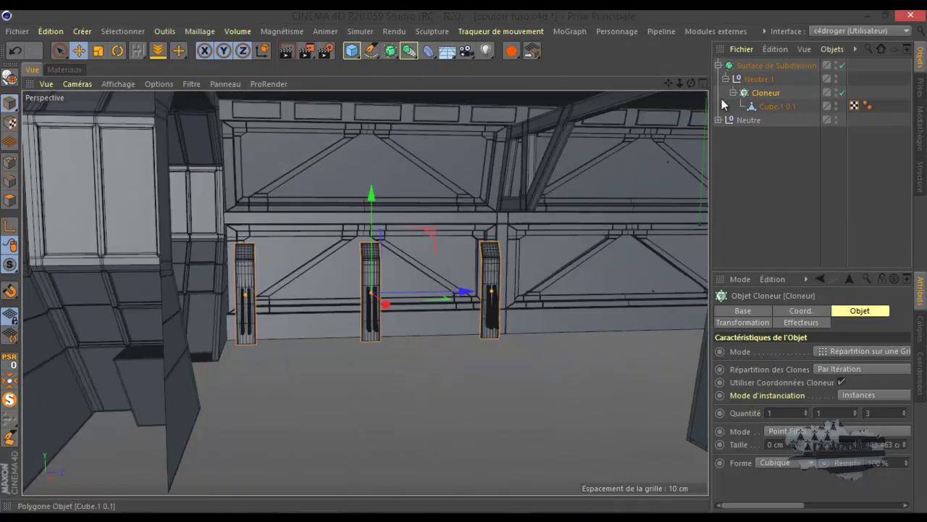
left_click_drag(694, 83, 464, 260)
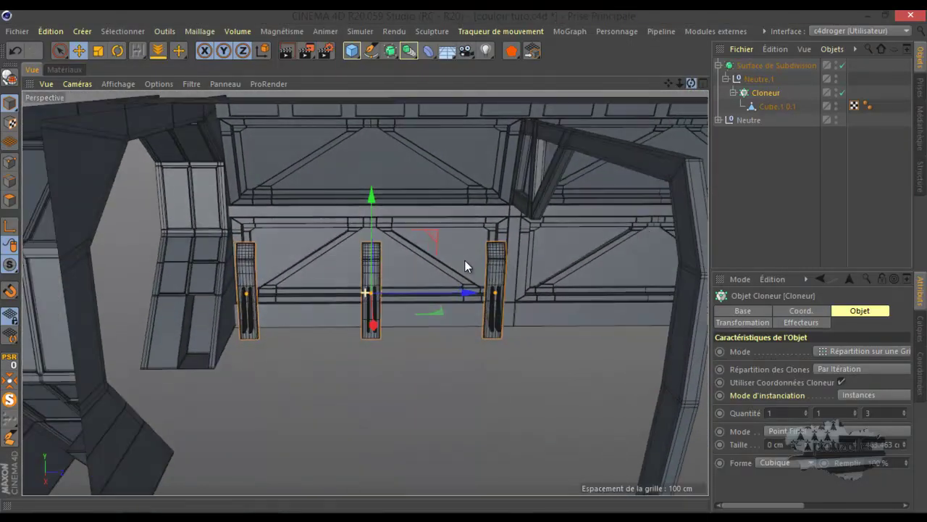
Add a cube and, in the back view, centre it over the lower part of the post's tapered side plate
middle_click(326, 388)
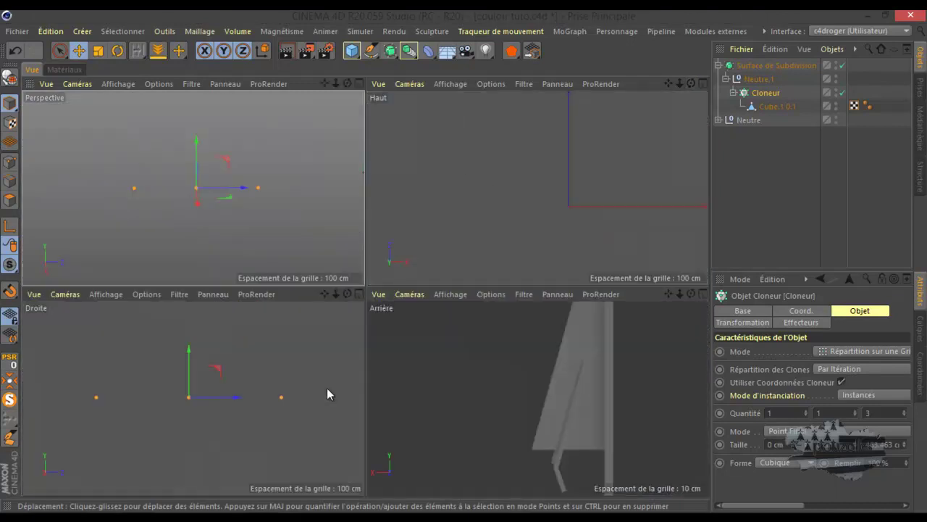
middle_click(473, 388)
scroll(434, 387, "down", 2)
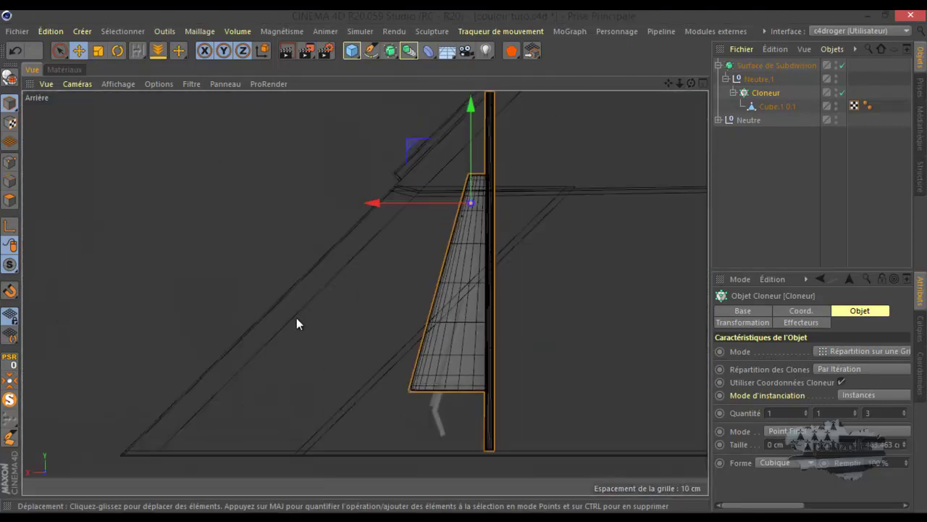
left_click(773, 184)
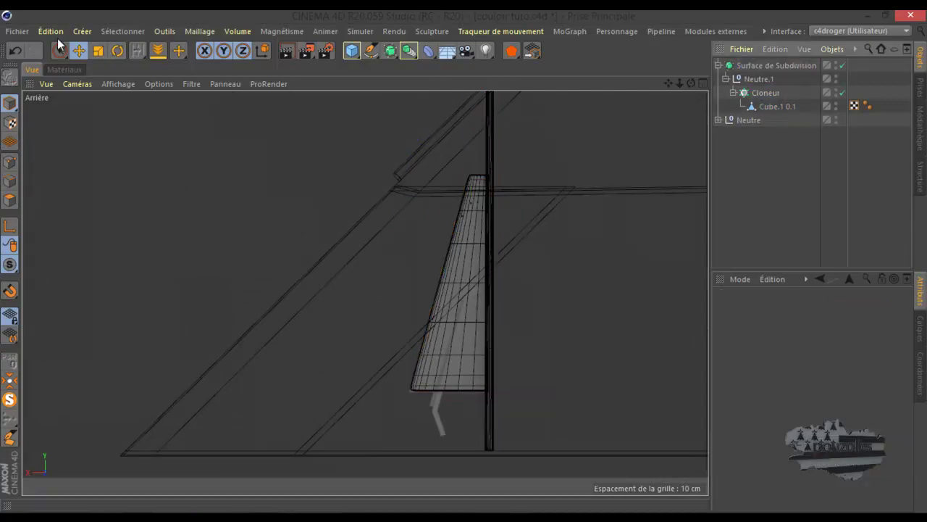
left_click(351, 51)
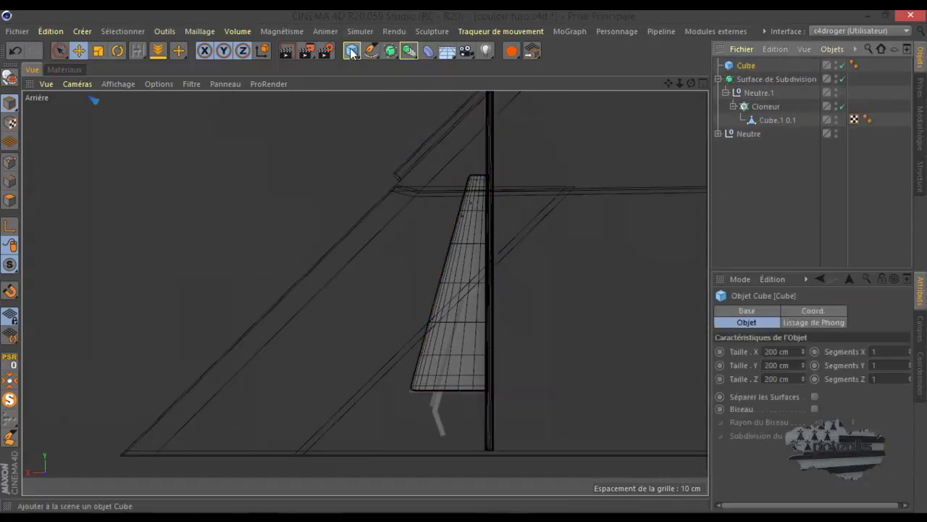
scroll(330, 214, "down", 10)
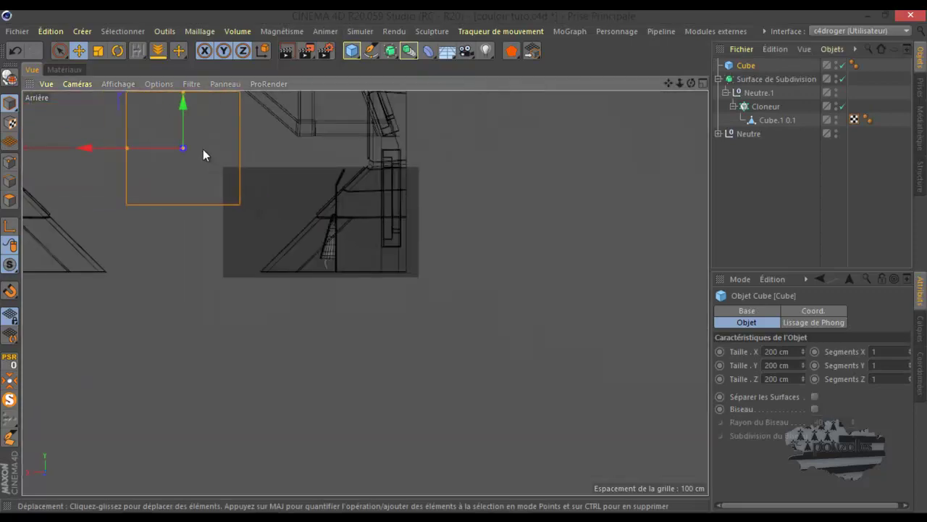
scroll(201, 159, "down", 4)
left_click_drag(127, 101, 203, 150)
scroll(237, 186, "up", 3)
scroll(319, 238, "up", 8)
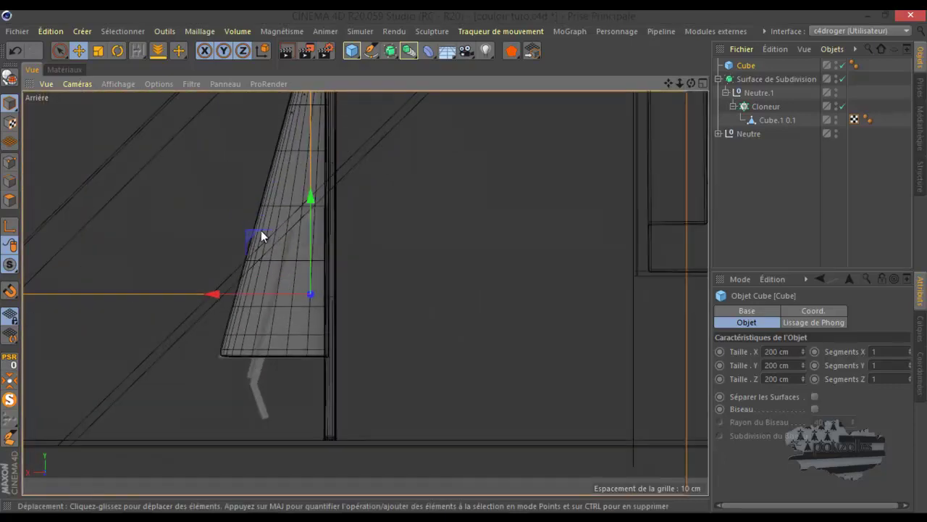
left_click_drag(256, 231, 227, 229)
Shrink the cube into a thin vertical strip about 1.4 cm in X and 120 cm in Y
scroll(265, 244, "down", 4)
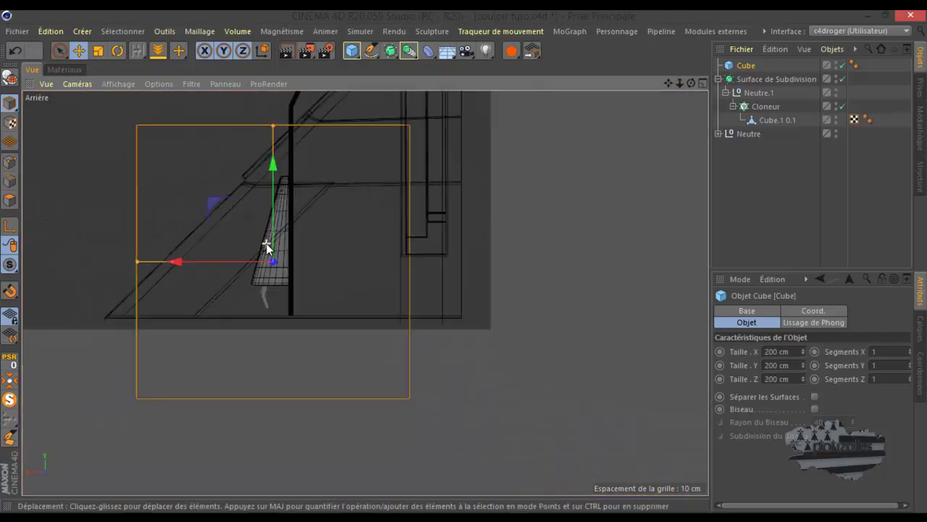
left_click_drag(138, 261, 271, 257)
left_click_drag(276, 128, 278, 186)
scroll(265, 279, "up", 4)
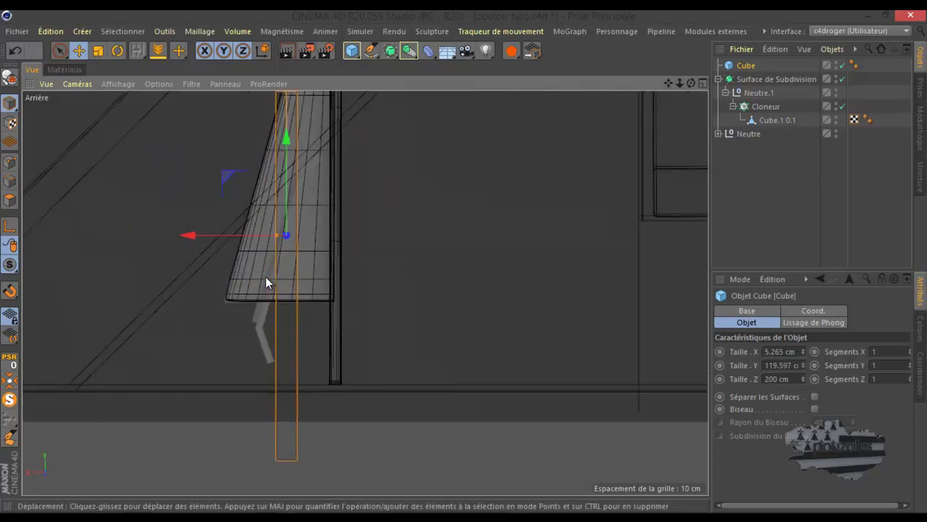
scroll(265, 276, "up", 4)
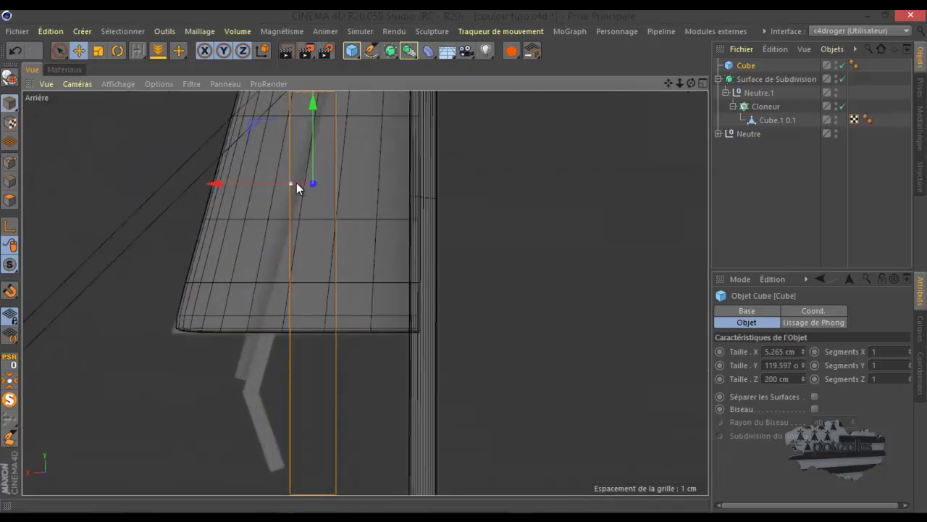
left_click_drag(297, 184, 308, 187)
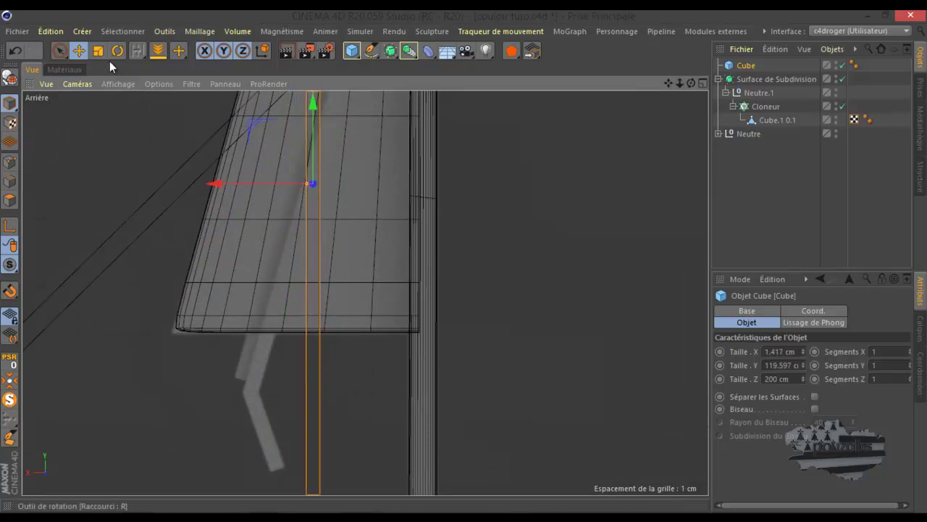
Rotate the thin cube in the back view to match the slope of the slanted strip in the background image
left_click(116, 53)
left_click(116, 53)
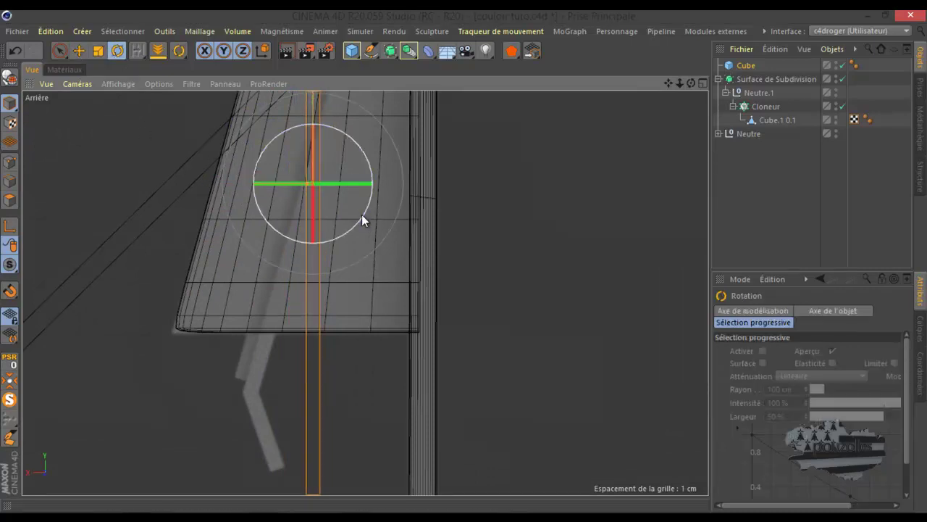
left_click_drag(362, 215, 354, 231)
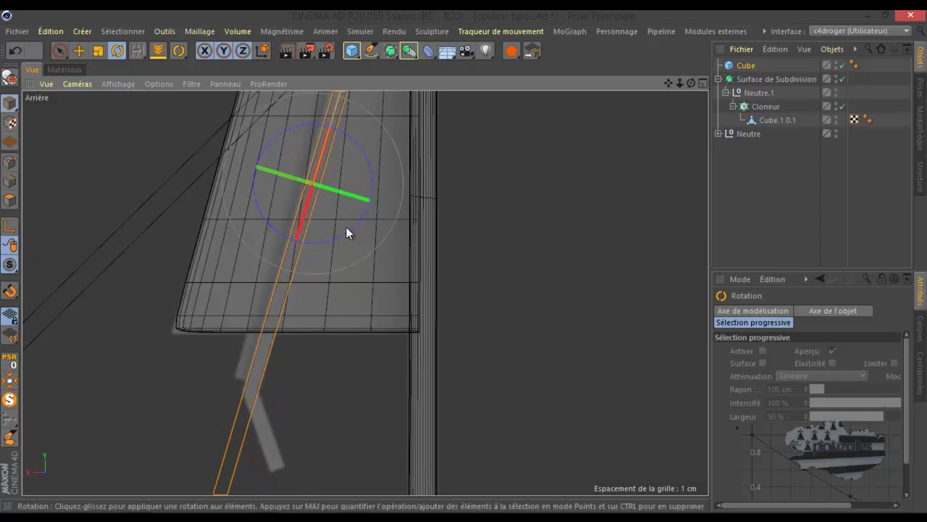
scroll(319, 285, "down", 3)
scroll(353, 174, "up", 4)
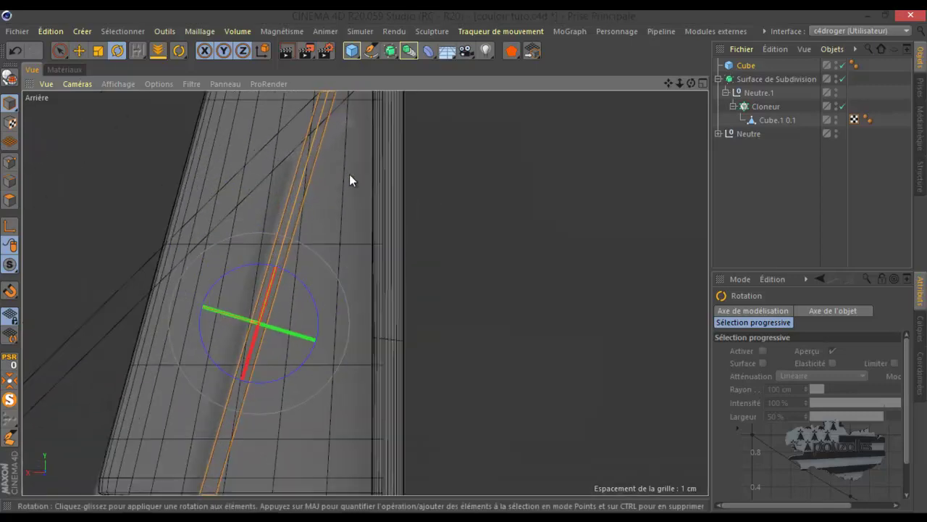
Fine-tune the thin cube's rotation and sideways position in the back view so it lines up with the slanted strip in the background image
left_click_drag(309, 289, 371, 242)
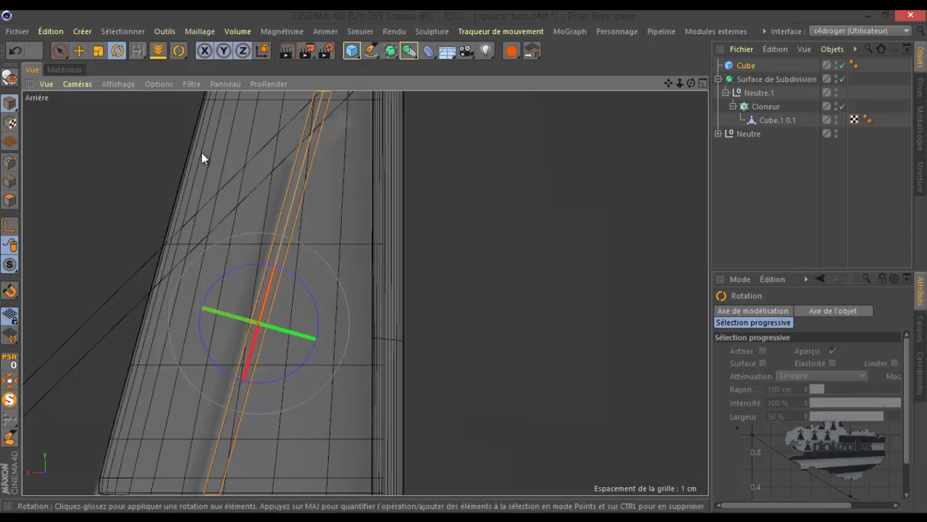
left_click(79, 50)
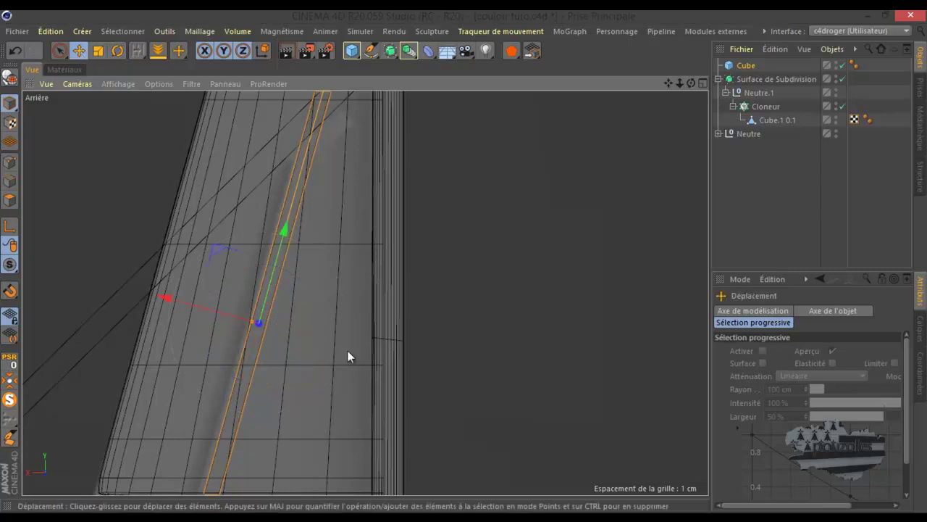
left_click_drag(230, 314, 226, 314)
scroll(397, 253, "down", 3)
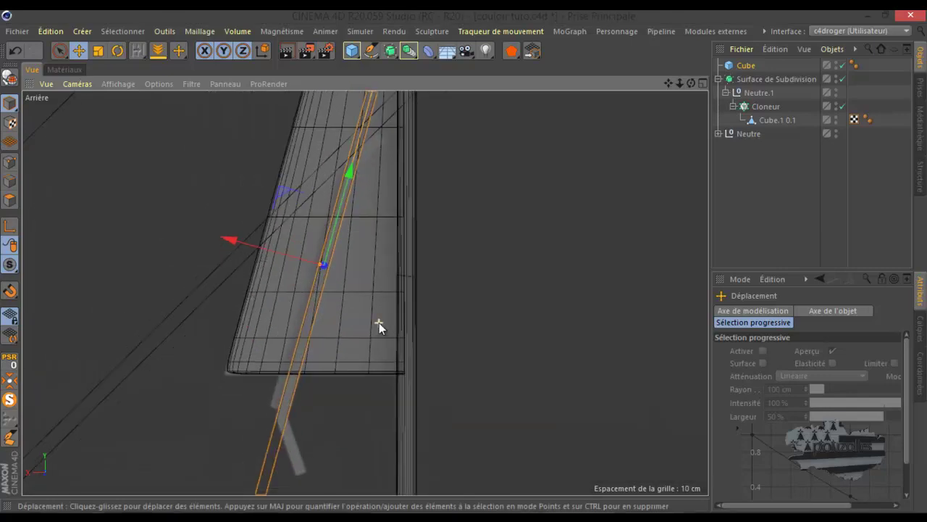
scroll(379, 322, "down", 1)
scroll(379, 323, "up", 3)
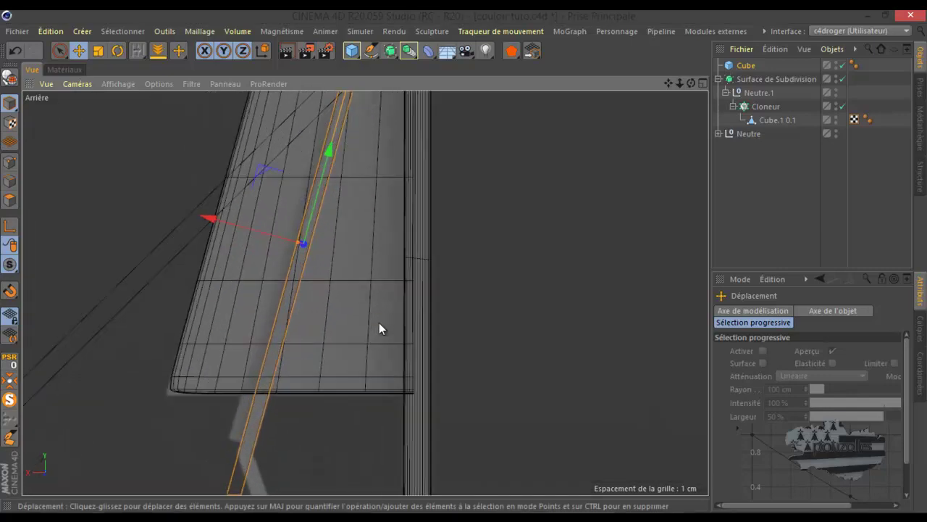
In the right view, move the cube along Z to centre it between the middle post's two vertical bars
middle_click(379, 323)
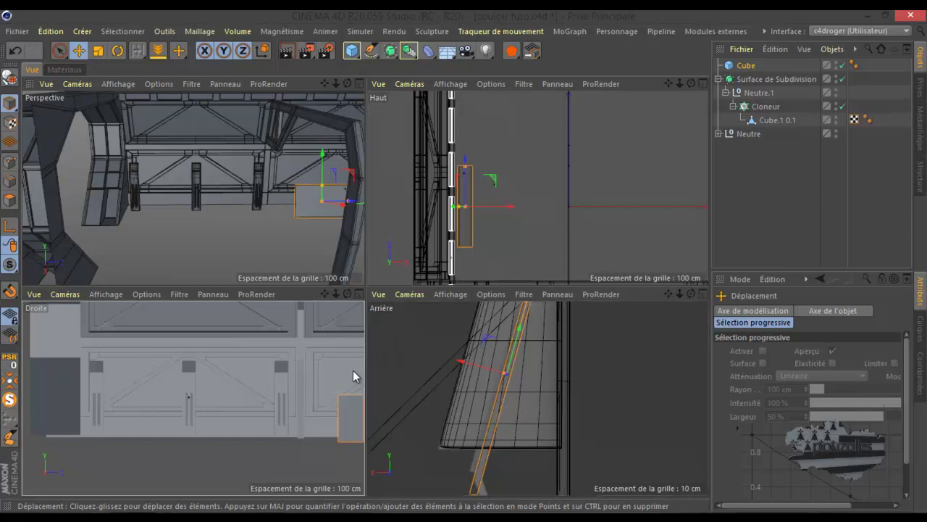
middle_click(348, 370)
scroll(320, 370, "down", 4)
left_click_drag(553, 355, 392, 367)
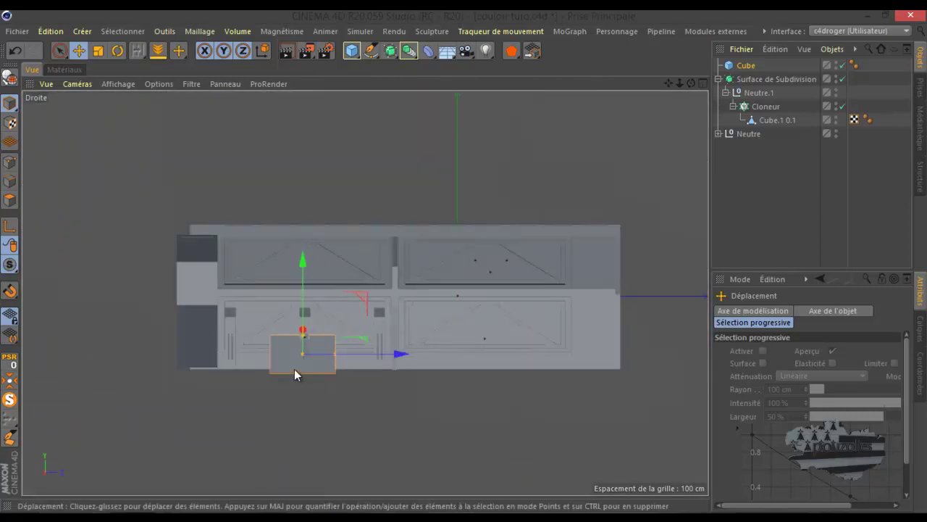
scroll(294, 369, "up", 4)
scroll(297, 366, "up", 5)
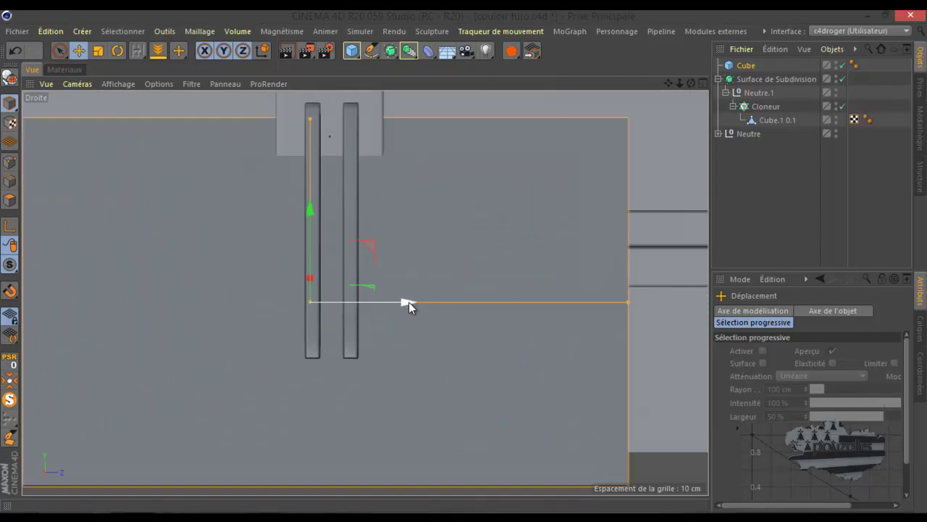
left_click_drag(409, 303, 429, 317)
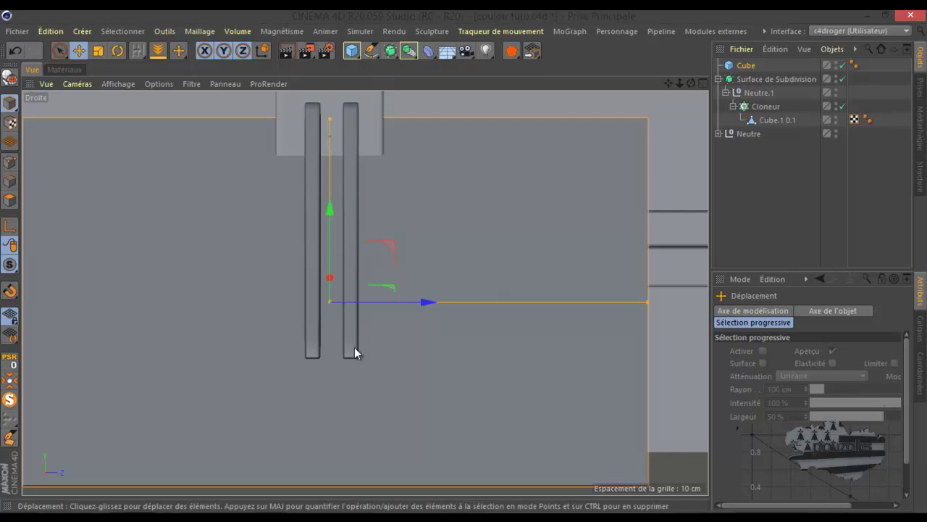
Widen the cube along Z to about 532 cm so it spans all three posts beneath the window
scroll(355, 347, "down", 6)
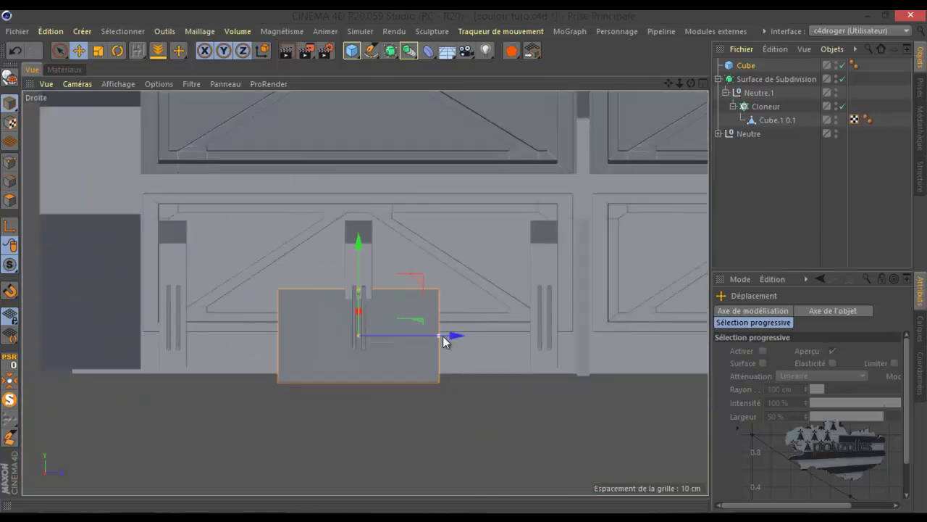
left_click_drag(437, 336, 572, 347)
middle_click(323, 304)
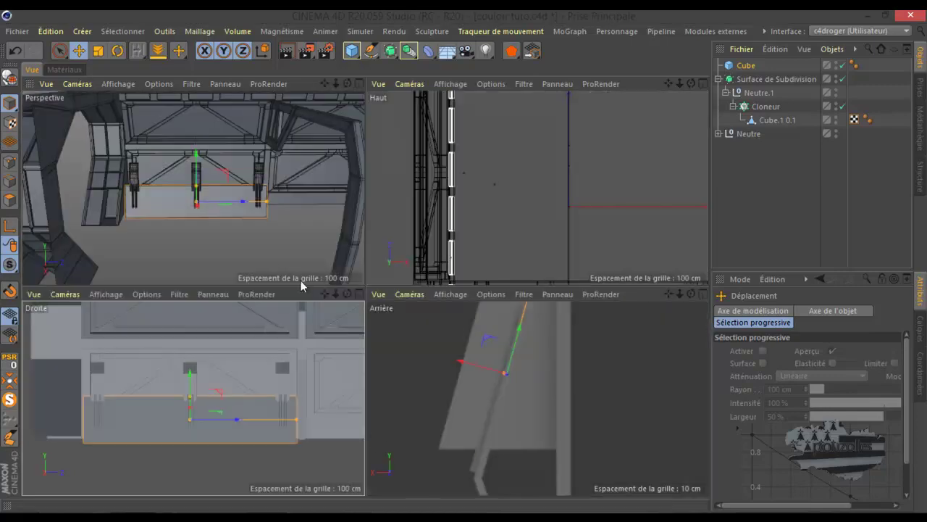
middle_click(253, 355)
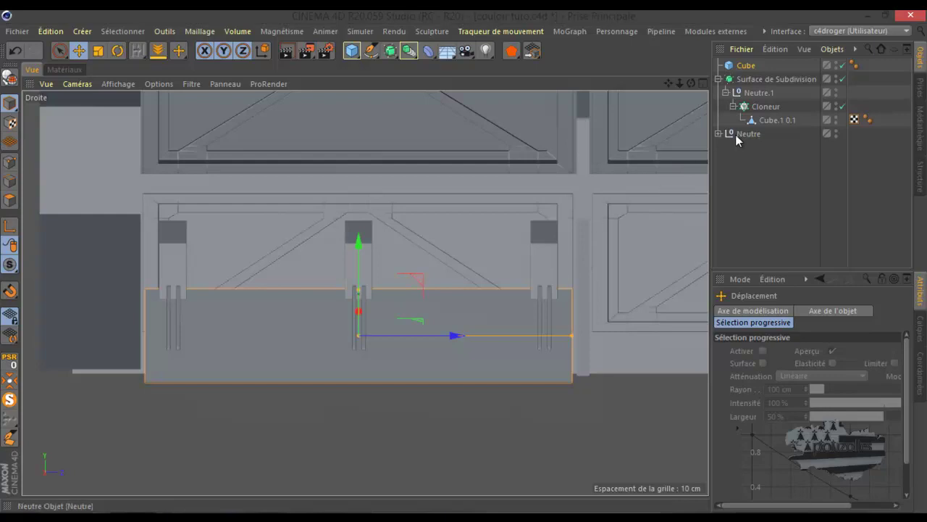
Increase the Cloneur's Z grid size to about 477 cm and shift it along Z to recentre the posts on the window
left_click(755, 110)
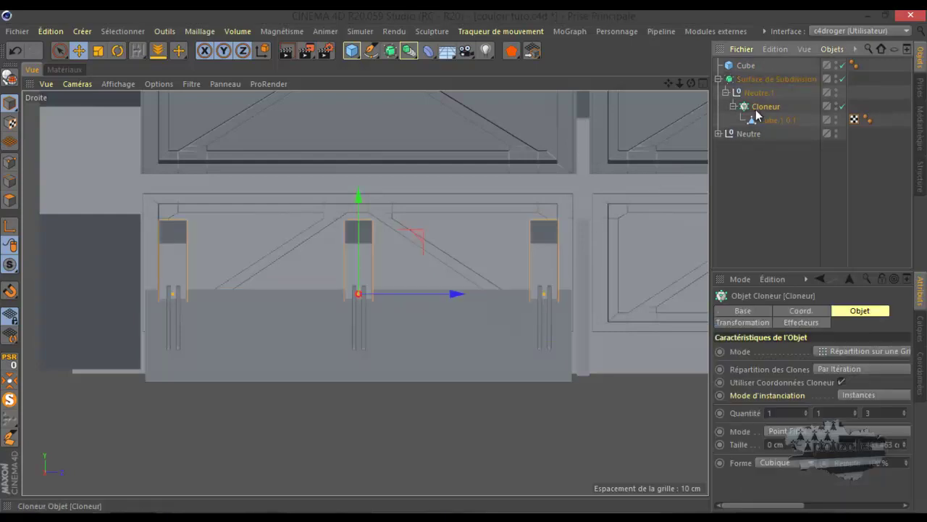
left_click_drag(457, 289, 464, 297)
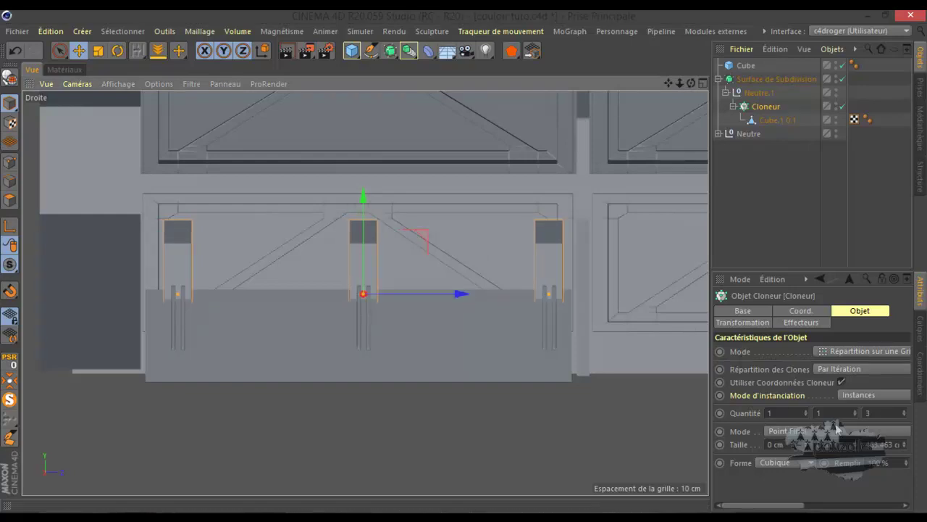
left_click(905, 442)
left_click(905, 443)
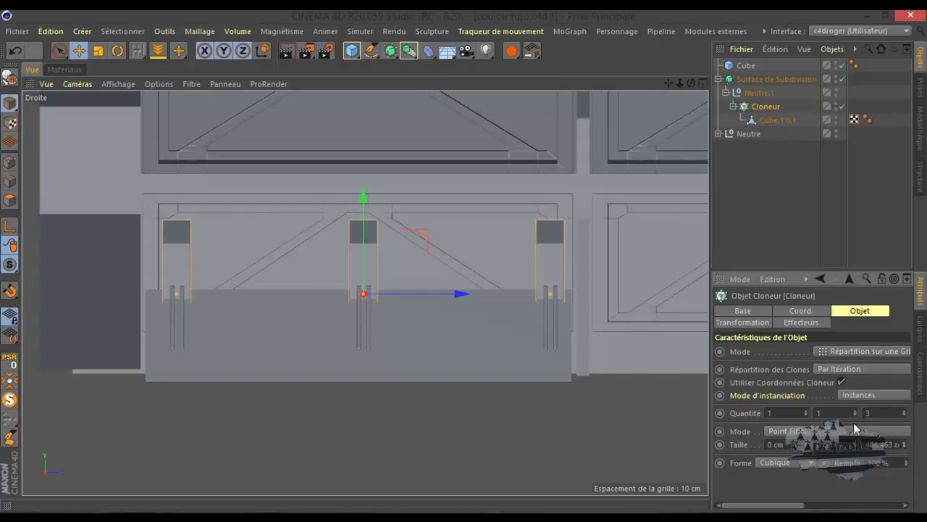
scroll(552, 303, "up", 3)
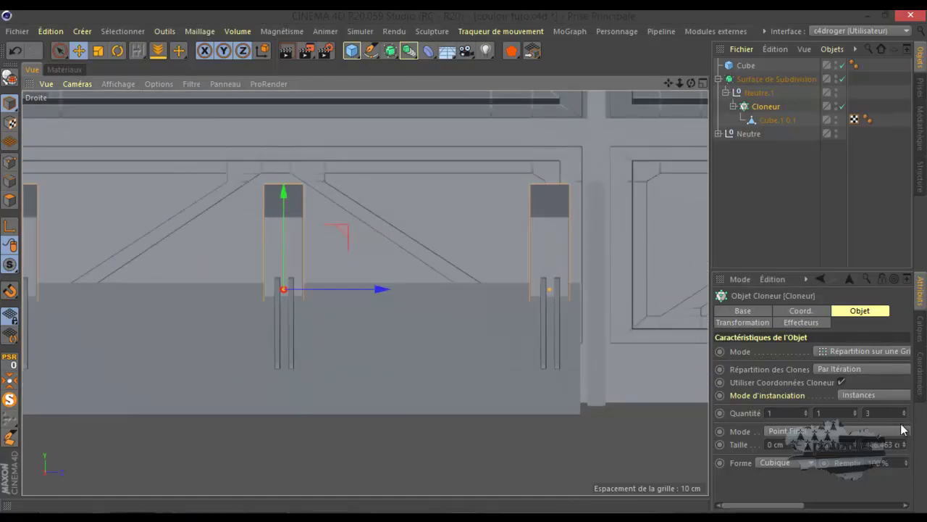
left_click_drag(905, 447, 905, 447)
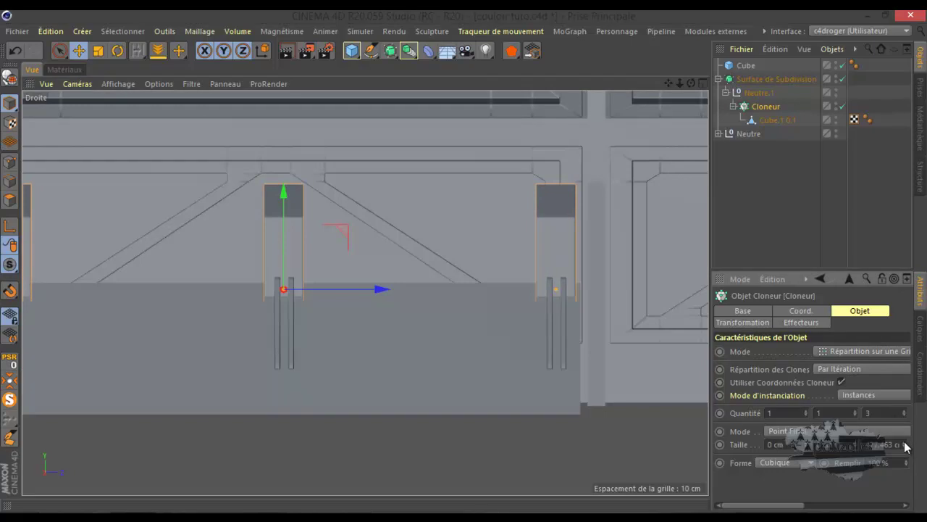
scroll(601, 355, "down", 3)
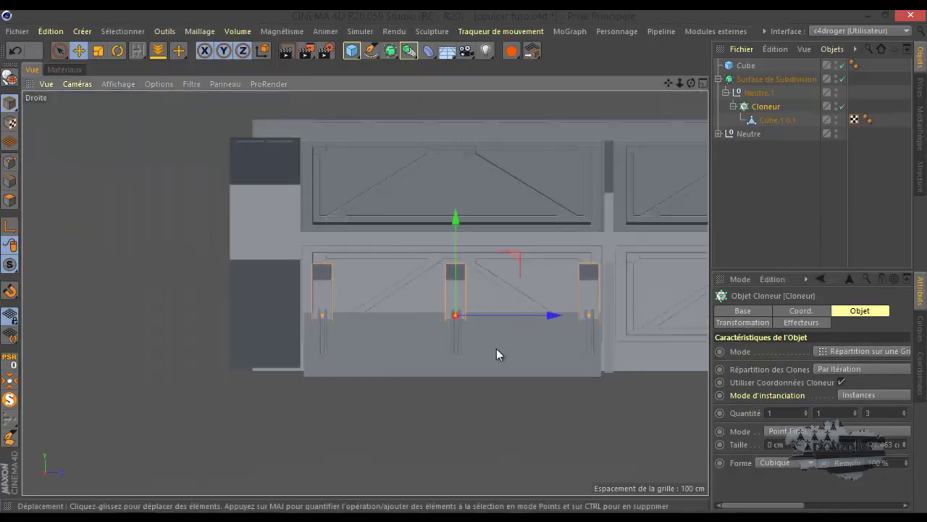
scroll(496, 349, "up", 1)
left_click_drag(547, 311, 546, 307)
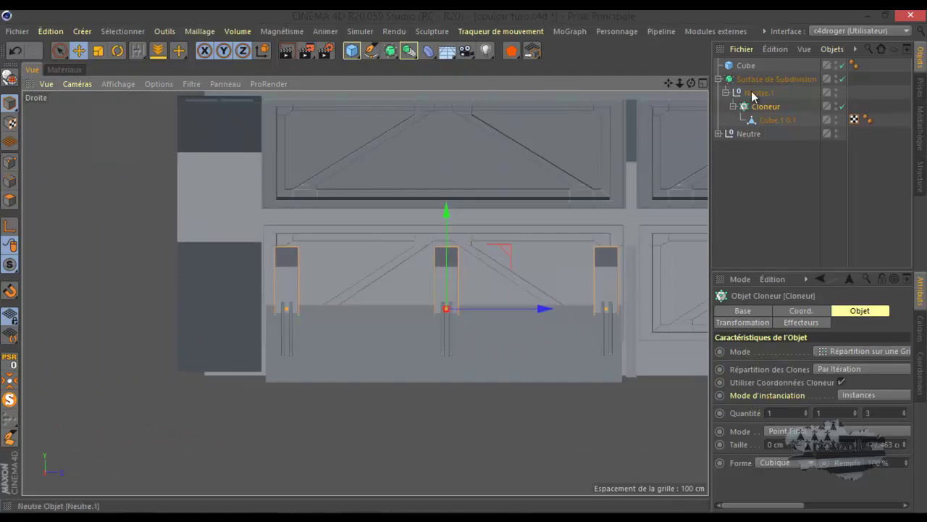
Widen the cube to about 543 cm in Z and shift it along Z to span the bay beneath the window
left_click(751, 66)
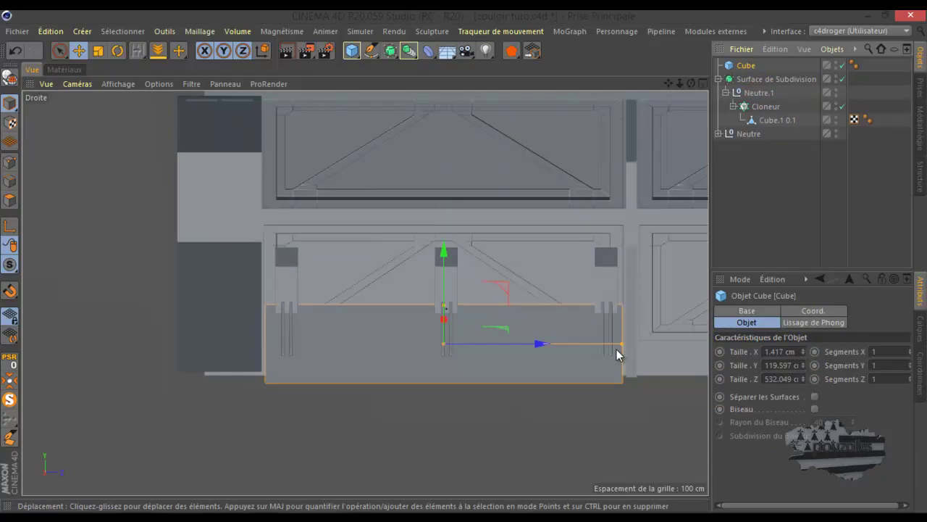
scroll(617, 351, "up", 3)
left_click_drag(622, 340, 632, 339)
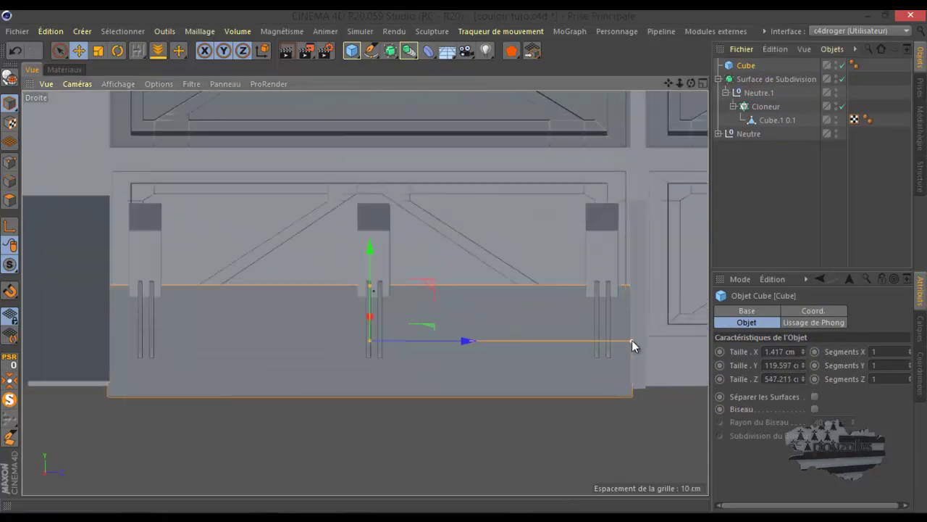
left_click_drag(462, 339, 466, 340)
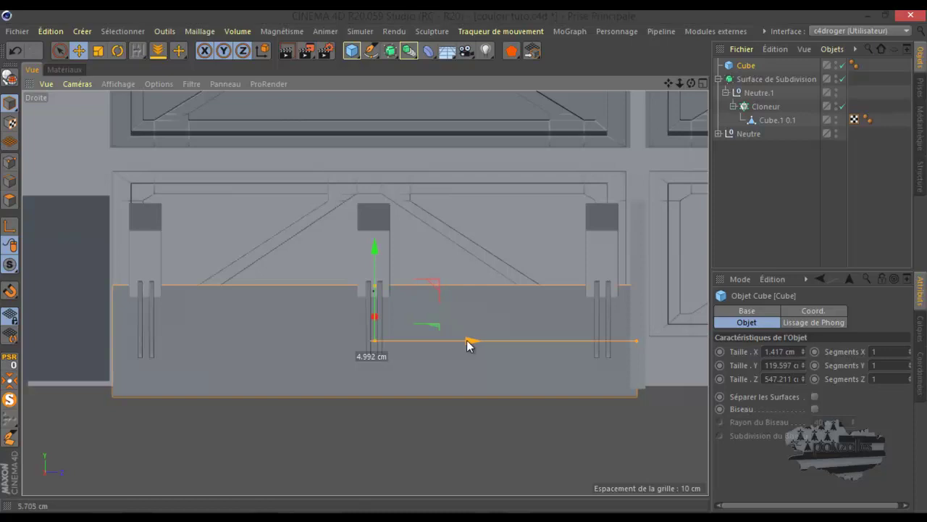
left_click_drag(466, 340, 468, 340)
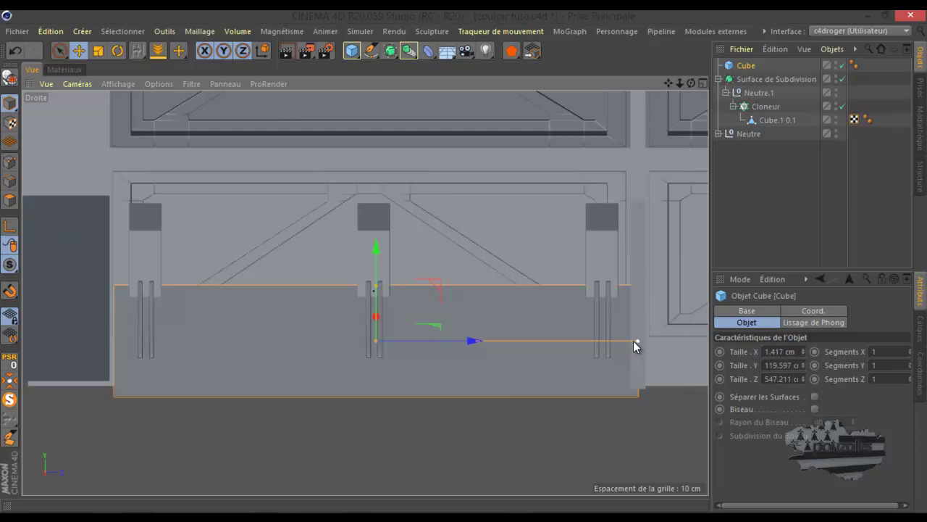
left_click_drag(632, 340, 634, 340)
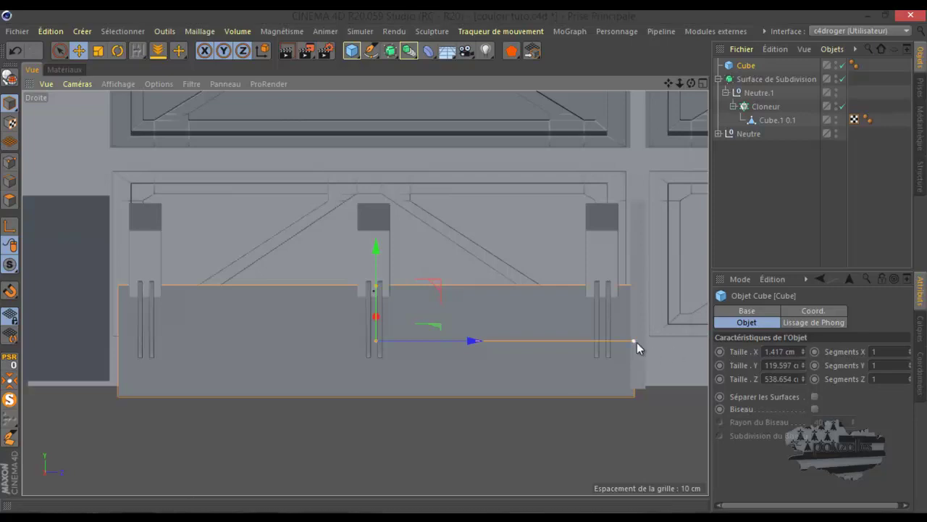
left_click_drag(636, 342, 638, 342)
left_click(802, 382)
left_click(803, 382)
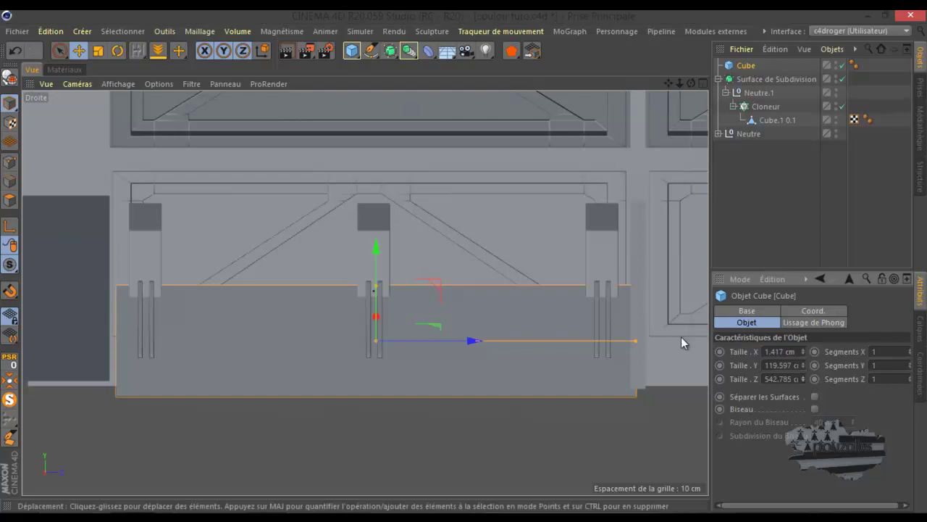
Examine the panel's end against the wall pillar, and its slant and fit behind the posts in the perspective view
scroll(639, 387, "up", 5)
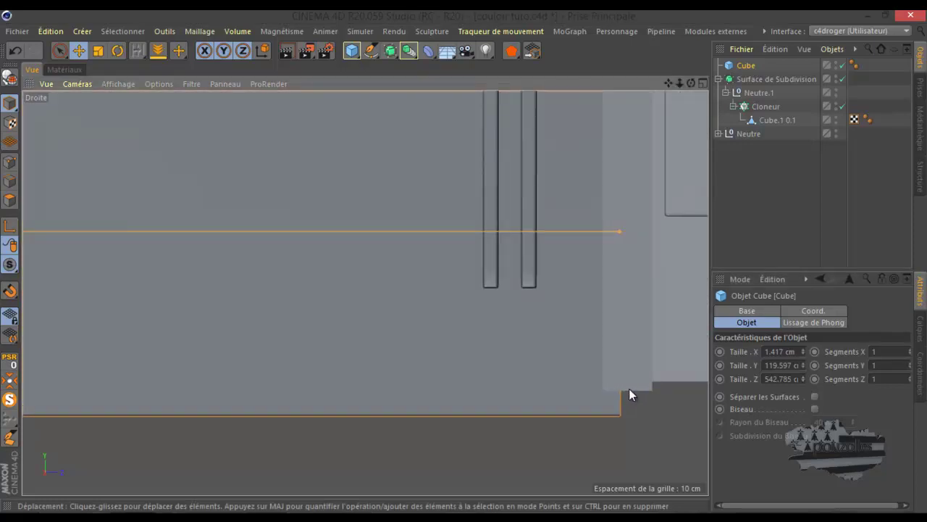
scroll(491, 372, "down", 6)
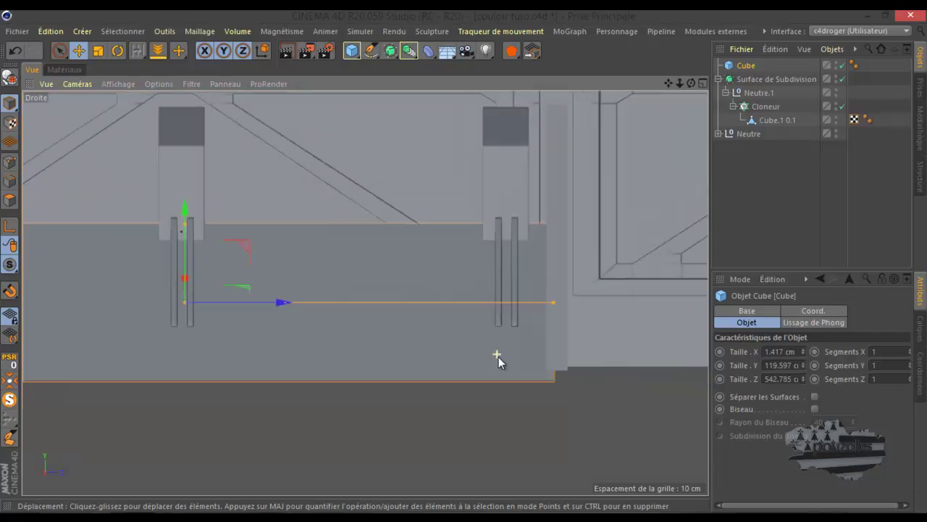
middle_click(363, 362)
middle_click(255, 253)
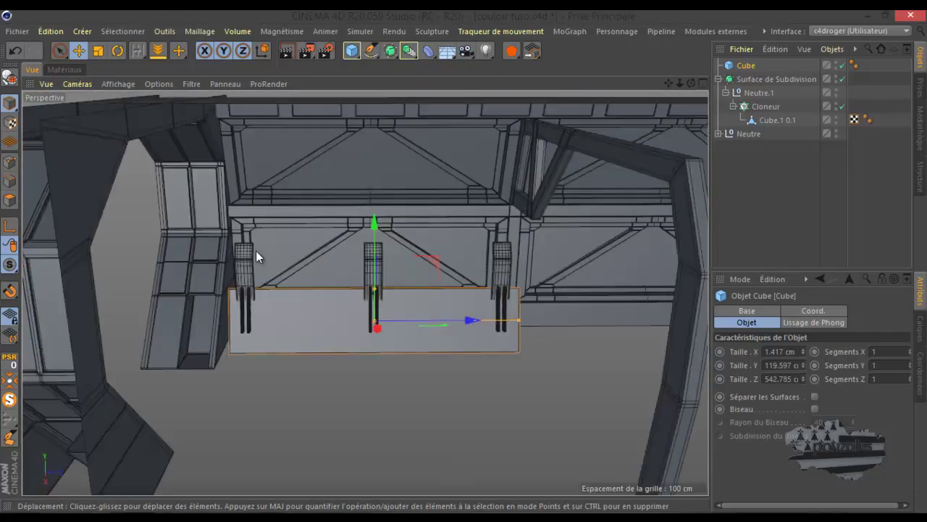
left_click_drag(691, 84, 464, 262)
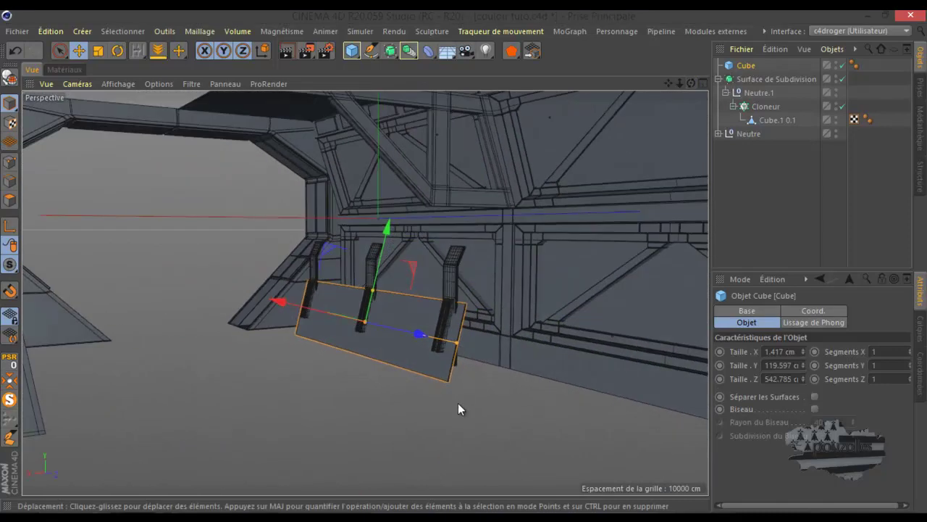
left_click_drag(466, 347, 468, 339, "alt")
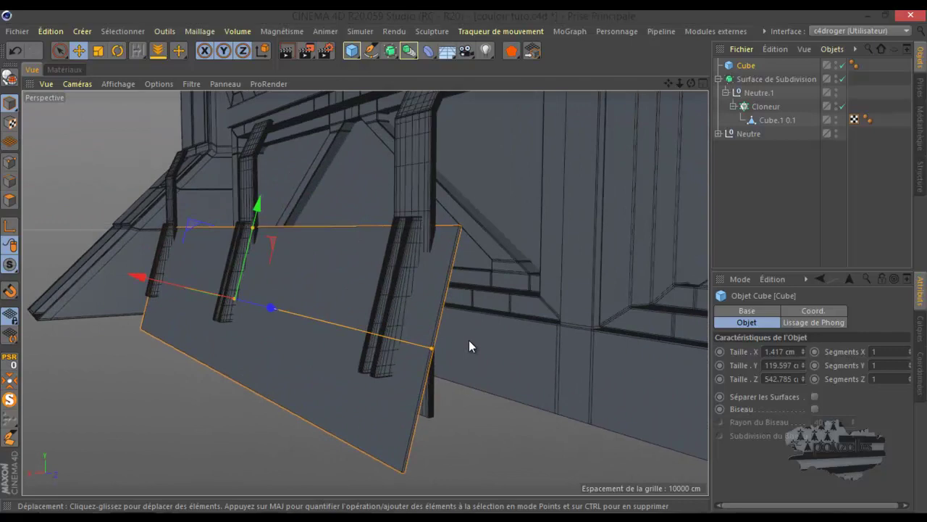
Return to the back view, make the panel cube editable and switch to point editing
middle_click(468, 340)
middle_click(449, 358)
scroll(440, 368, "down", 3)
scroll(414, 216, "up", 4)
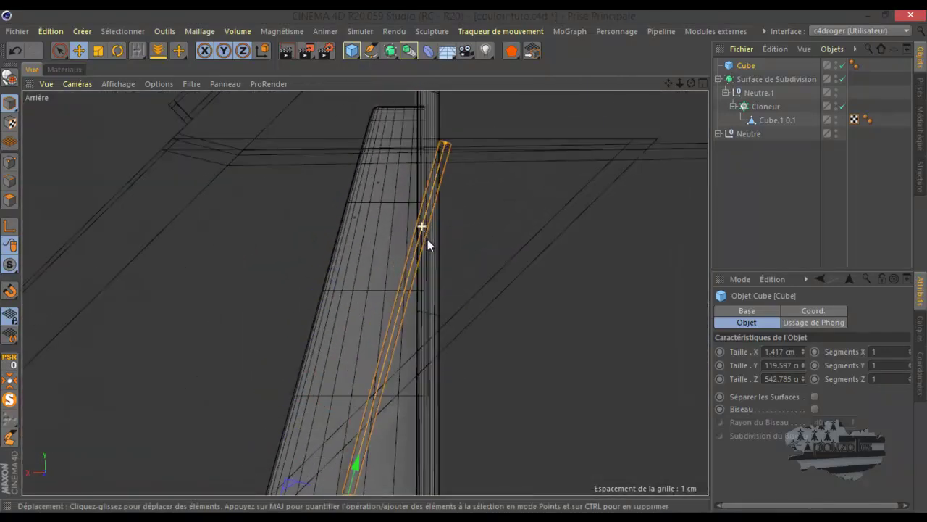
scroll(436, 258, "up", 1)
scroll(436, 258, "down", 2)
left_click(11, 76)
left_click(10, 162)
Select the panel's four upper points with a rectangle selection and lower them along its slope within the post's side plate
left_click(60, 50)
left_click(83, 93)
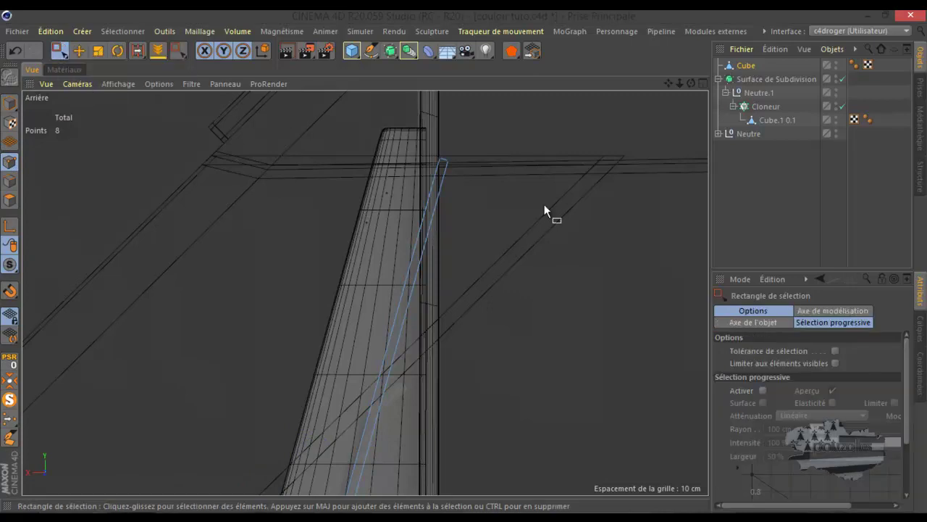
left_click_drag(502, 138, 406, 199)
key("e")
left_click_drag(459, 110, 398, 313)
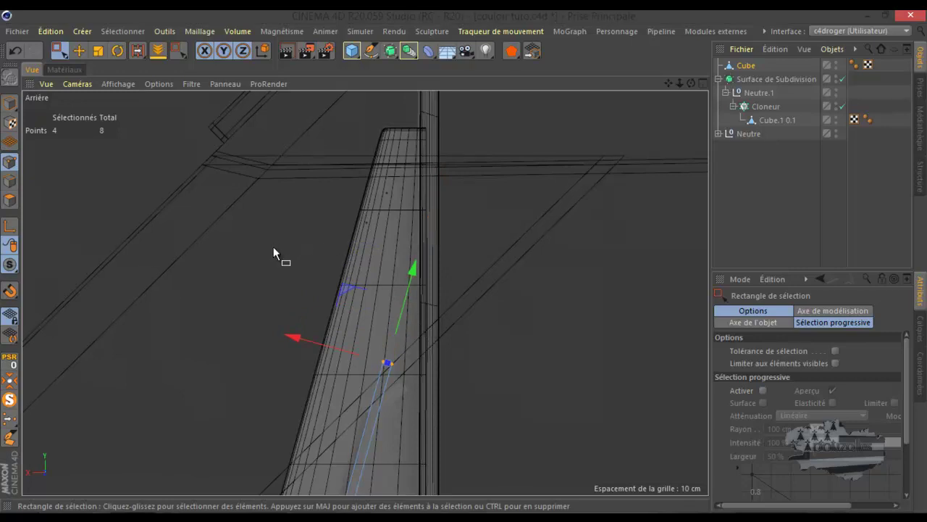
Add a loop cut across the panel just below its upper end, at about 10% offset
key("k")
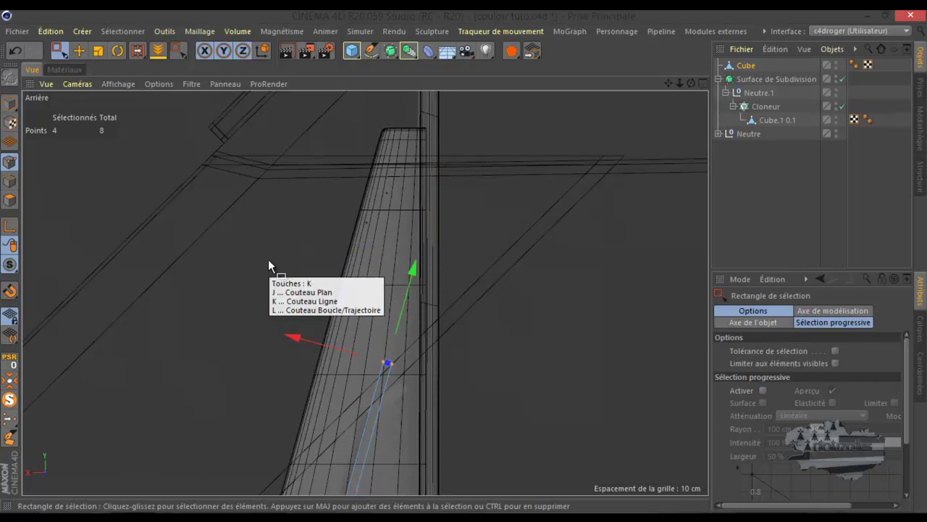
key("3")
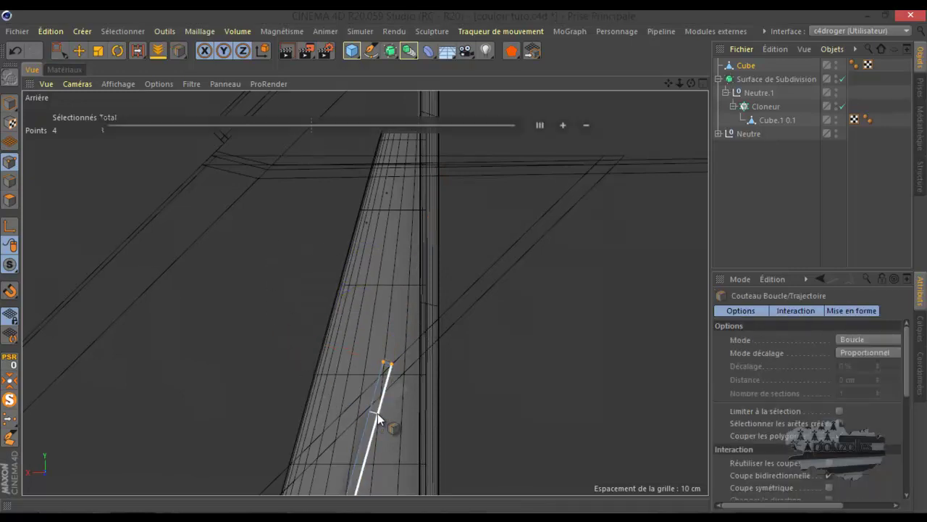
left_click(378, 413)
scroll(413, 370, "down", 5)
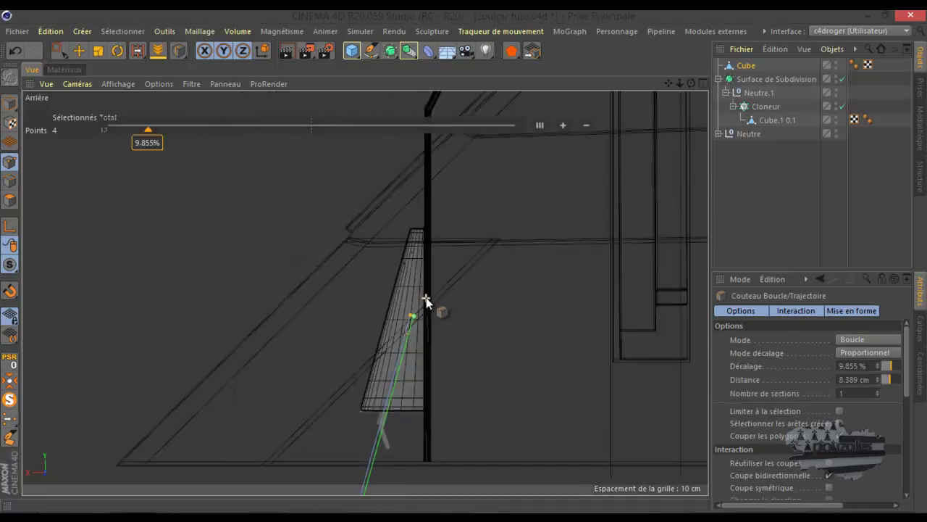
Add a second loop cut across the panel near its lower end, at about 56% offset, where the reference bends
scroll(405, 377, "up", 5)
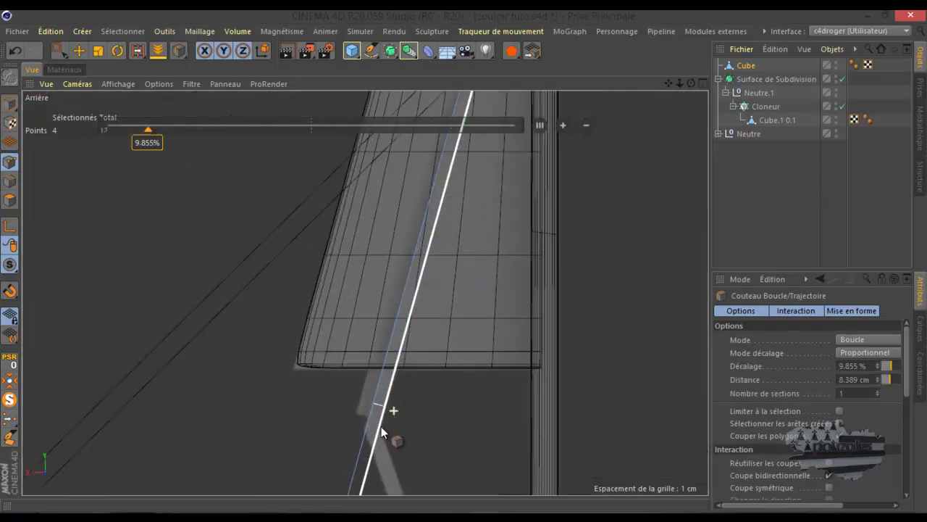
left_click(379, 431)
scroll(297, 360, "down", 5)
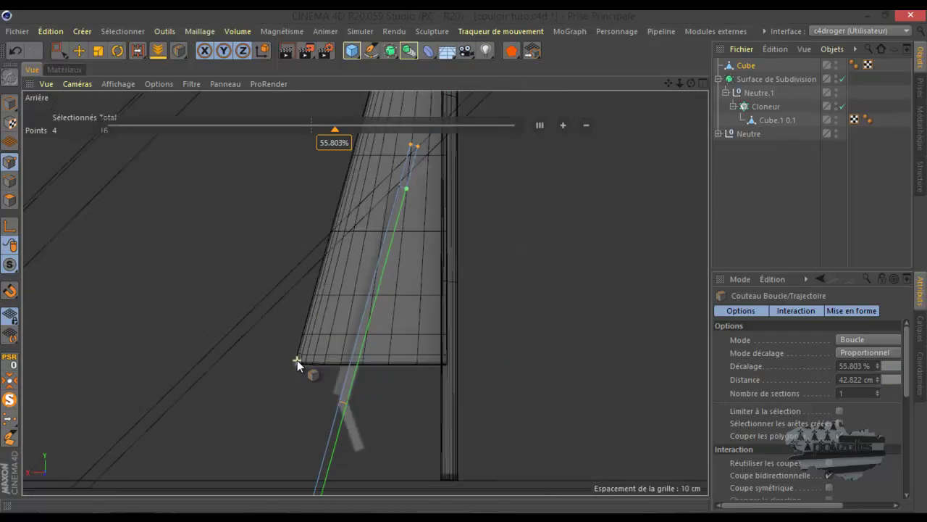
Move the four points at the panel's upper end toward the wall pillar so the upper strip bends back as a lip
left_click(59, 50)
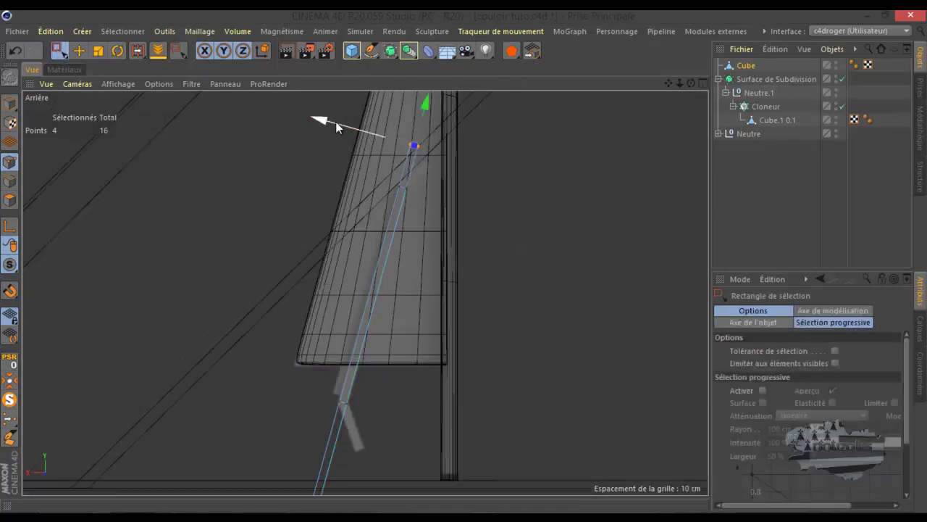
left_click_drag(328, 121, 350, 139)
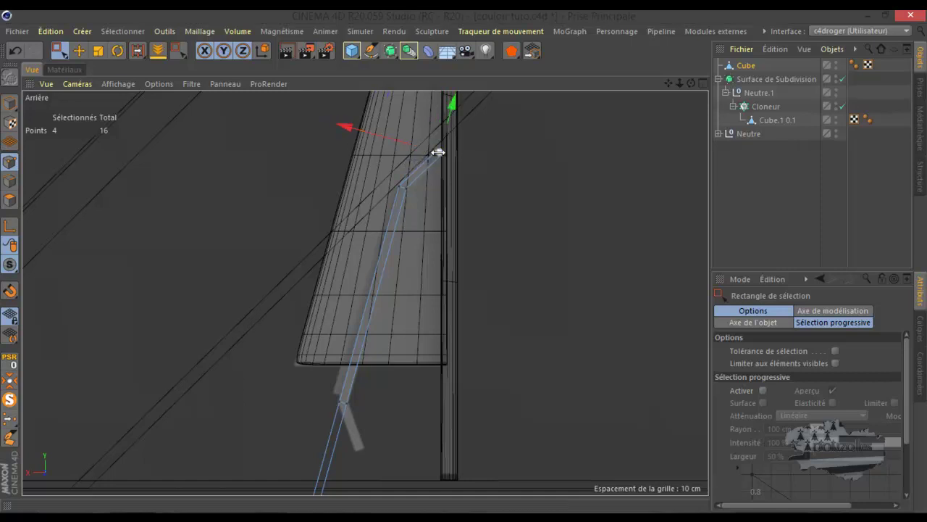
scroll(442, 151, "up", 6)
scroll(469, 181, "down", 6)
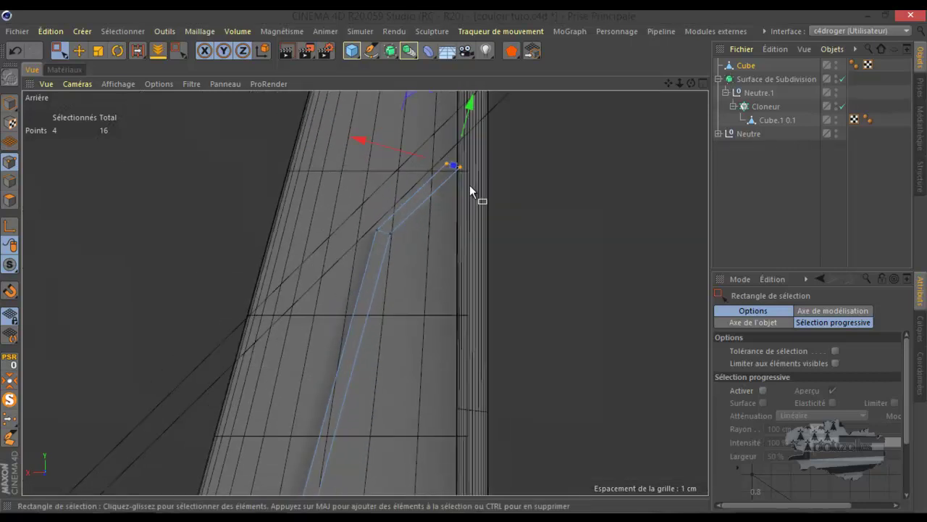
left_click_drag(423, 97, 419, 106)
scroll(444, 117, "up", 6)
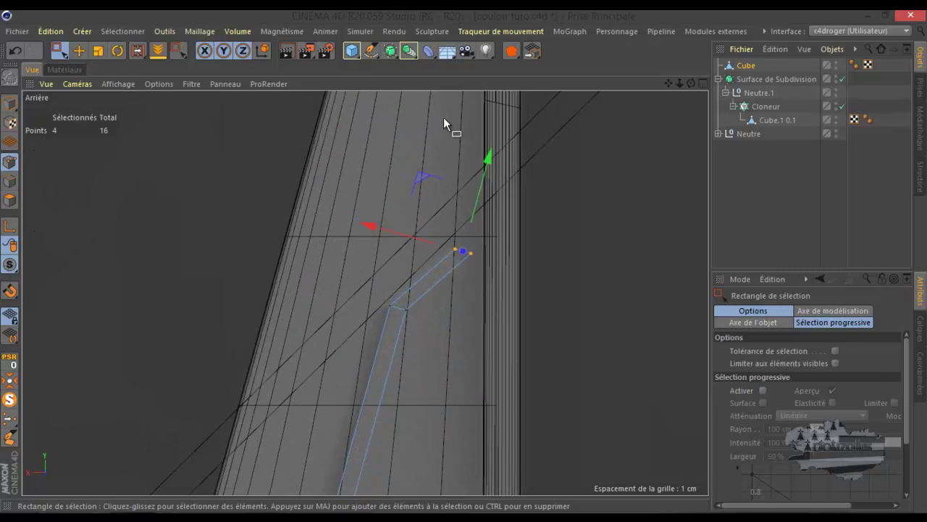
left_click_drag(425, 179, 418, 181)
Select the four points at the panel's lower end and move them to form a lower lip angled toward the wall, following the reference
scroll(456, 178, "down", 6)
scroll(406, 388, "up", 2)
left_click_drag(397, 404, 352, 463)
left_click_drag(321, 382, 375, 277)
scroll(442, 358, "up", 5)
scroll(450, 372, "down", 1)
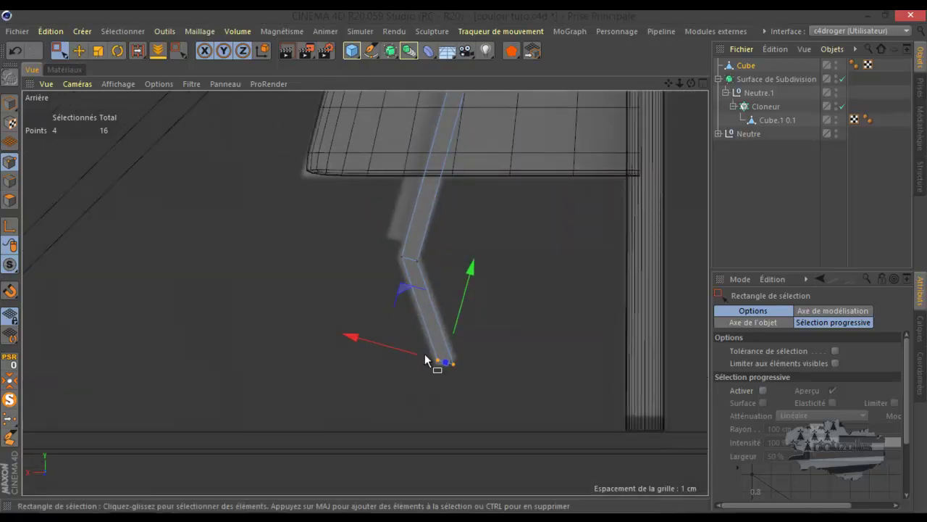
Level the panel's lower edge by lowering its front corner points about 0.5 cm and raising its rear corner points slightly
left_click_drag(424, 344, 445, 380)
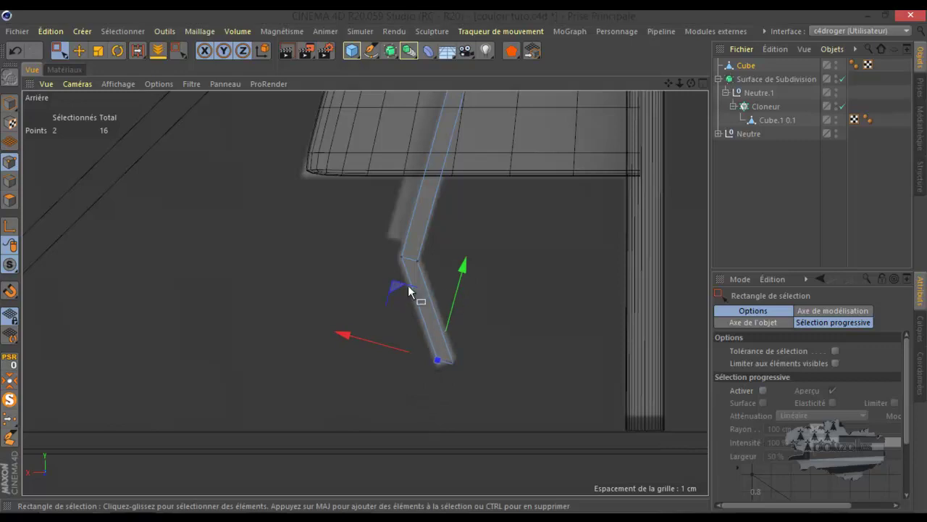
left_click_drag(396, 292, 398, 297)
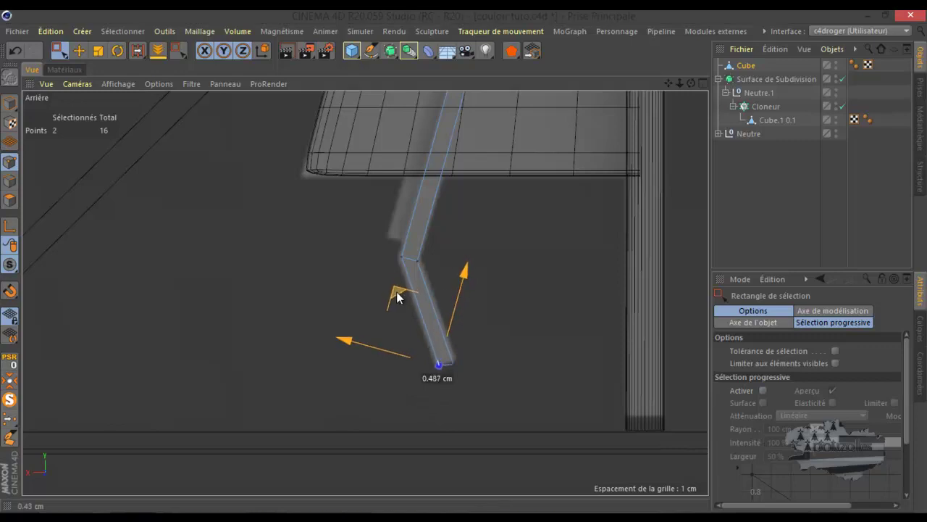
left_click_drag(467, 341, 445, 376)
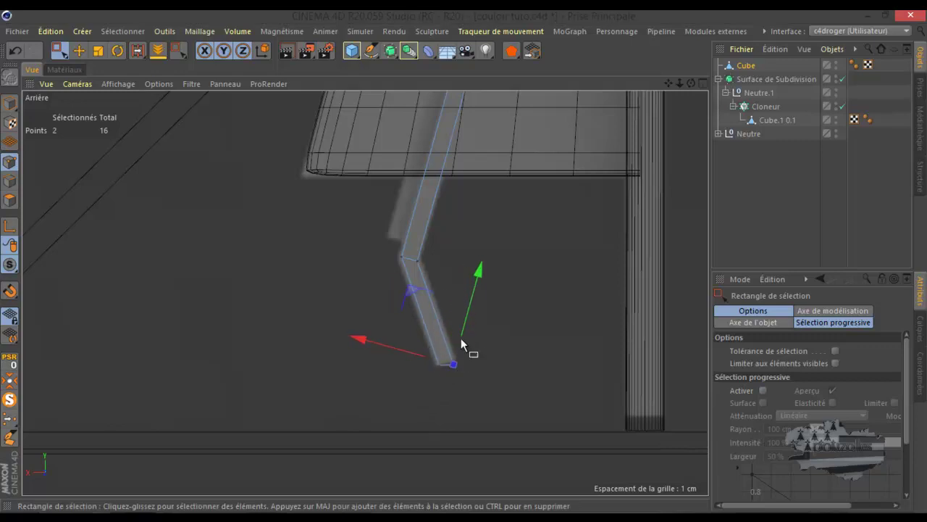
left_click_drag(469, 319, 470, 308)
scroll(387, 393, "down", 5)
Shift the rear corner points of the panel's upper end slightly down the slope and toward the front
scroll(438, 264, "up", 8)
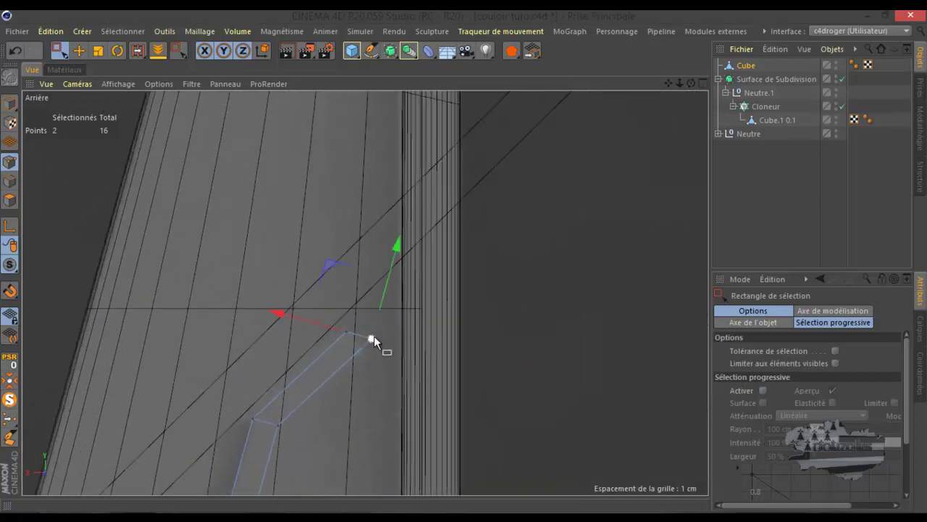
left_click_drag(388, 274, 386, 285)
left_click_drag(310, 330, 306, 329)
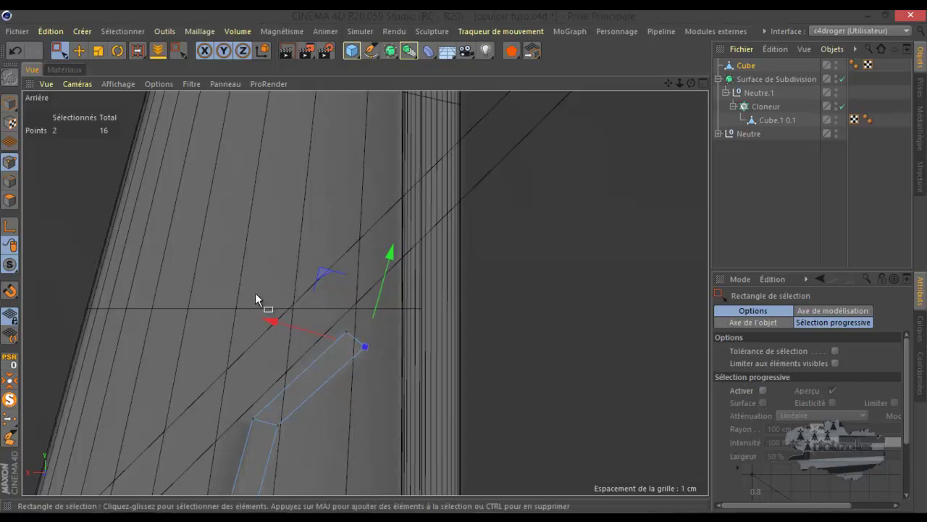
Return to the perspective view, switch to polygon editing and isolate the panel with MagicSolo, orbiting to its rear side
middle_click(216, 270)
middle_click(166, 235)
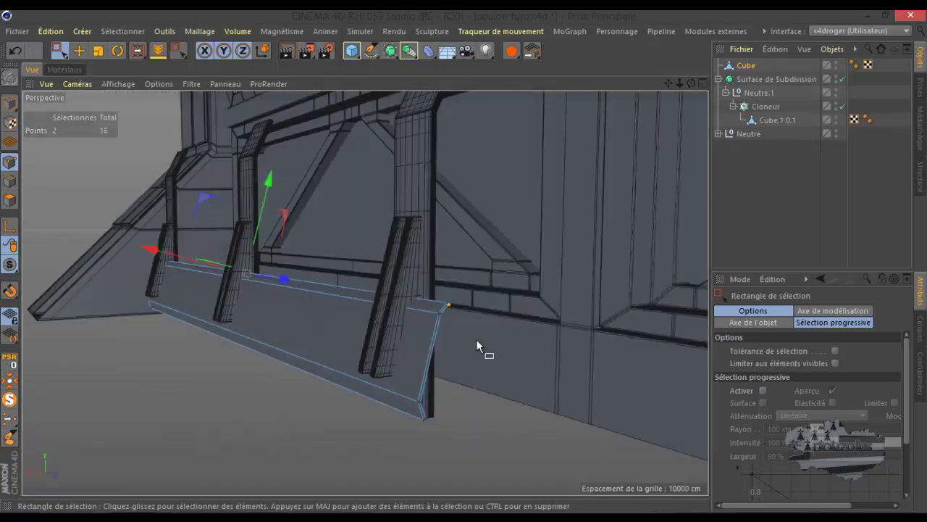
left_click(10, 200)
left_click(80, 48)
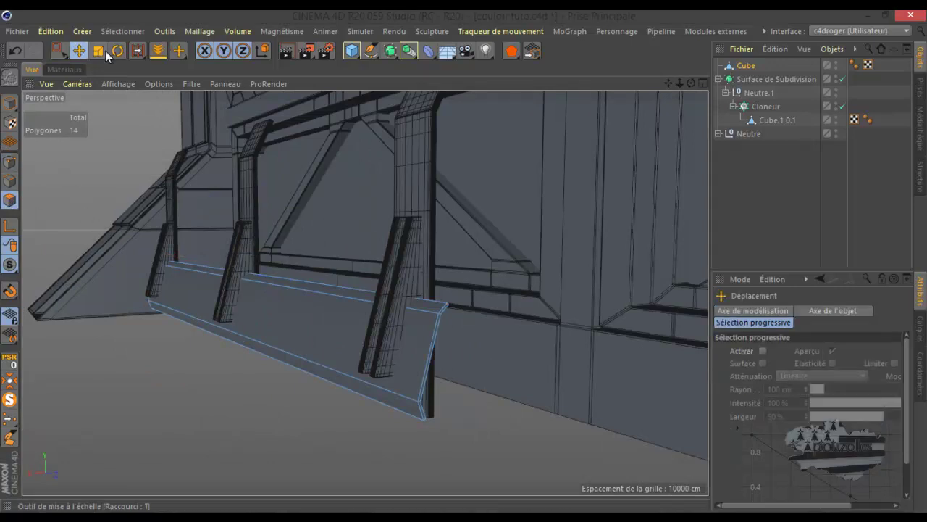
left_click(8, 400)
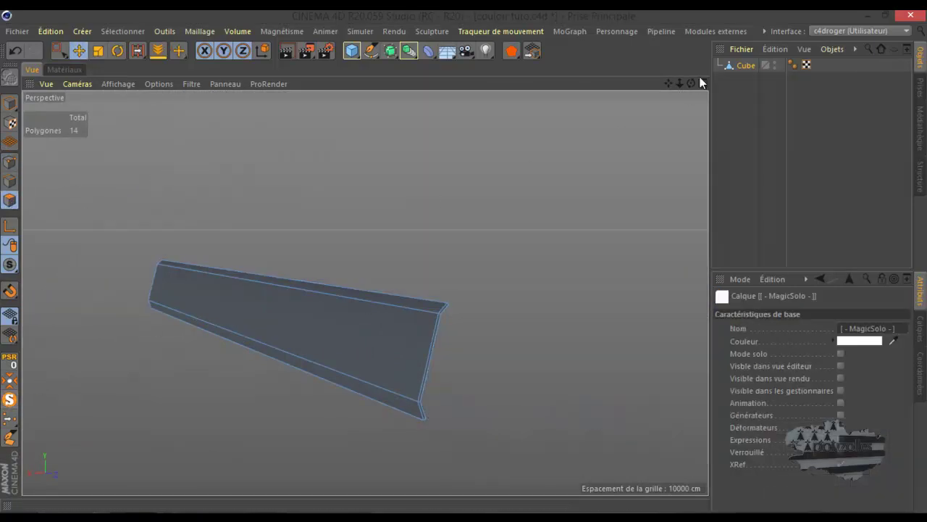
left_click_drag(691, 85, 464, 260)
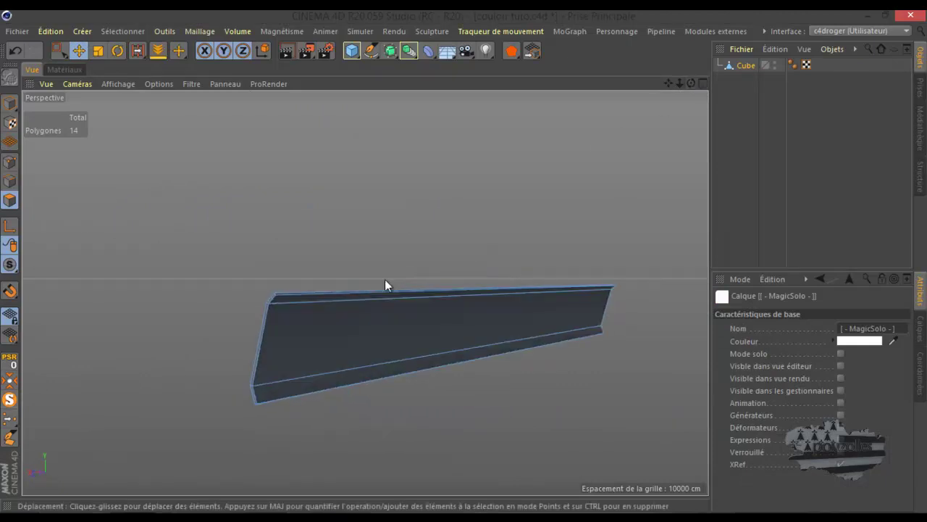
Delete the three long faces on the panel's rear side and check its open back and ends
left_click(358, 301)
left_click(346, 327, "shift")
left_click(340, 384, "shift")
key("Delete")
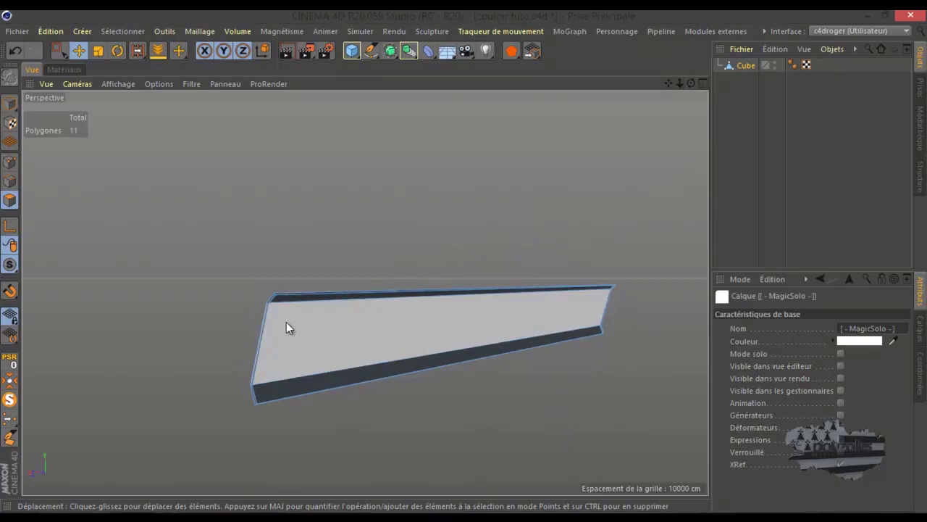
scroll(267, 325, "up", 5)
scroll(266, 324, "up", 4)
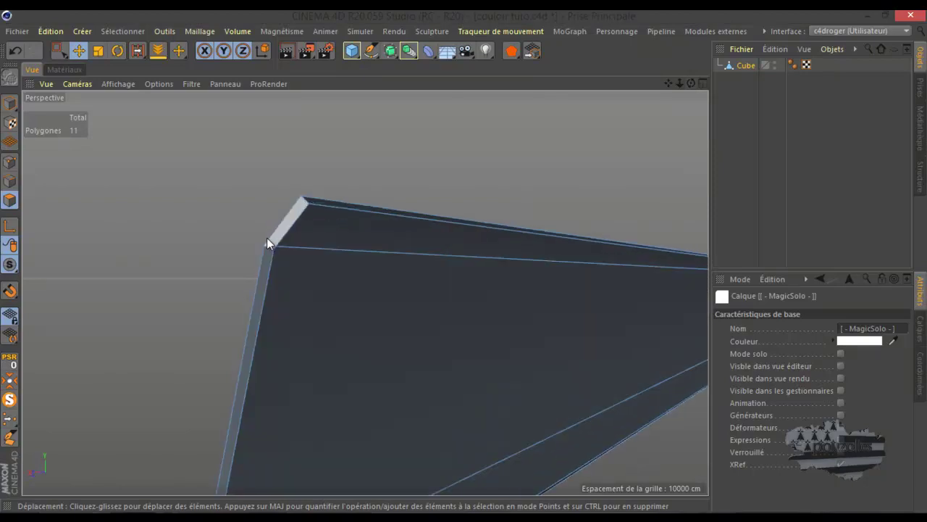
left_click_drag(690, 82, 468, 260)
scroll(627, 210, "down", 5)
scroll(640, 269, "down", 3)
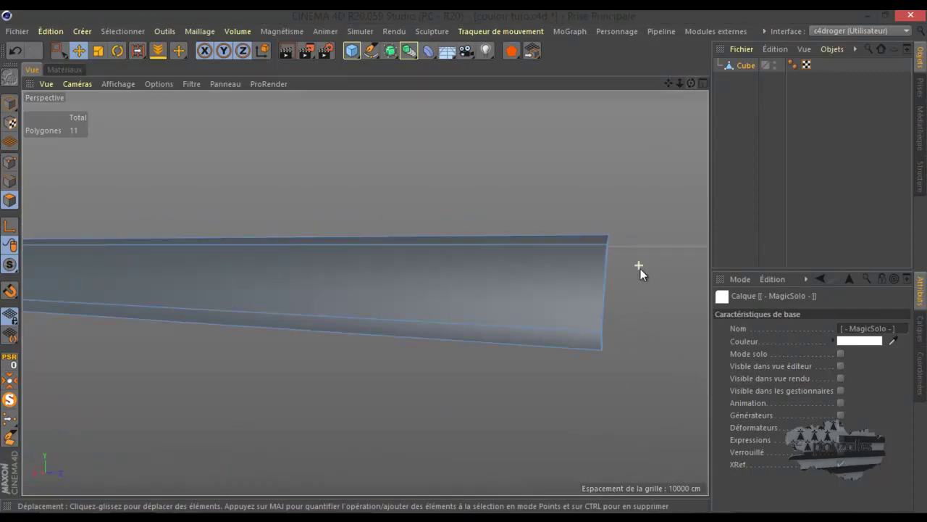
End the MagicSolo isolation and view the panel behind the posts within the full corridor scene
left_click(9, 399)
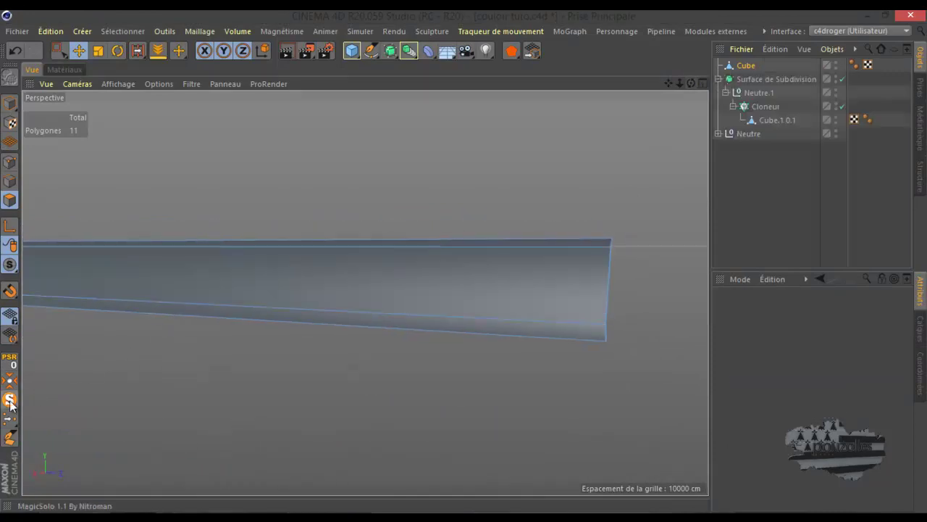
scroll(431, 381, "down", 3)
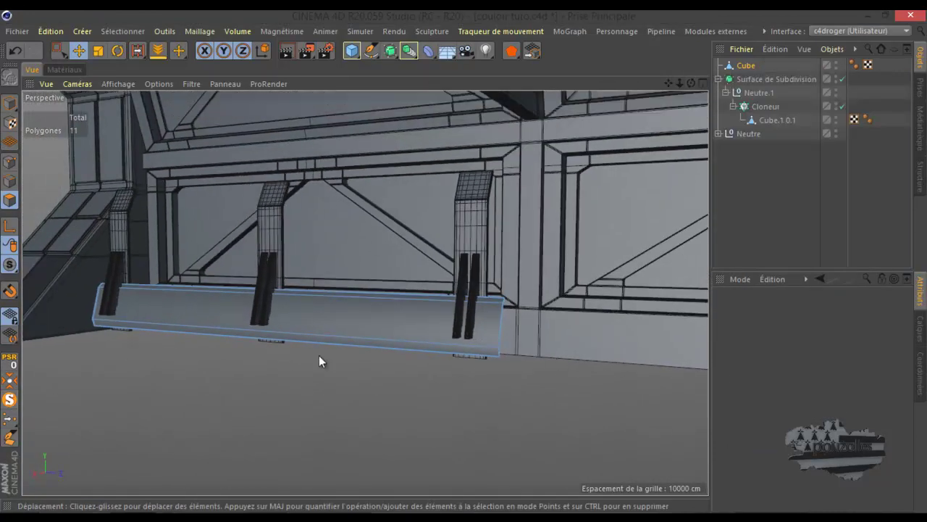
scroll(135, 311, "up", 5)
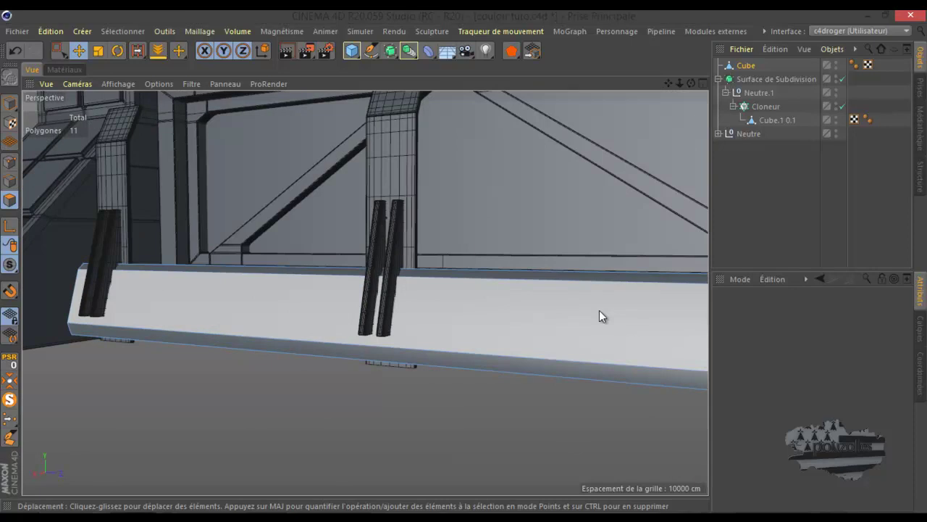
In the right view, switch to edge editing and ring-select the panel's lengthwise edges
middle_click(204, 423)
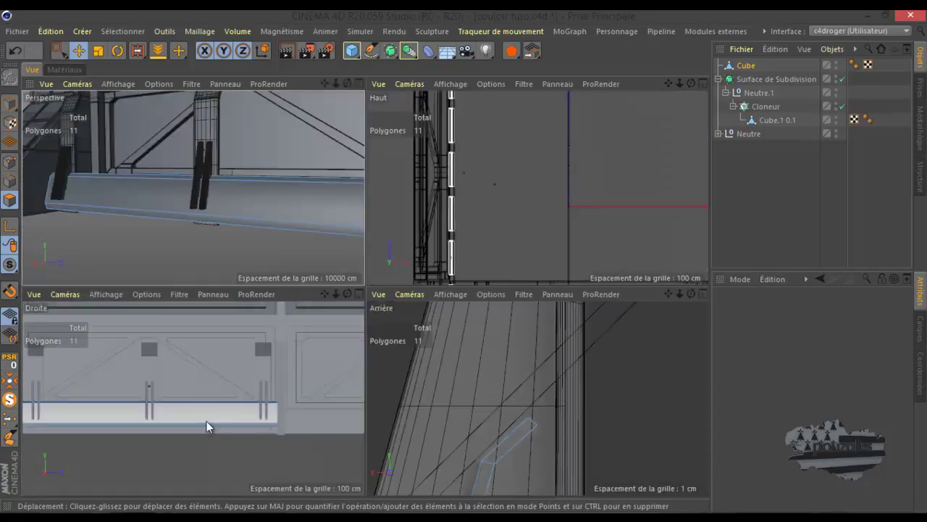
middle_click(260, 409)
scroll(391, 394, "down", 2)
scroll(308, 353, "up", 2)
scroll(439, 347, "up", 1)
scroll(523, 347, "up", 4)
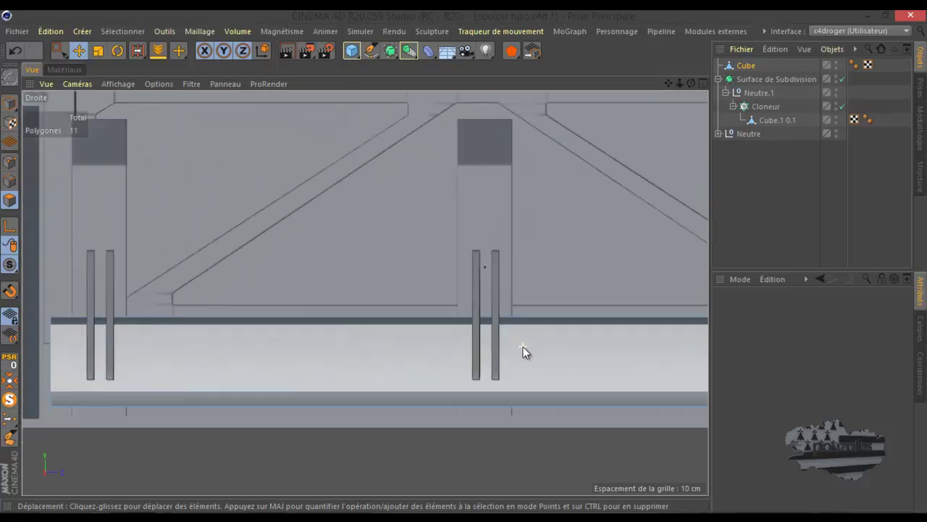
scroll(523, 346, "down", 1)
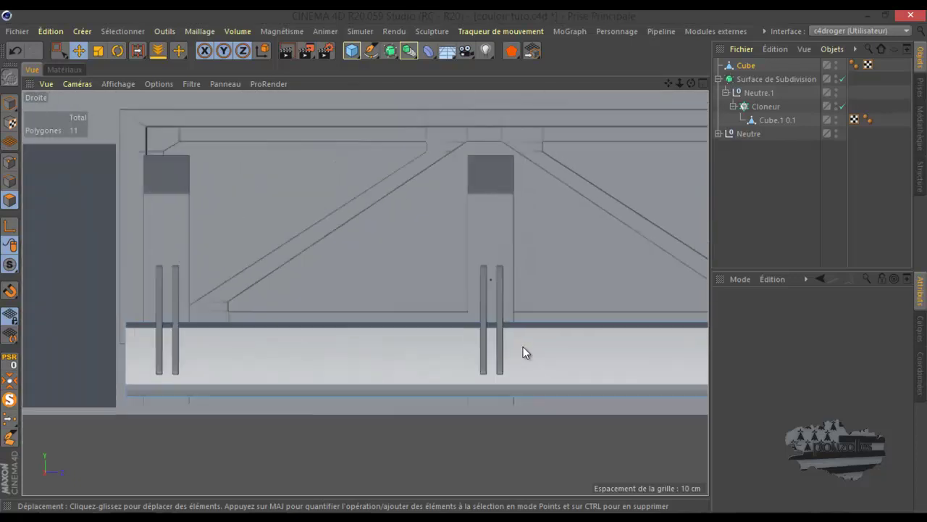
left_click(58, 47)
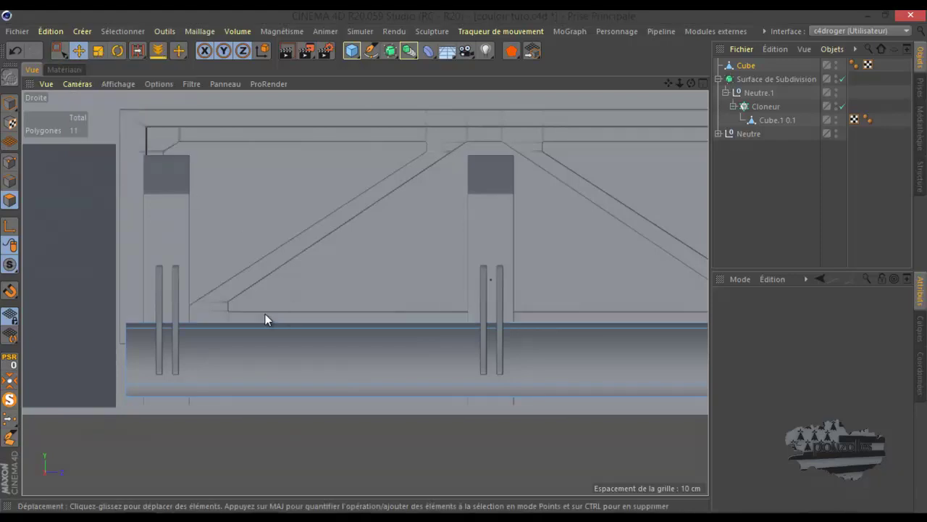
left_click(10, 181)
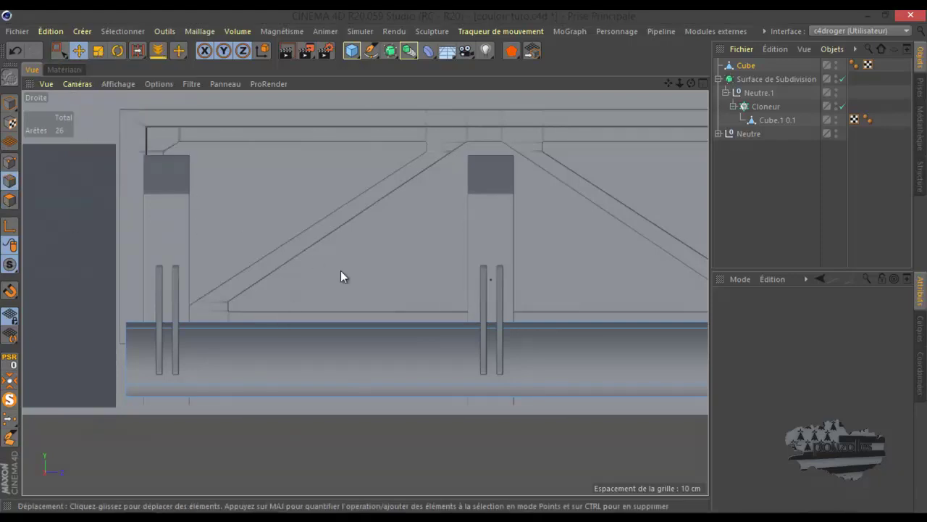
key("u")
key("b")
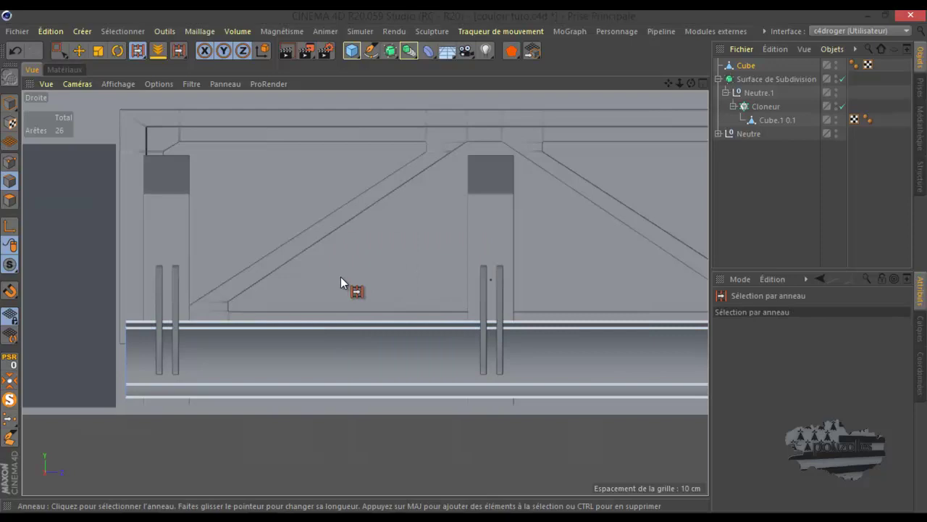
left_click(336, 323)
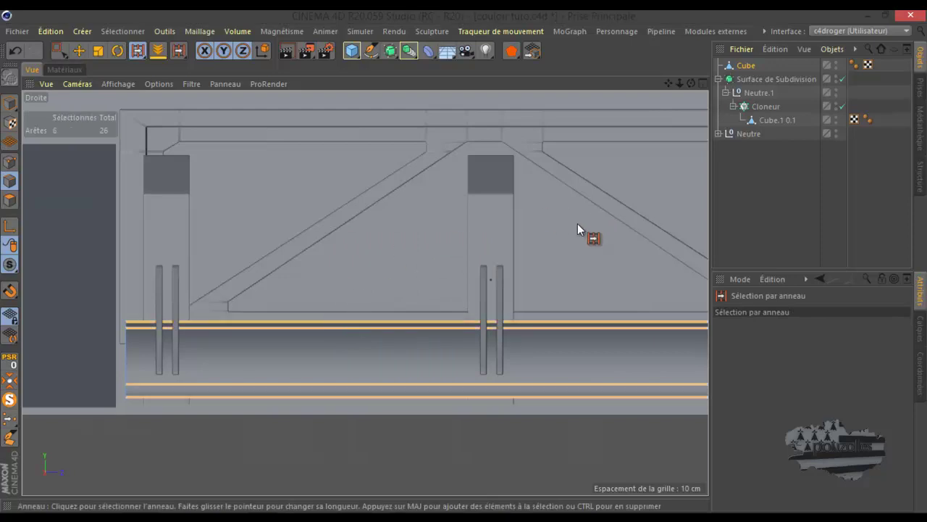
Divide the selected lengthwise edges with the edge cut command, using 1 subdivision, 50% offset and 100% scale
scroll(577, 224, "down", 2)
scroll(299, 251, "down", 2)
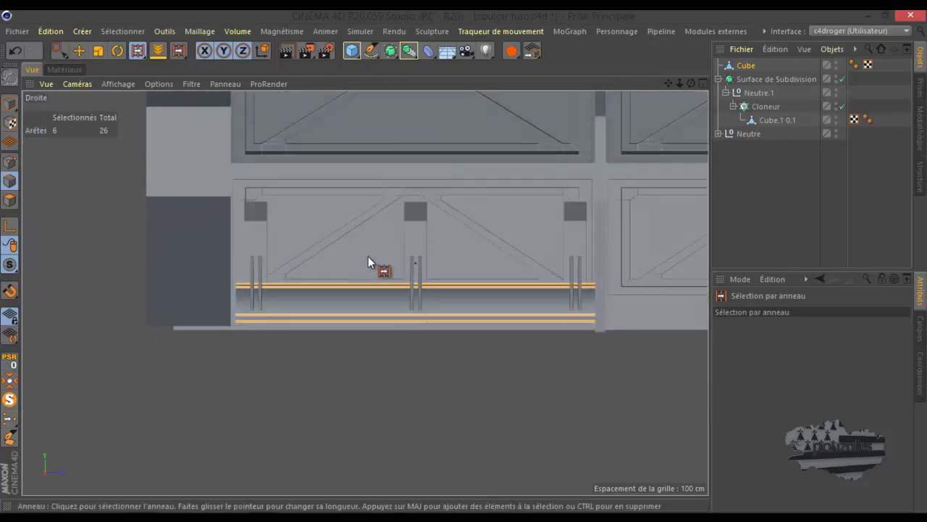
scroll(469, 265, "up", 3)
right_click(469, 263)
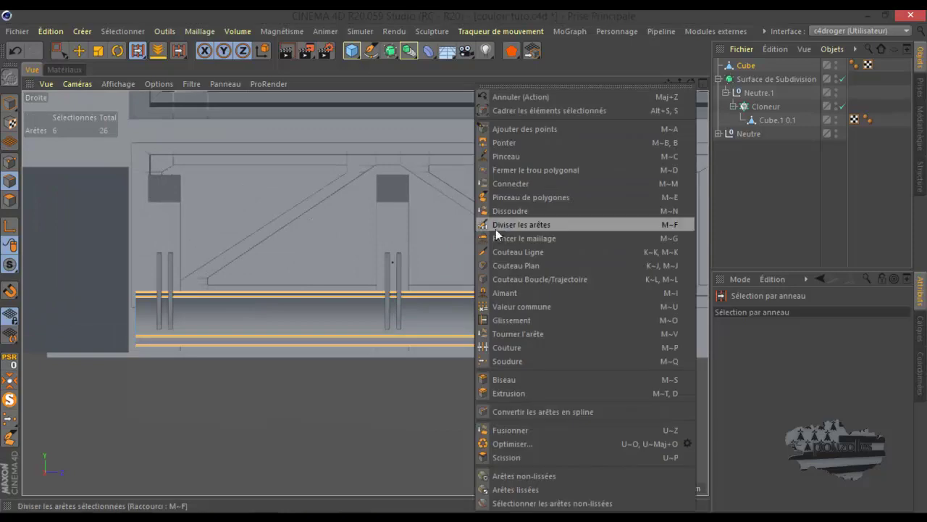
left_click(508, 224)
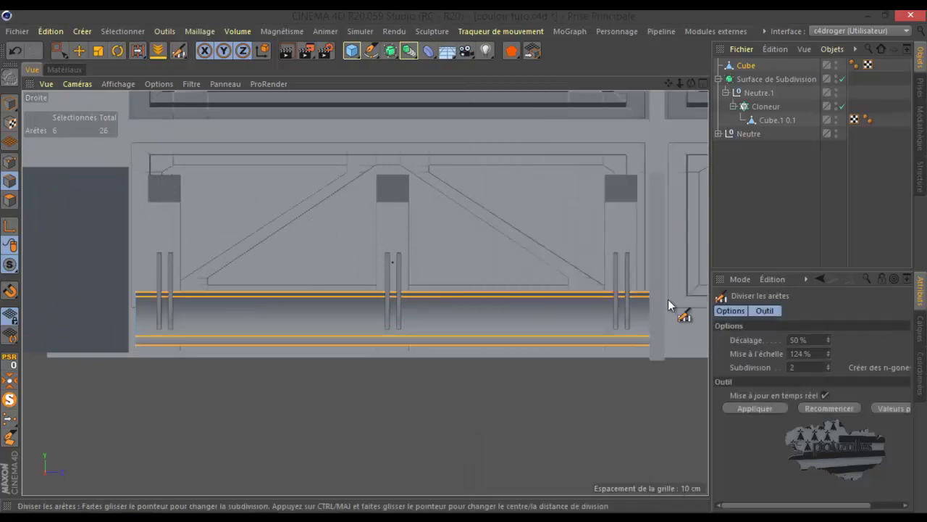
left_click(828, 369)
left_click(813, 352)
type("100")
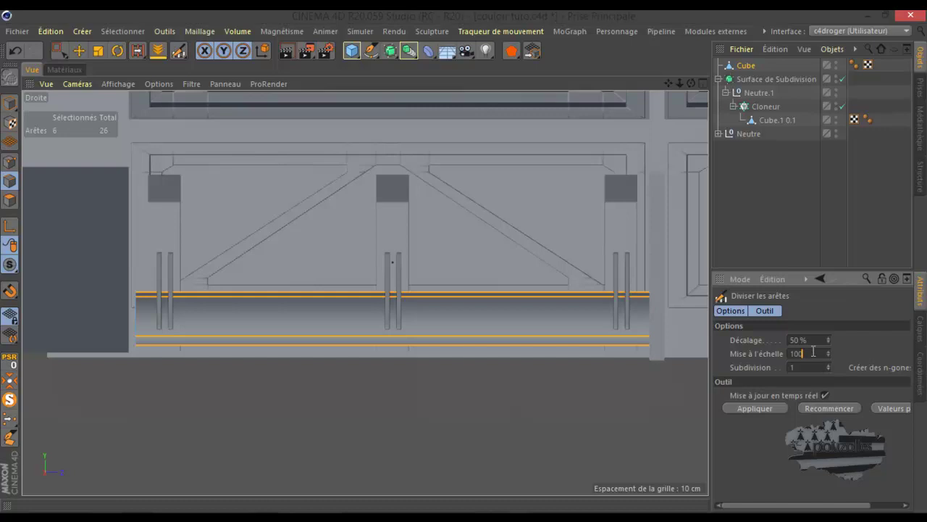
key("Return")
left_click(774, 409)
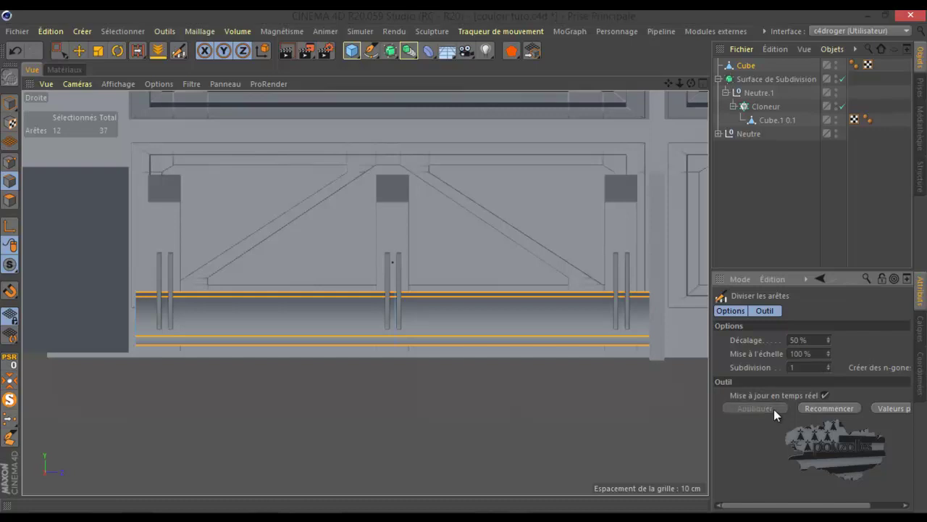
scroll(407, 302, "up", 2)
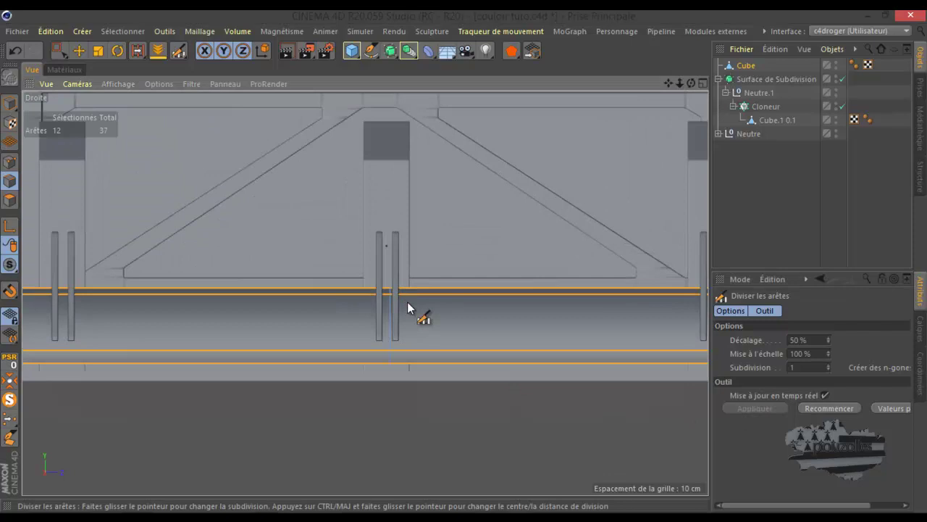
Set the central edge cut's offset to 50.4% so it falls midway between the middle post's two bars
scroll(407, 303, "down", 1)
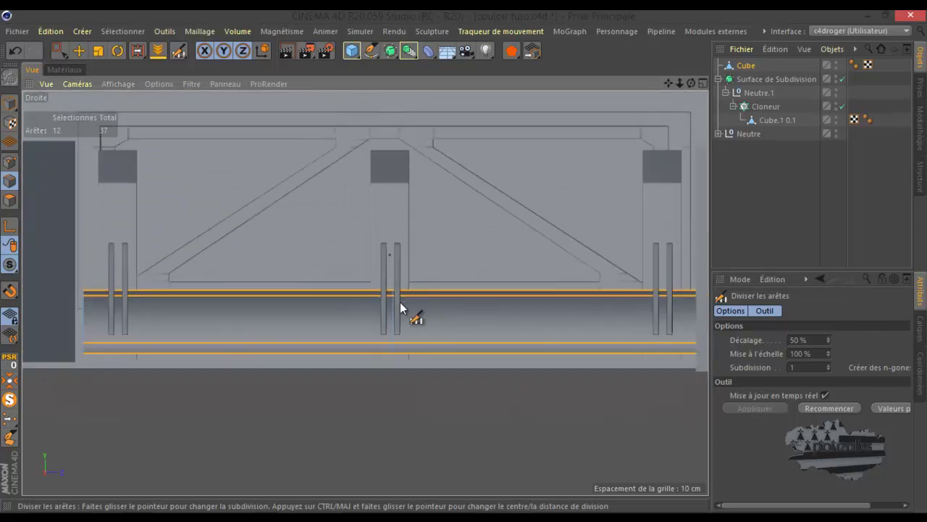
left_click(829, 341)
left_click(828, 337)
left_click(829, 338)
left_click(829, 343)
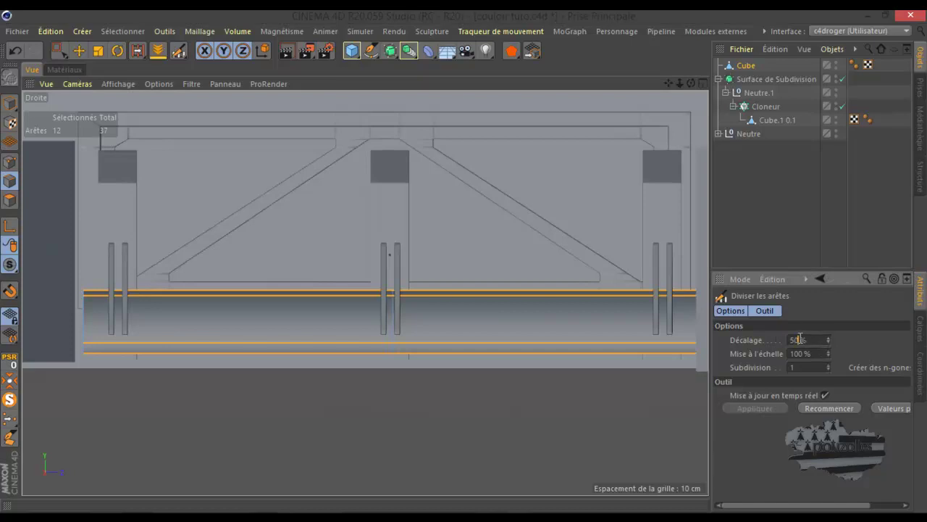
type("50,5")
key("Return")
scroll(384, 319, "up", 4)
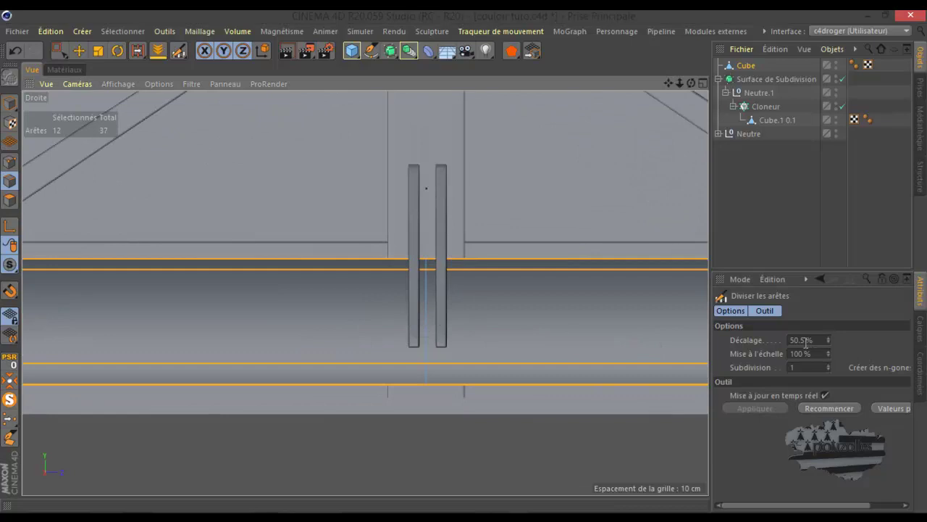
type("4")
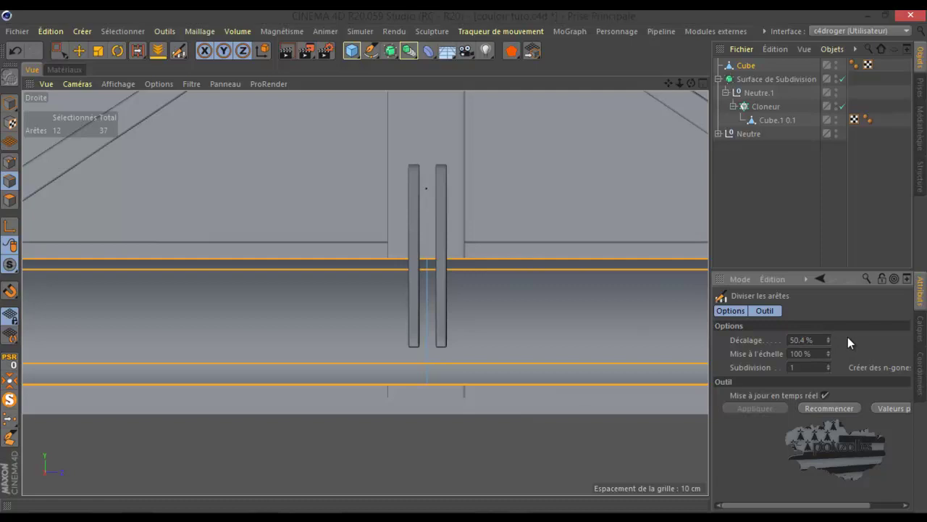
scroll(590, 341, "down", 3)
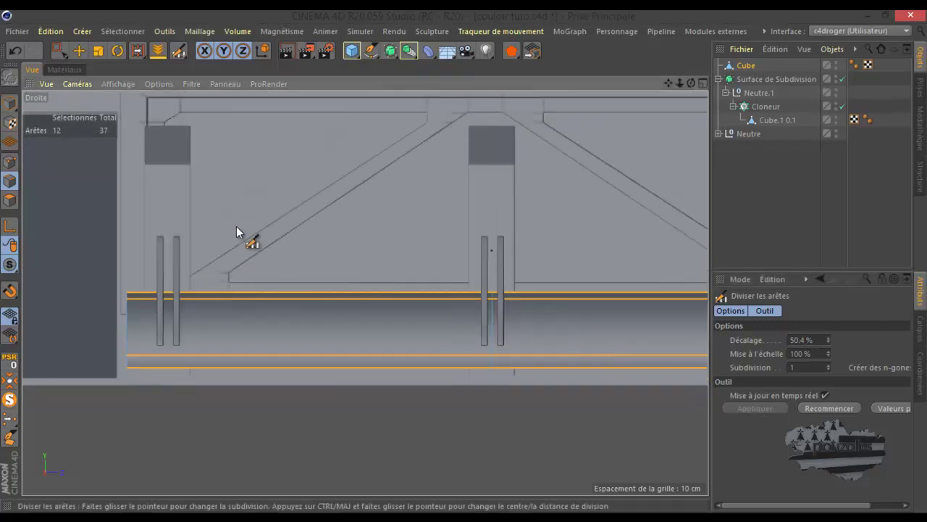
Ring-select the lengthwise edges of the panel's left half and divide them with the edge cut command
key("u")
key("b")
left_click(263, 292)
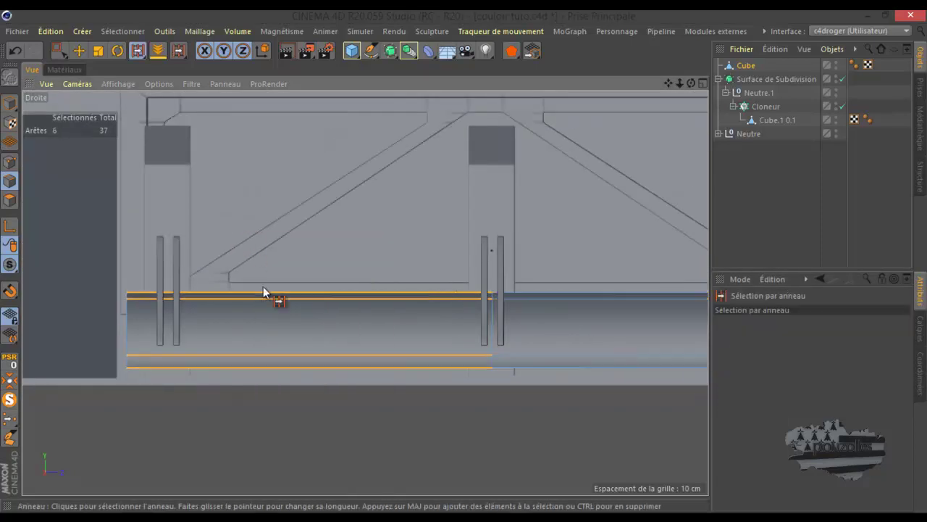
right_click(368, 196)
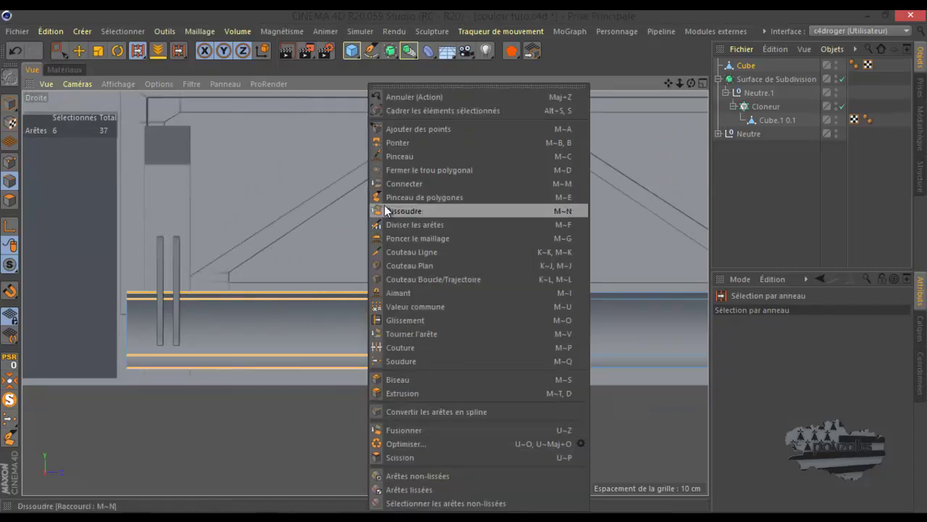
left_click(399, 225)
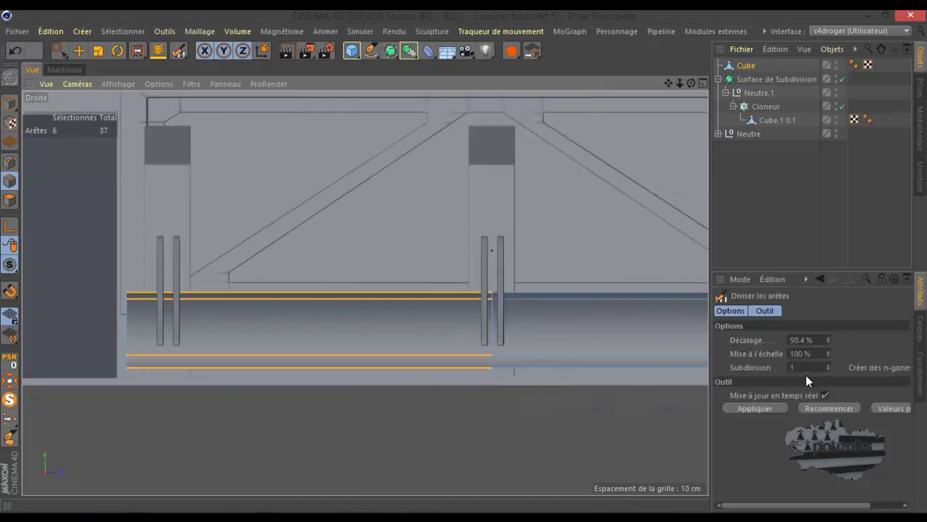
left_click(766, 408)
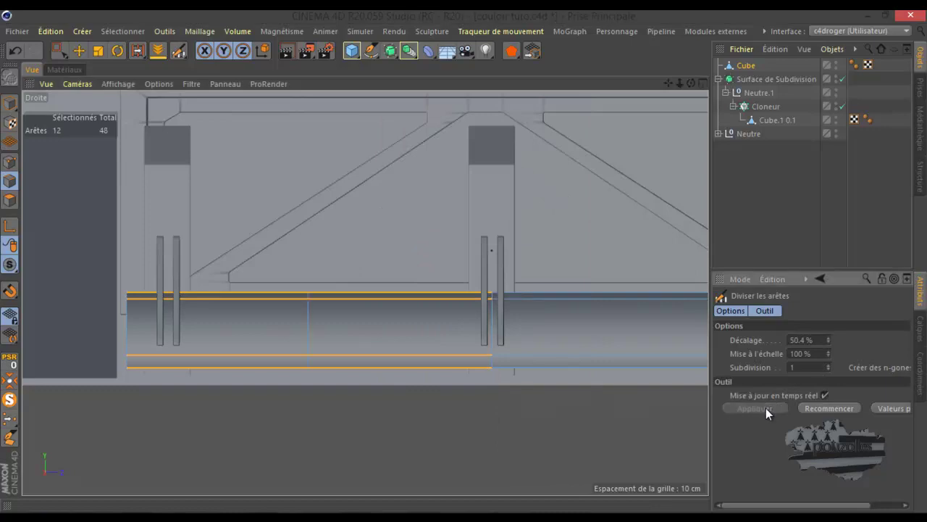
Adjust the left half's division to 2 subdivisions, 44.4% offset and 223% scale, placing the cuts beside the posts
left_click(829, 365)
left_click_drag(830, 351, 829, 340)
left_click(829, 337)
left_click_drag(829, 350, 828, 351)
left_click_drag(828, 356, 828, 356)
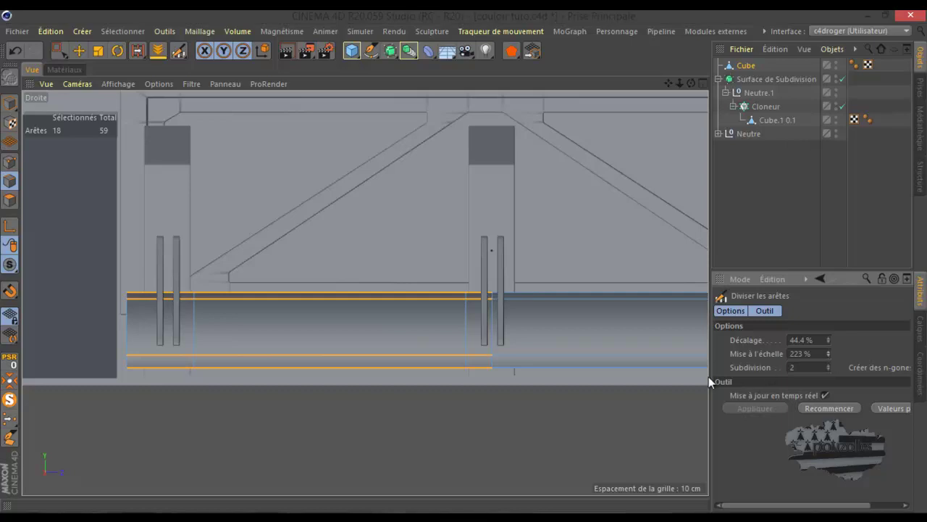
Ring-select the lengthwise edges of the left section between the posts and start the edge cut command on them
key("u")
key("b")
left_click(442, 346)
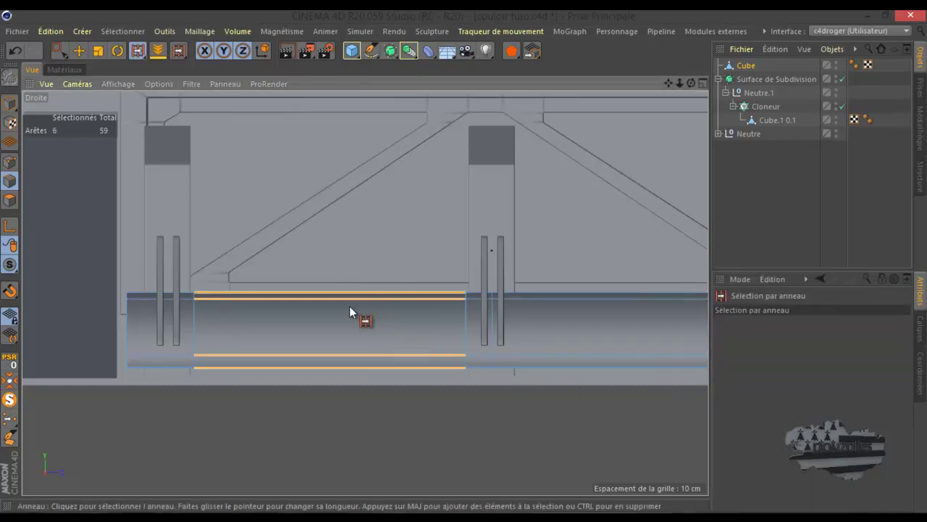
right_click(349, 306)
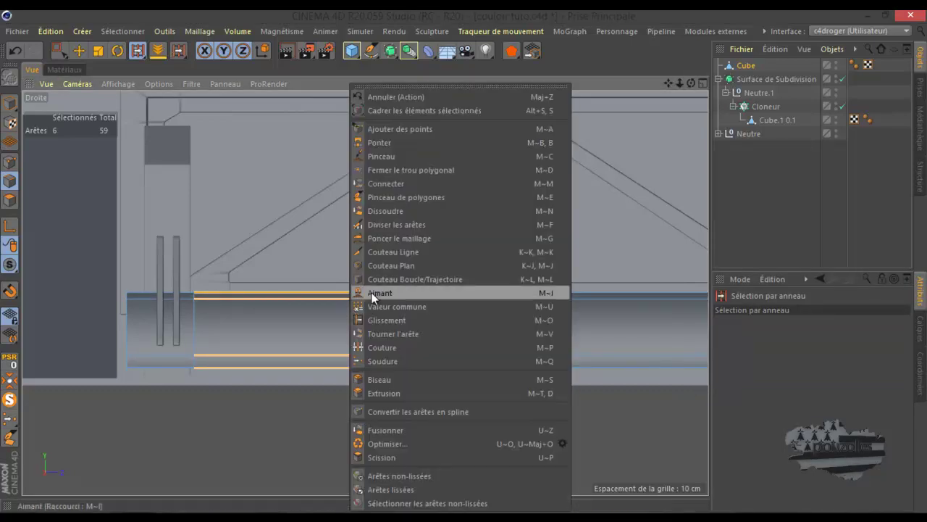
left_click(398, 226)
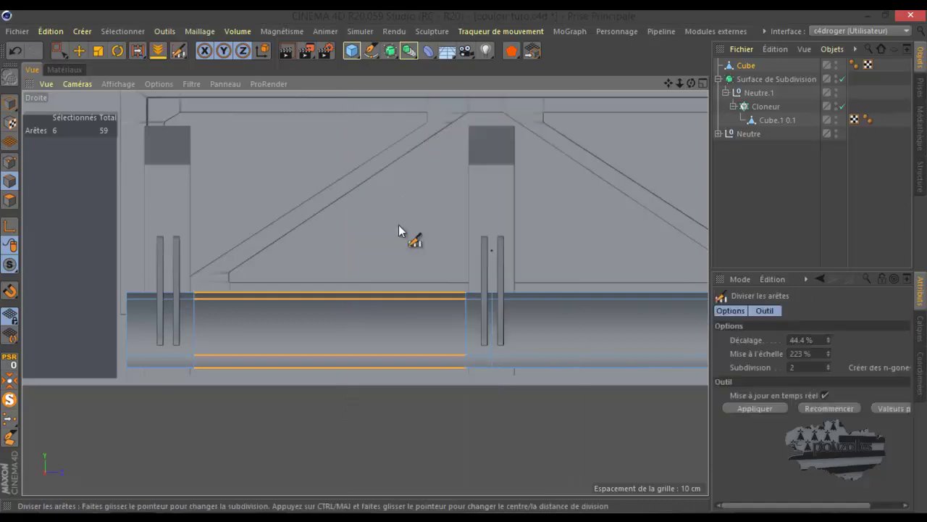
Try dividing the left section's selected edges with 4 subdivisions, 44.4% offset and 162% scale, and undo the cut
left_click(769, 408)
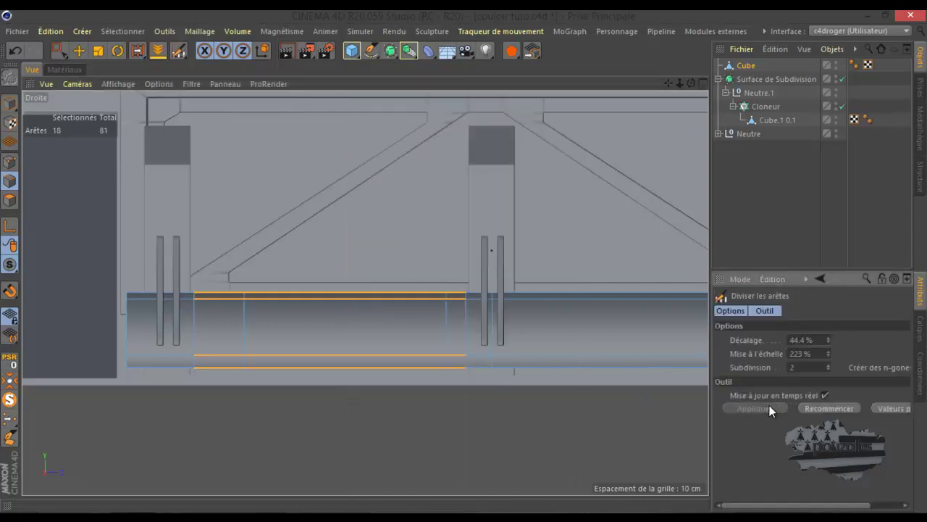
left_click(829, 365)
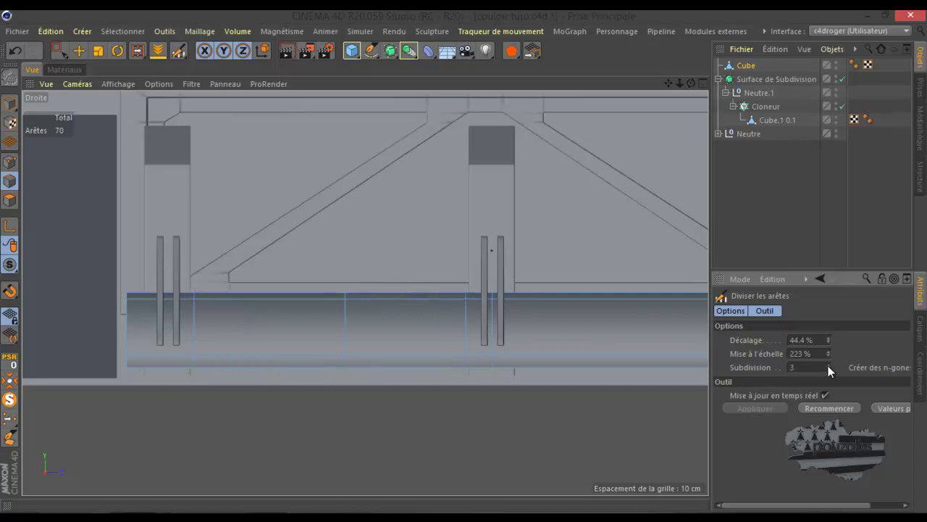
left_click(828, 366)
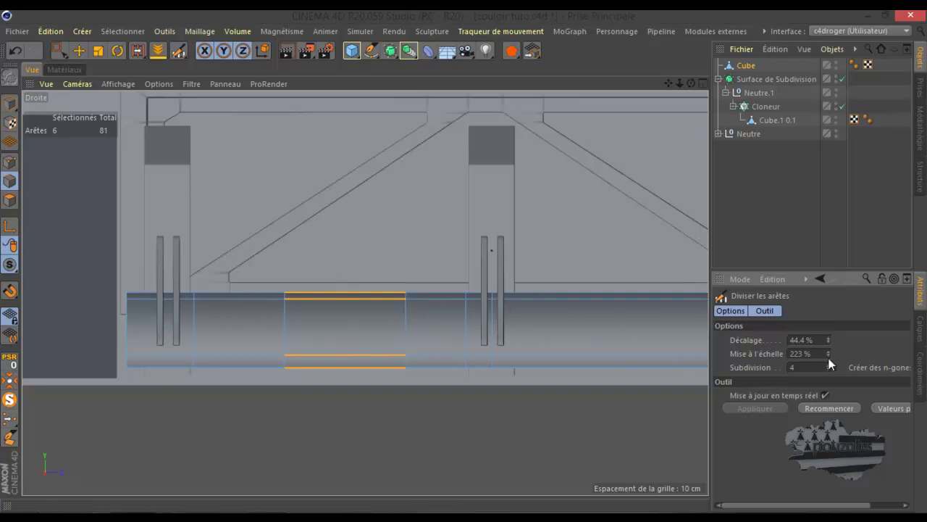
left_click_drag(828, 356, 828, 356)
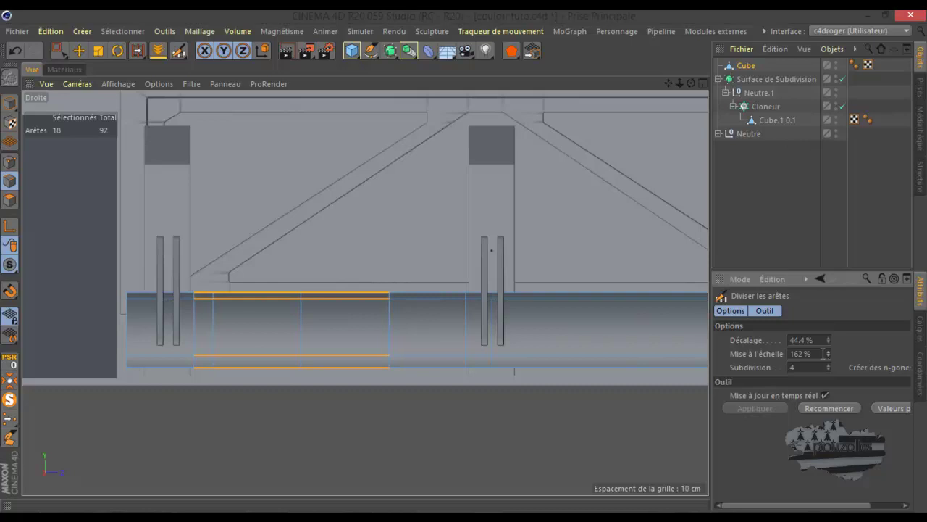
left_click(15, 53)
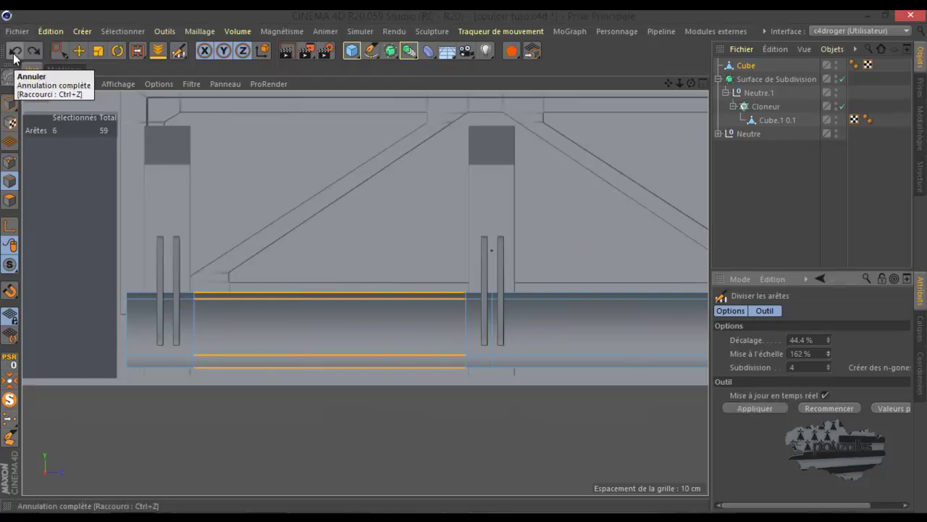
Divide the left section's selected edges using 2 subdivisions, 50% offset and 130% scale
left_click(774, 409)
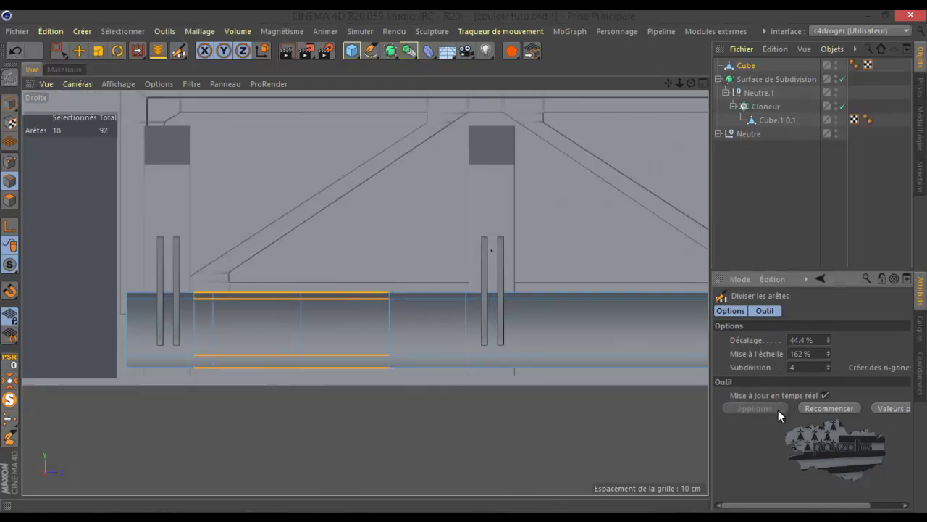
left_click(807, 340)
type("50")
key("Return")
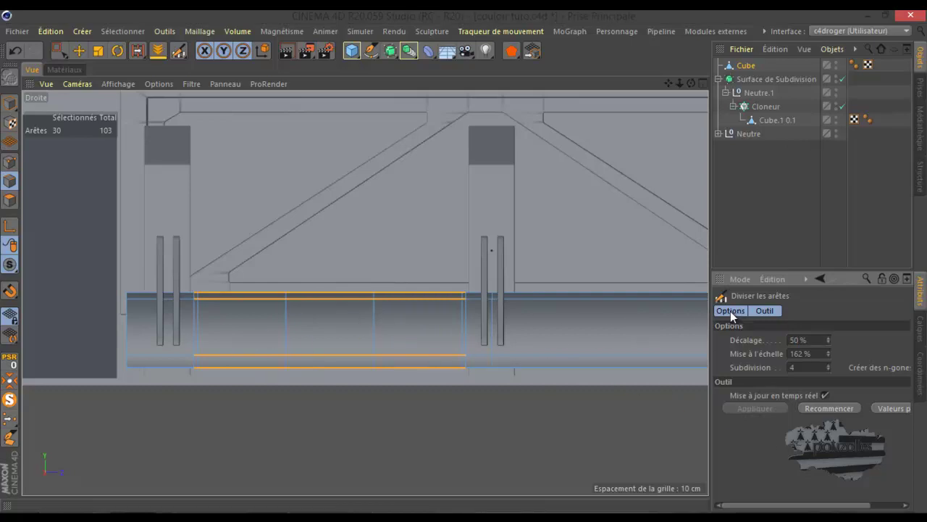
left_click(828, 370)
left_click(828, 369)
left_click_drag(826, 356, 828, 357)
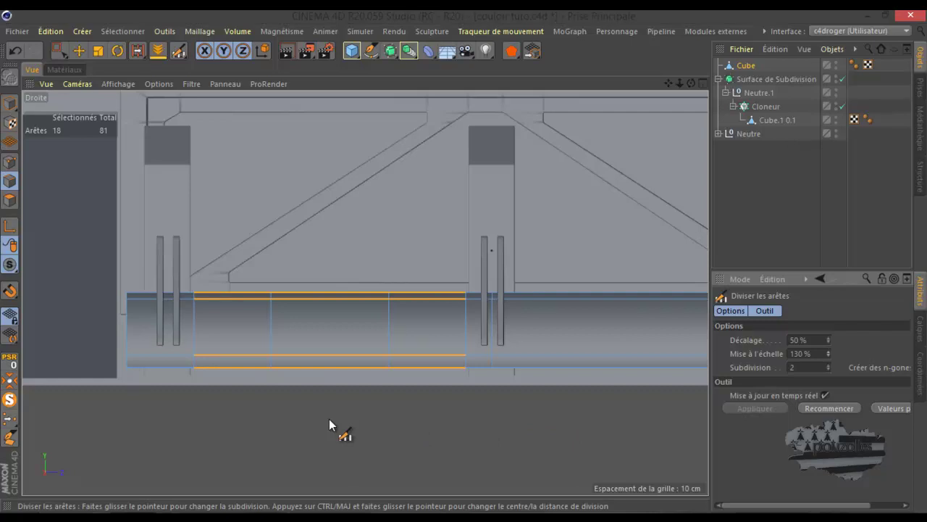
Ring-select the lengthwise edges of the panel's right half and divide them using the edge cut's default values
key("u")
key("b")
left_click(666, 321)
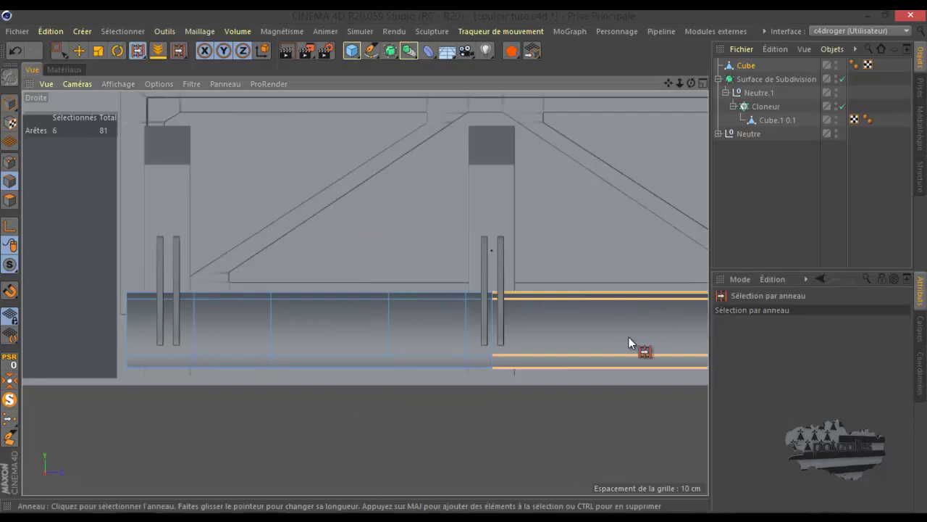
scroll(234, 474, "down", 2)
scroll(617, 436, "up", 2)
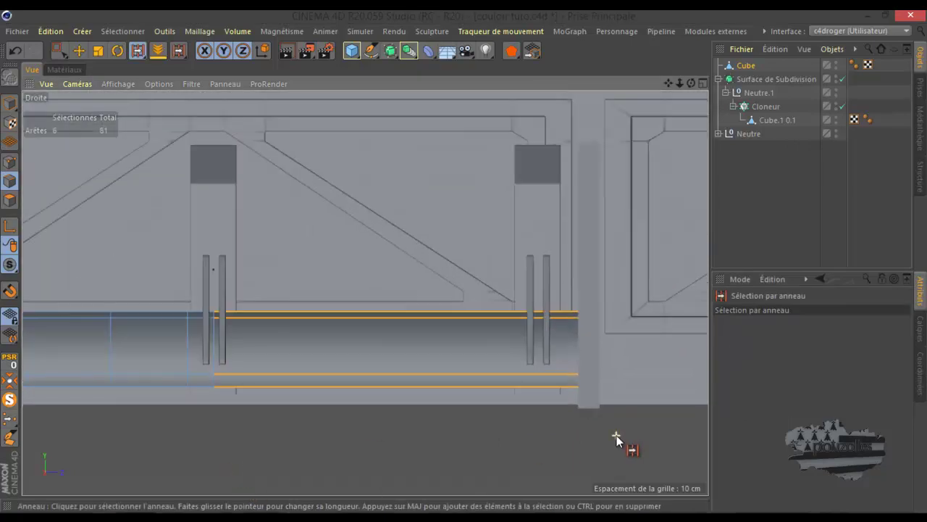
key("m")
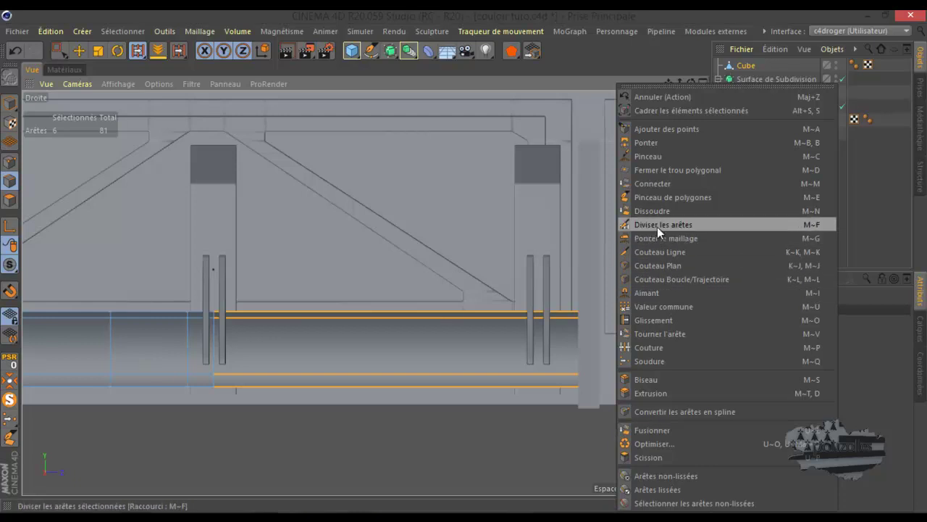
left_click(658, 225)
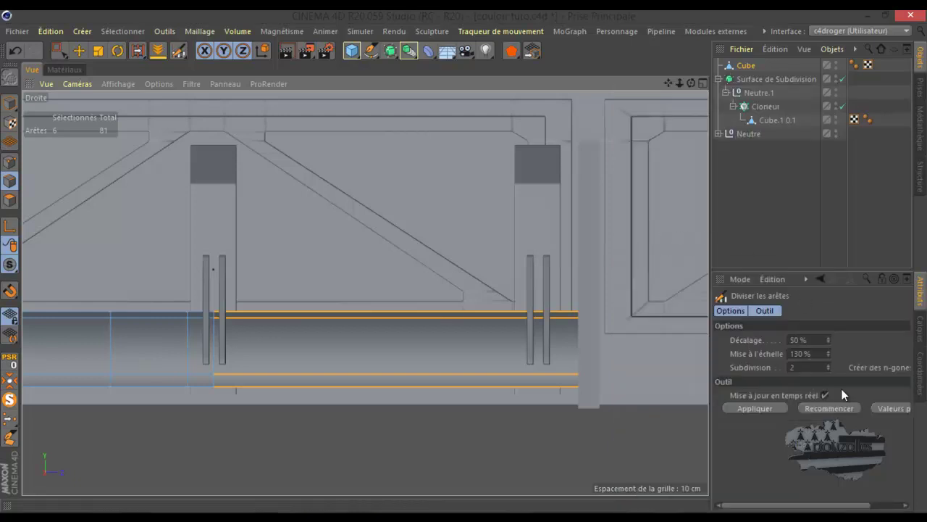
left_click(890, 408)
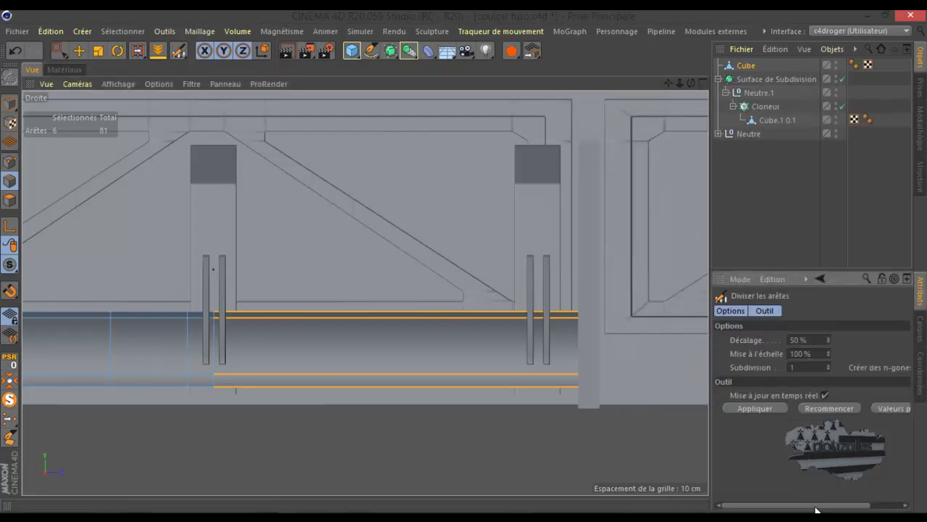
left_click_drag(815, 506, 849, 506)
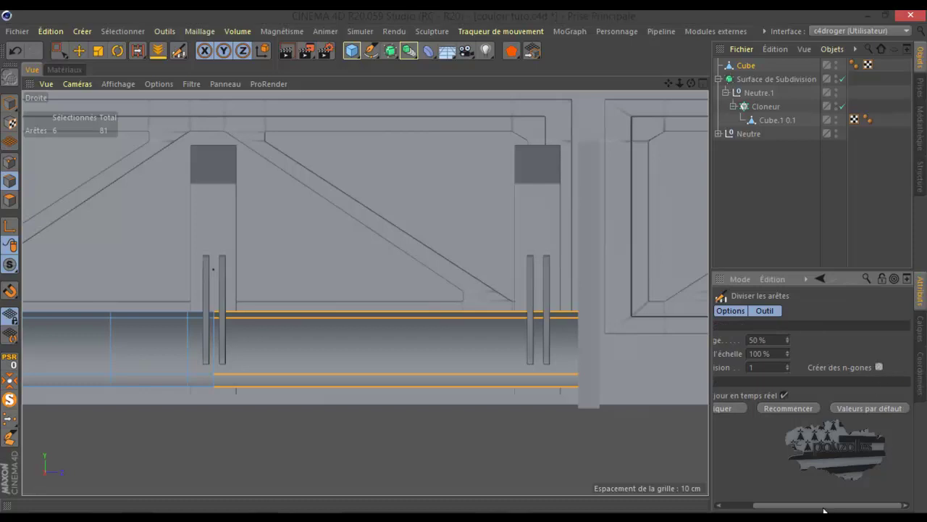
left_click_drag(790, 505, 757, 505)
left_click(756, 407)
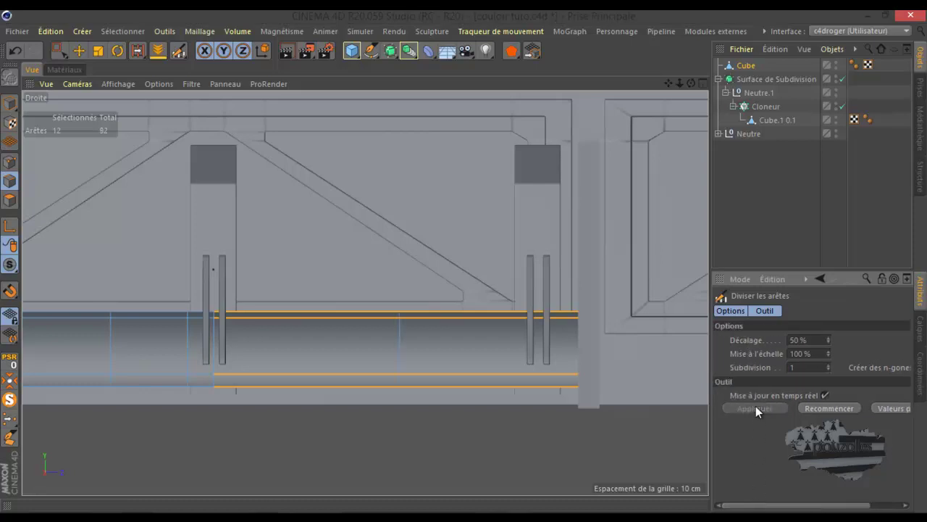
Adjust the right half's division to 2 subdivisions, 56% offset and 215% scale, placing the cuts beside the posts
left_click(828, 364)
left_click_drag(829, 350, 829, 350)
left_click_drag(829, 342, 829, 352)
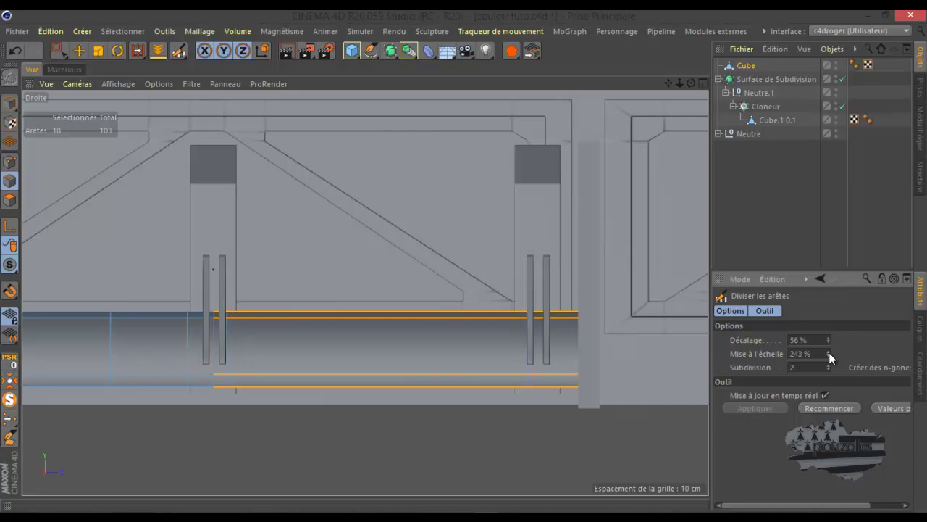
left_click_drag(829, 356, 829, 356)
Ring-select the lengthwise edges of the right section between the posts and divide them with 2 subdivisions
key("u")
key("b")
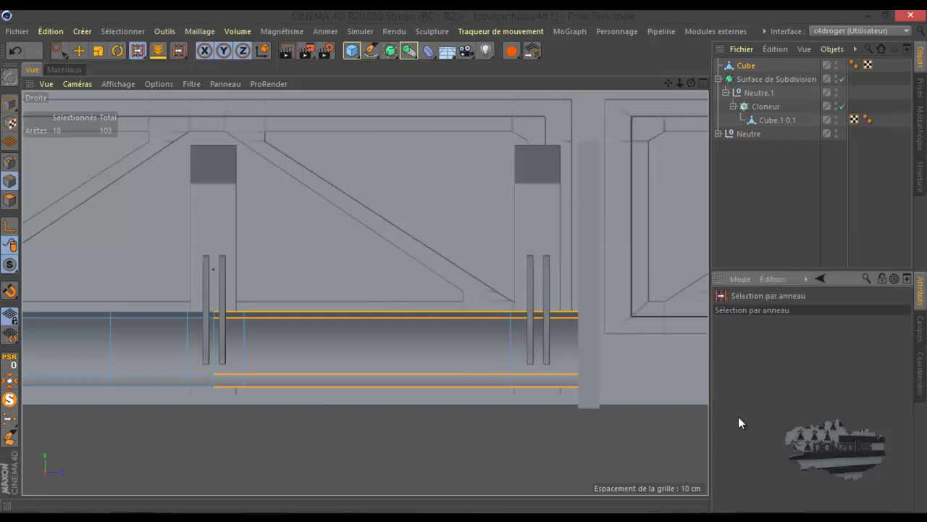
left_click(362, 312)
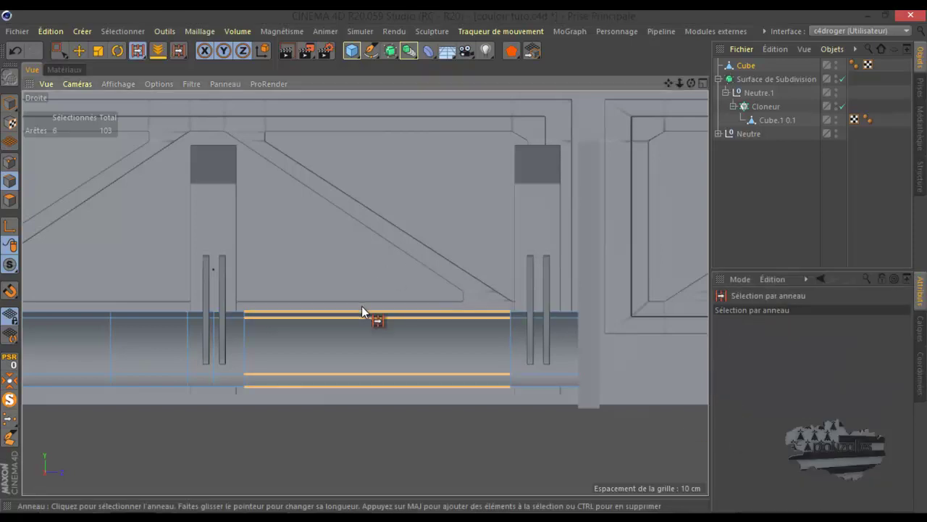
right_click(657, 326)
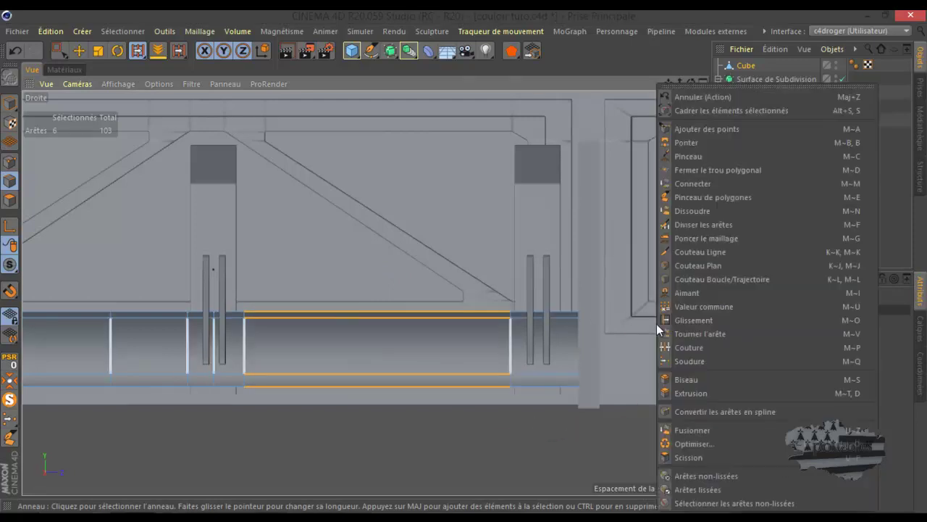
left_click(704, 224)
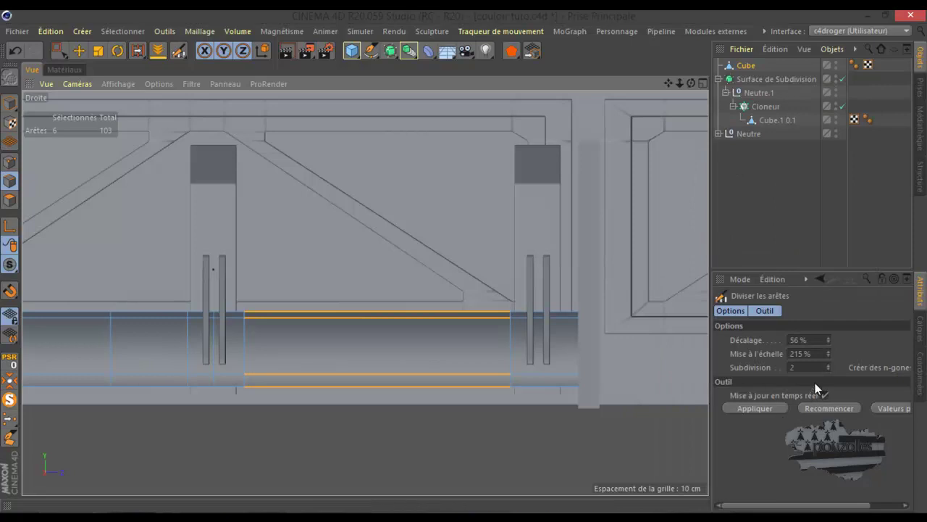
left_click(764, 408)
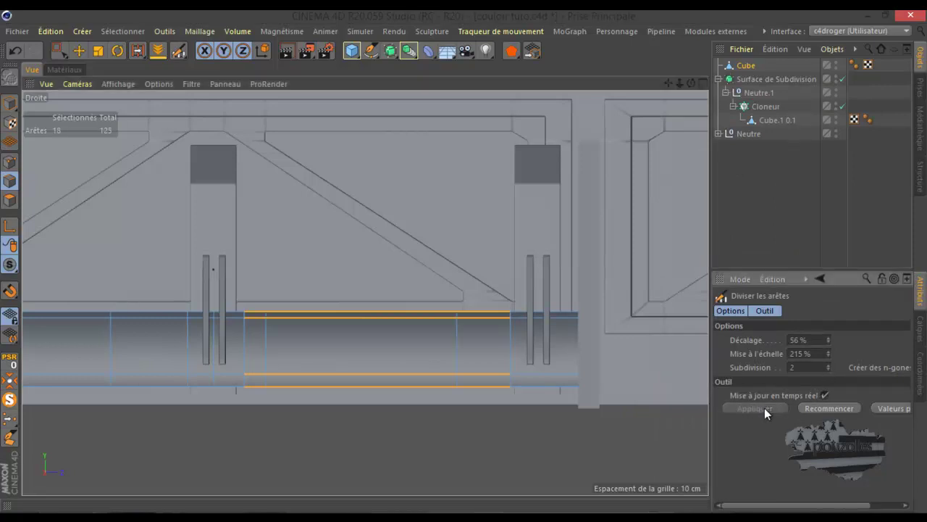
Set the right section's division offset to 50%, reduce its scale to bring both cuts closer to the section's middle, and switch to the Move tool
double_click(813, 342)
type("0")
double_click(800, 339)
type("50")
left_click_drag(828, 355, 830, 360)
left_click(79, 50)
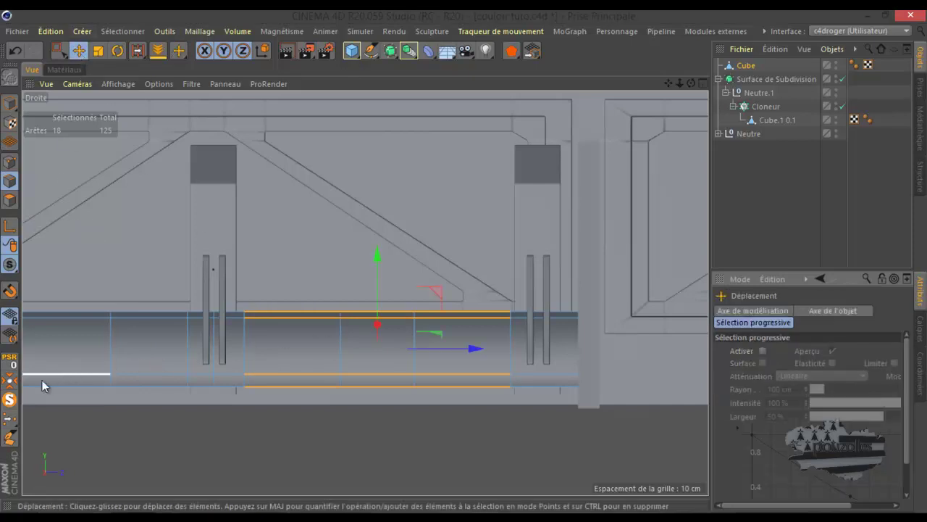
Isolate the slanted panel in solo mode and show it in the enlarged perspective view
left_click(10, 400)
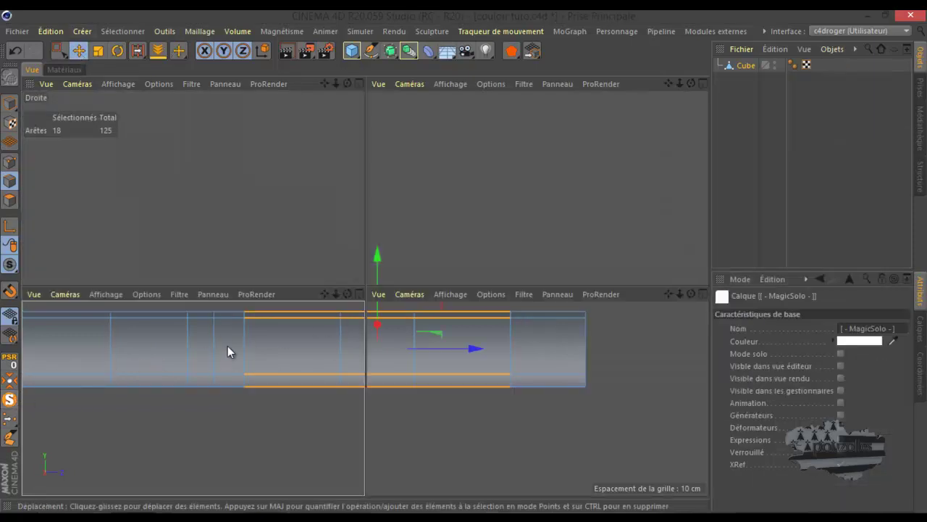
middle_click(227, 346)
middle_click(254, 254)
scroll(248, 244, "down", 2)
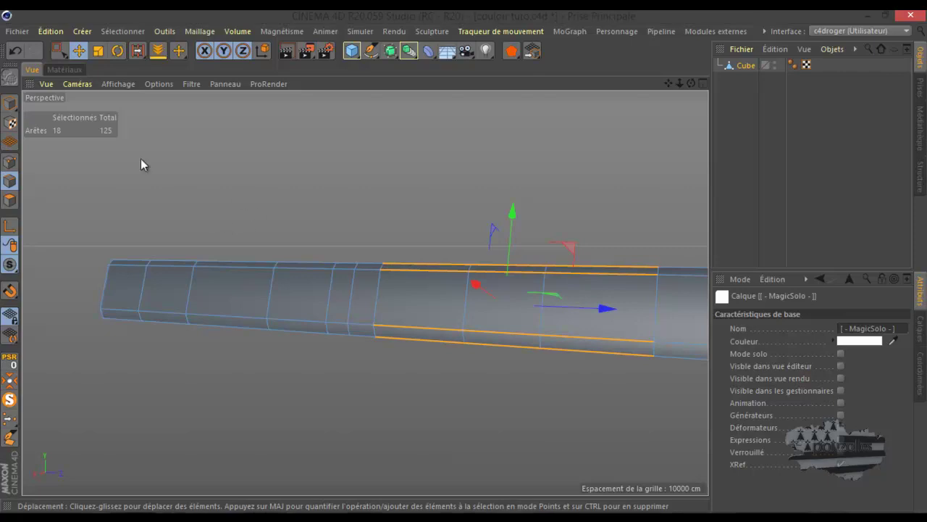
Select the front faces of both sections between the posts, leaving out the right section's middle face
left_click(10, 200)
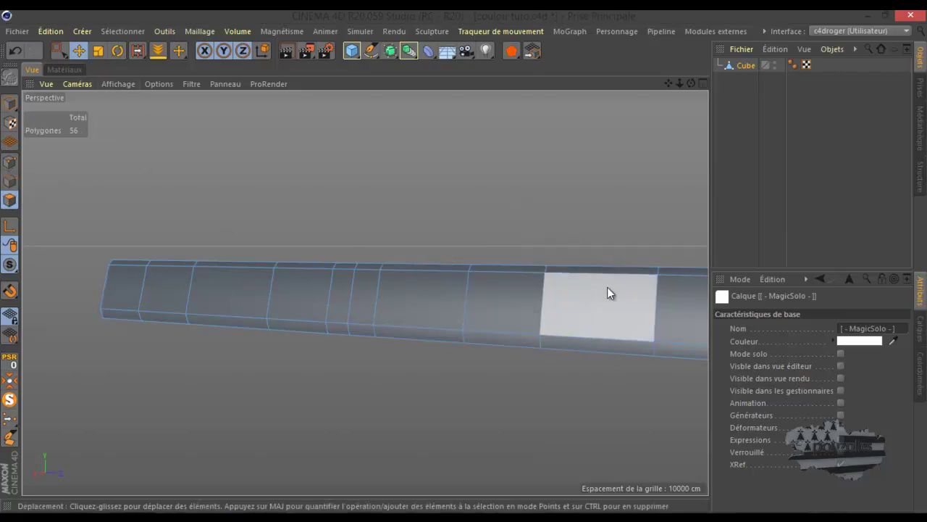
left_click_drag(176, 300, 593, 293)
scroll(383, 286, "down", 2)
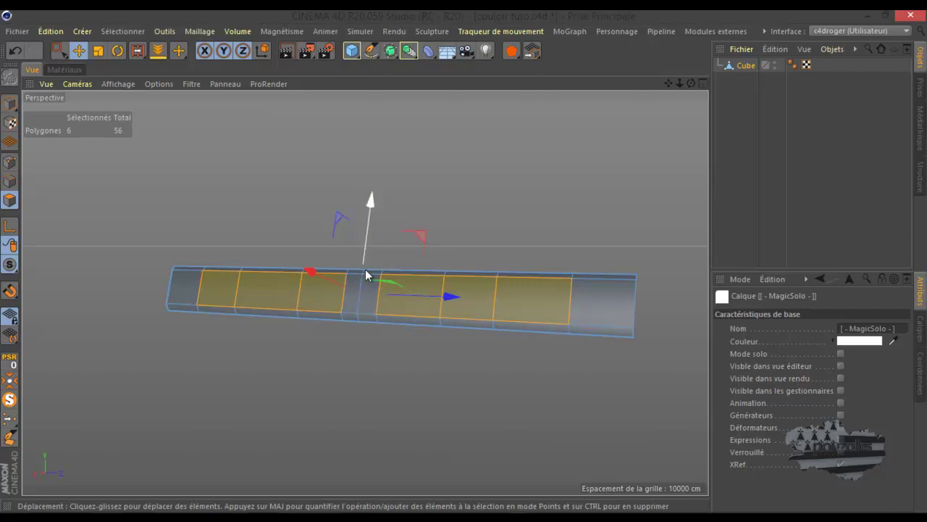
scroll(367, 267, "up", 3)
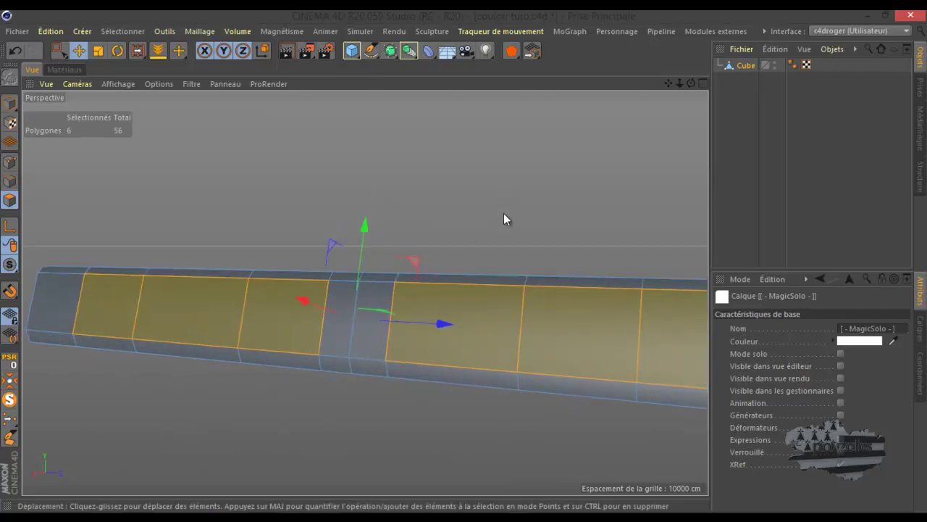
left_click(565, 337, "ctrl")
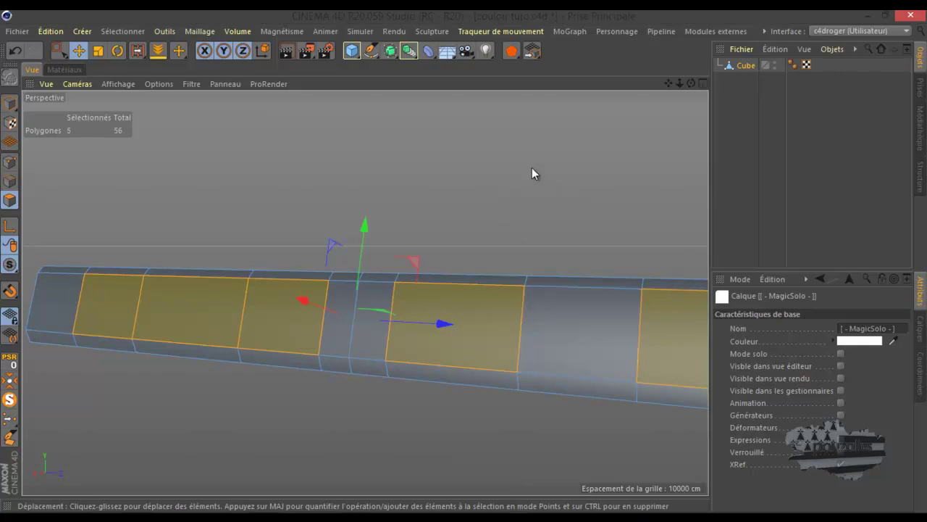
Try an inner extrusion of 3.5 cm on the selected faces, individually and with groups preserved, and undo it
right_click(532, 169)
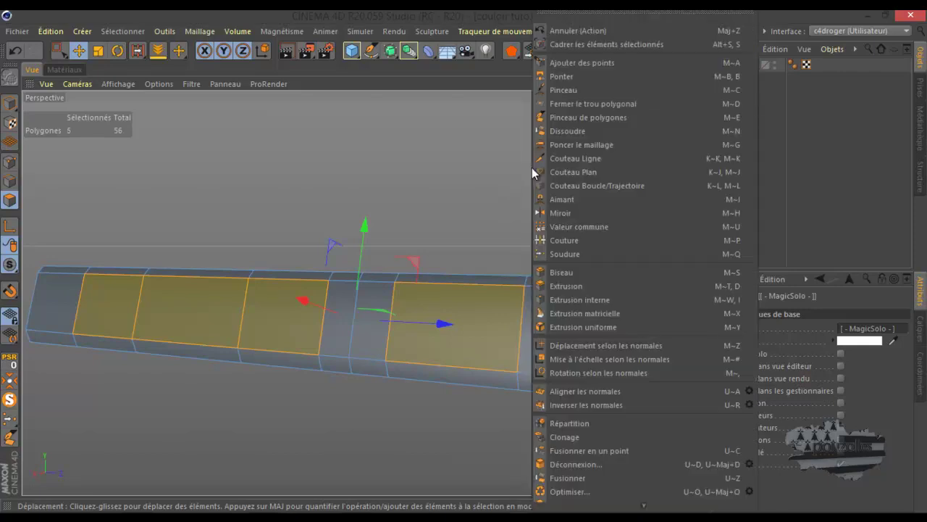
left_click(572, 299)
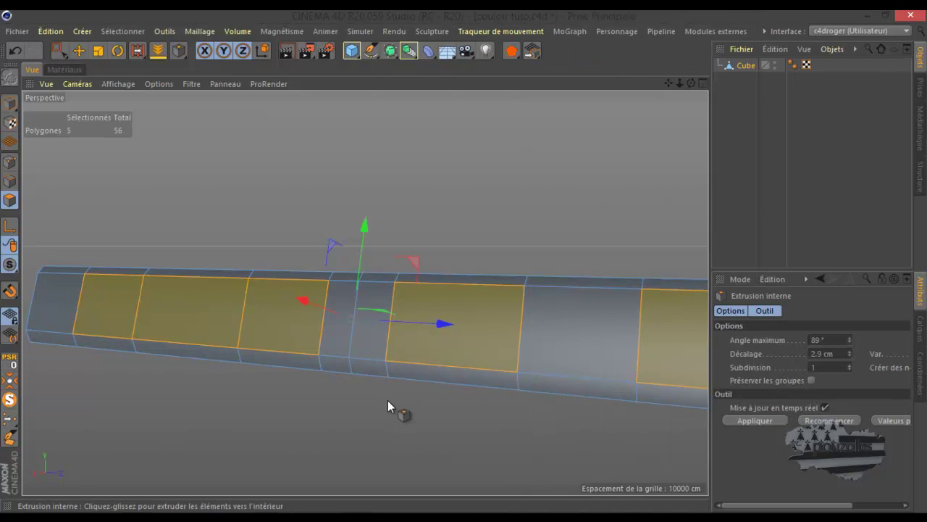
left_click_drag(387, 400, 463, 261)
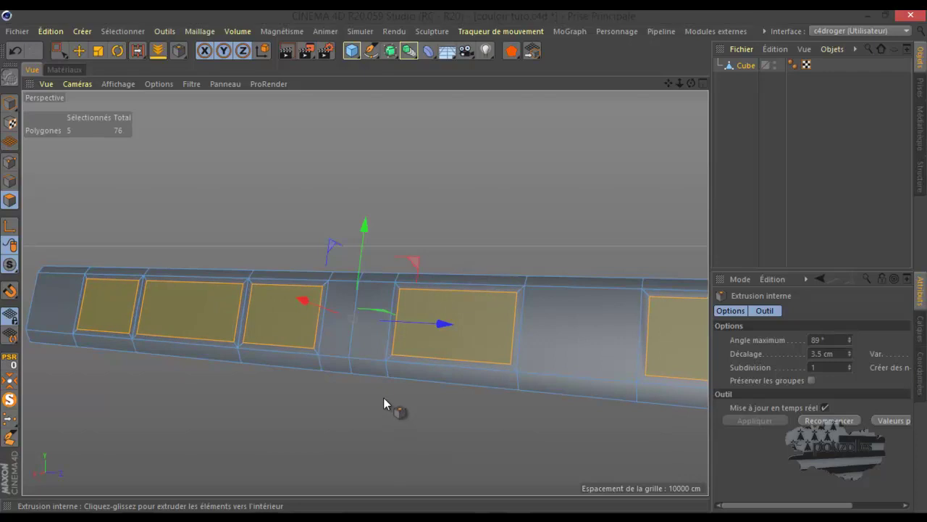
left_click(563, 322)
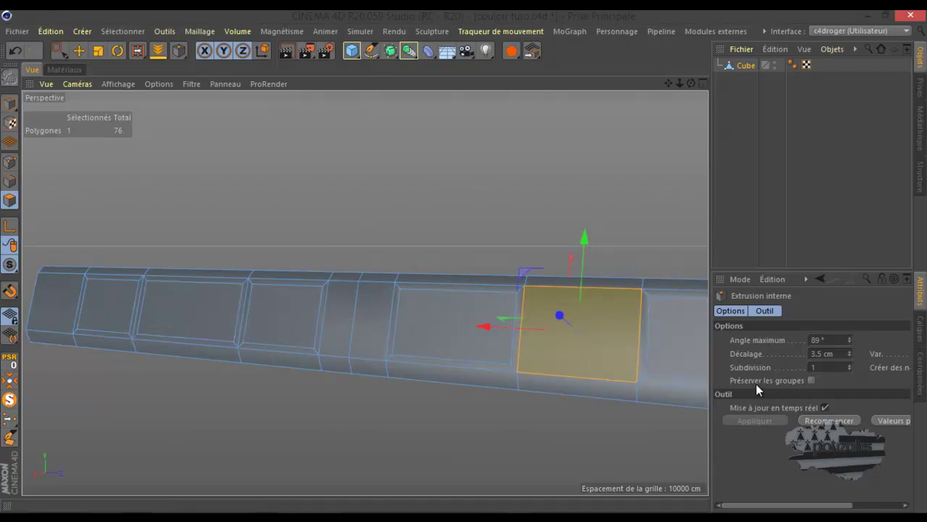
left_click(811, 379)
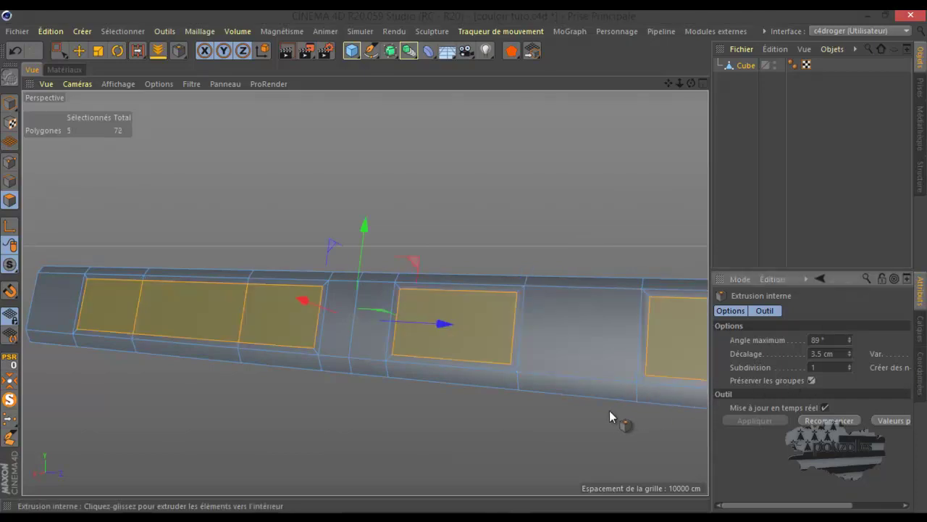
left_click(15, 52)
Turn off group preservation for the inner extrusion and select only the right section's middle front face
left_click(597, 325)
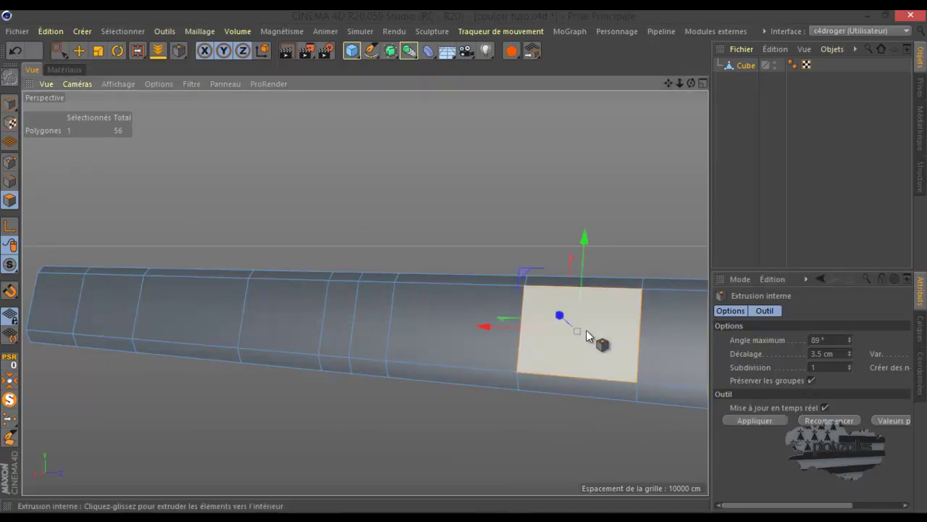
left_click(811, 381)
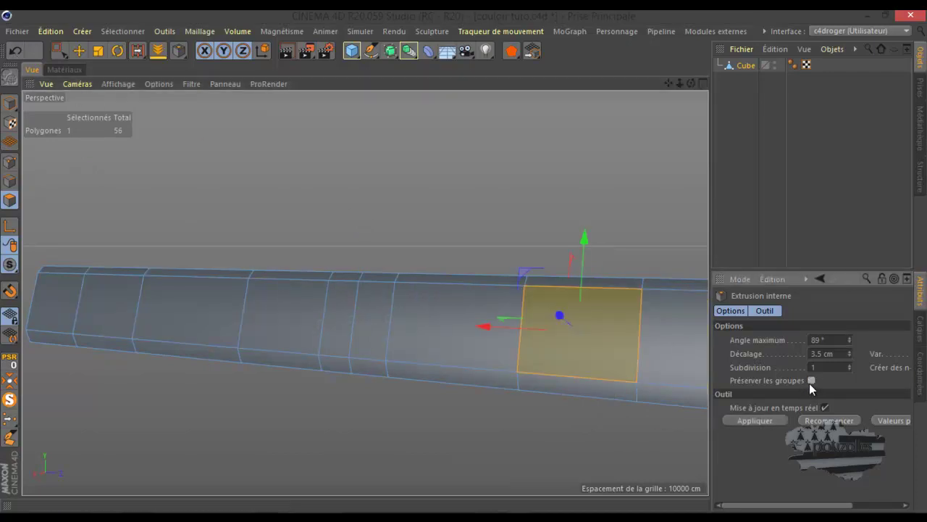
scroll(637, 369, "up", 4)
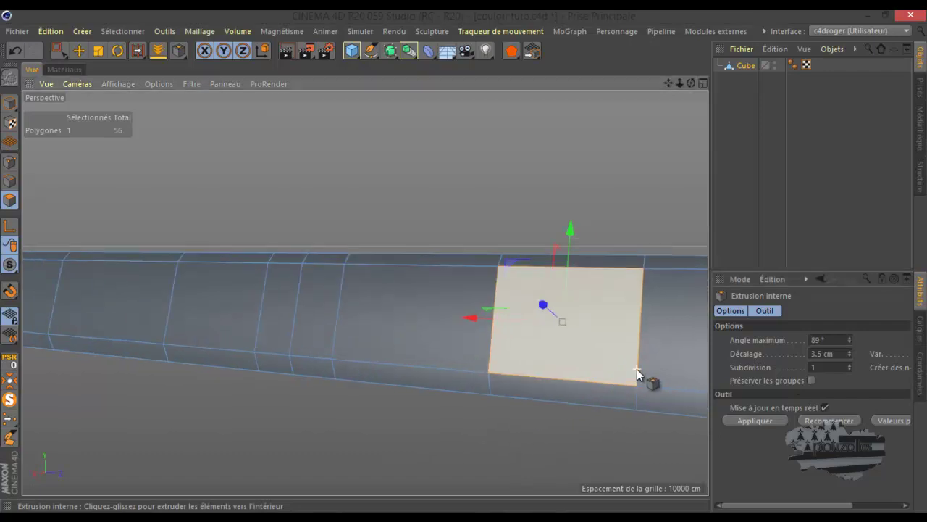
left_click(491, 157)
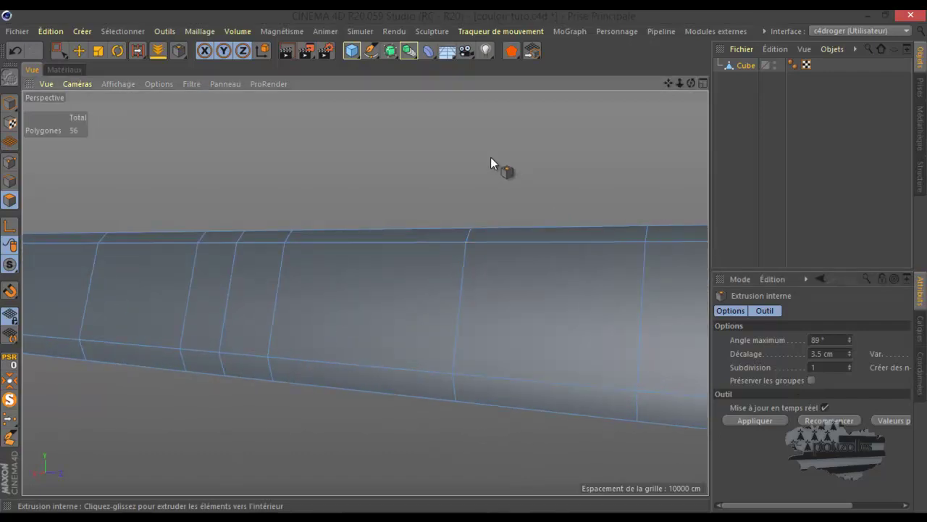
left_click(500, 293)
scroll(299, 321, "down", 2)
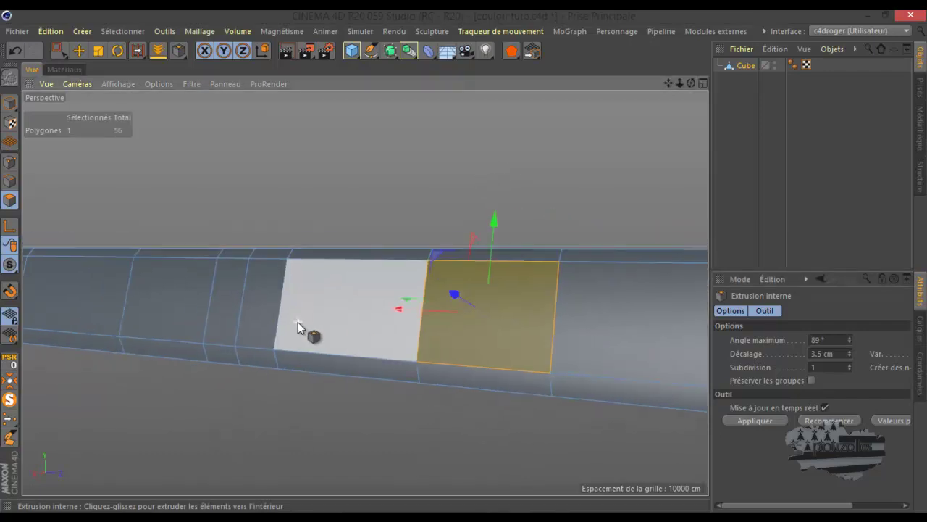
Ring-select the upright edges across the panel's front face and divide them with 2 subdivisions at 50% offset
left_click(11, 180)
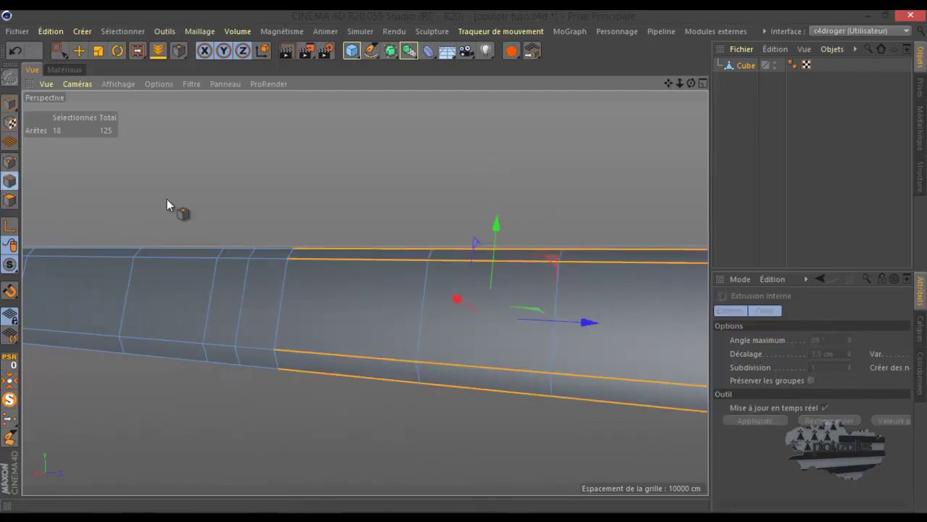
right_click(216, 207)
left_click(271, 246)
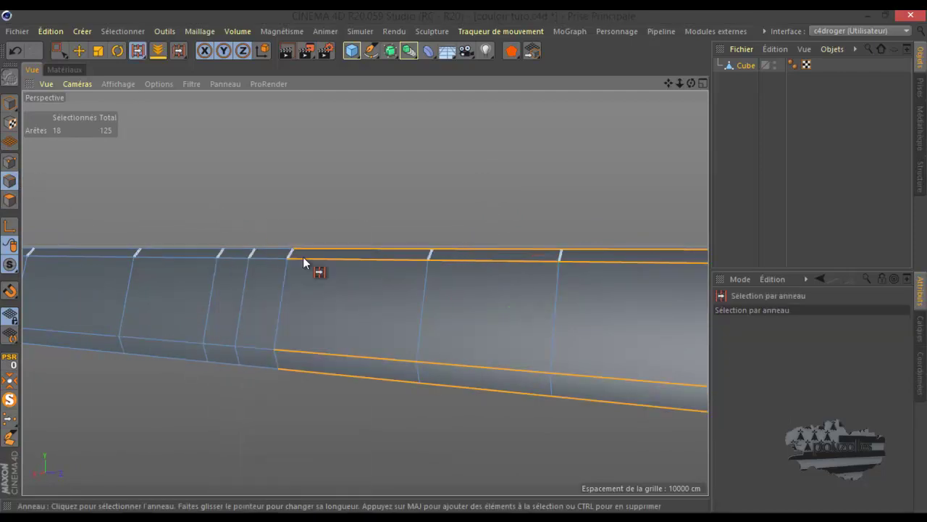
left_click(416, 302)
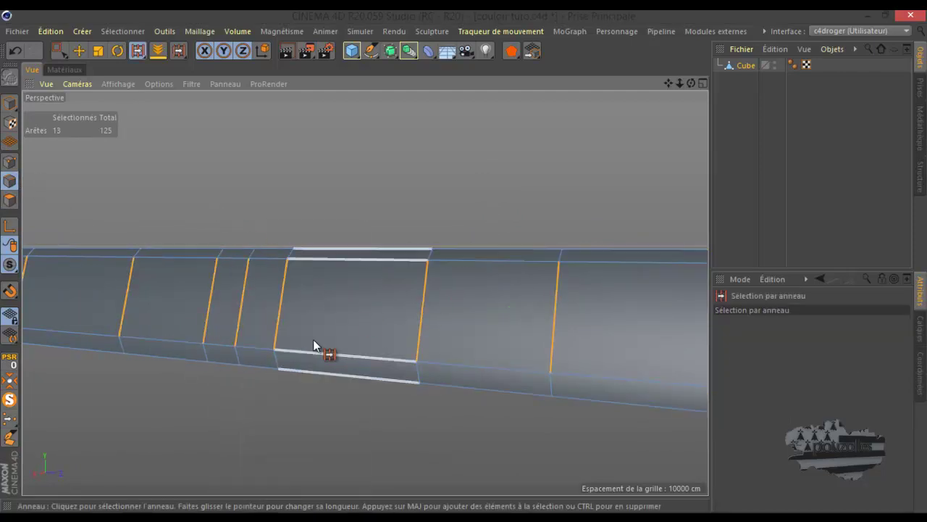
right_click(296, 414)
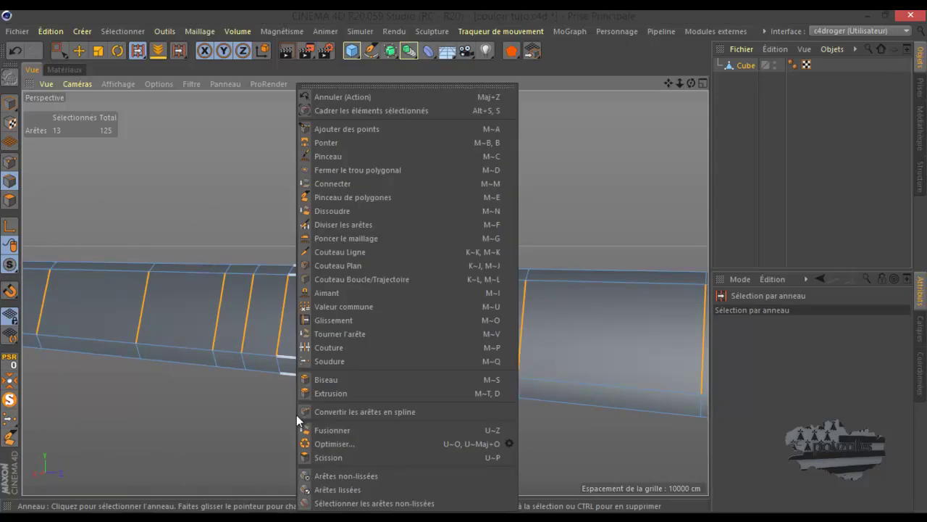
left_click(344, 229)
left_click(753, 408)
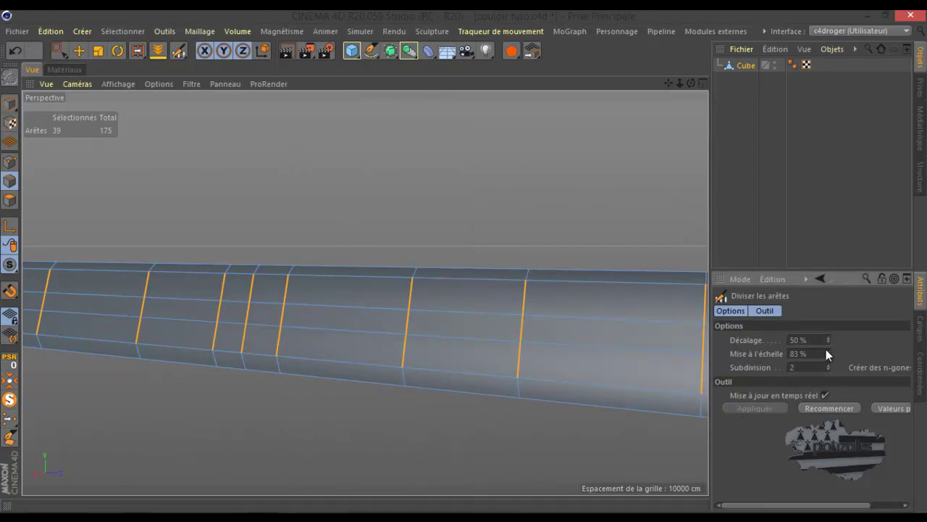
Set the division scale to 100% so the two lengthwise cuts split the front face into equal rows
left_click_drag(829, 353, 829, 354)
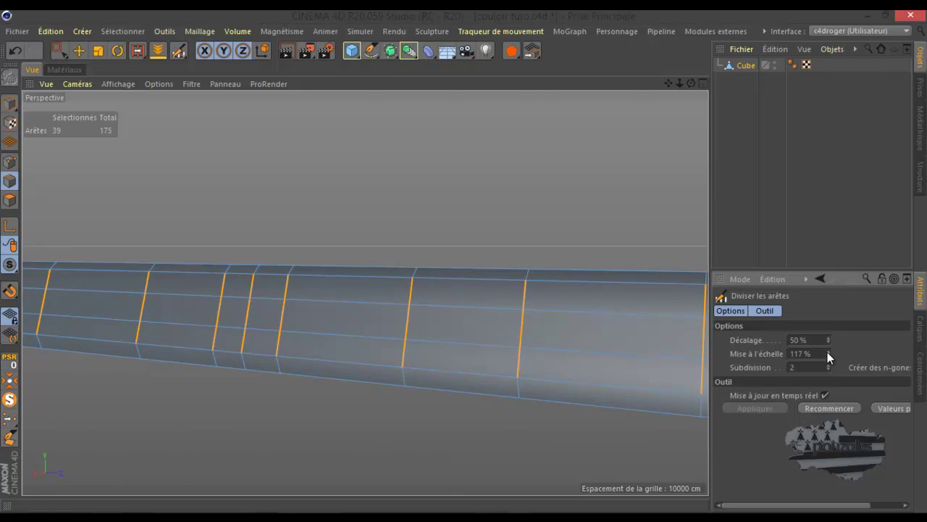
scroll(519, 334, "up", 3)
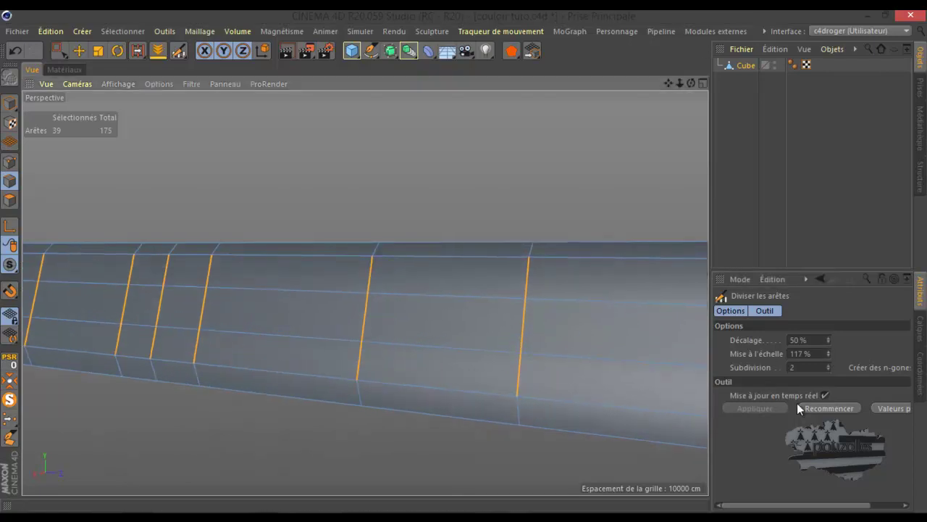
left_click(810, 353)
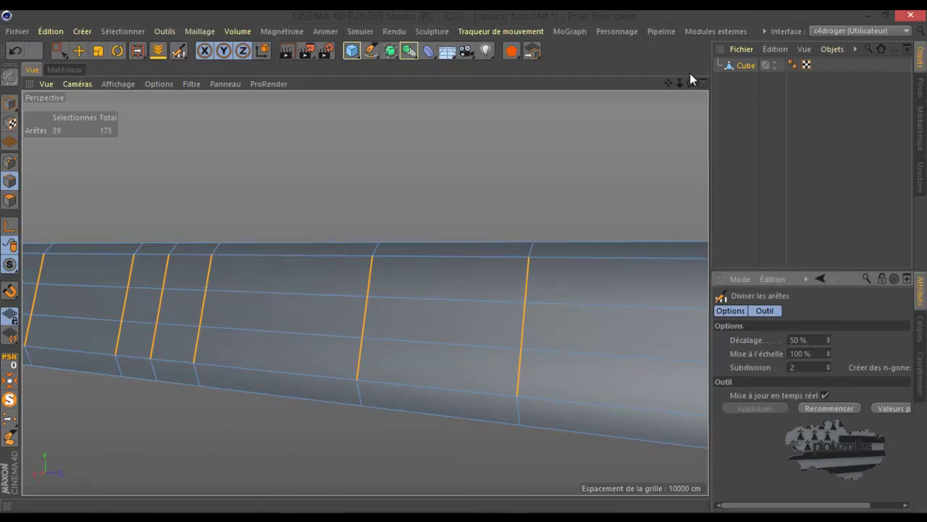
left_click_drag(692, 83, 567, 166)
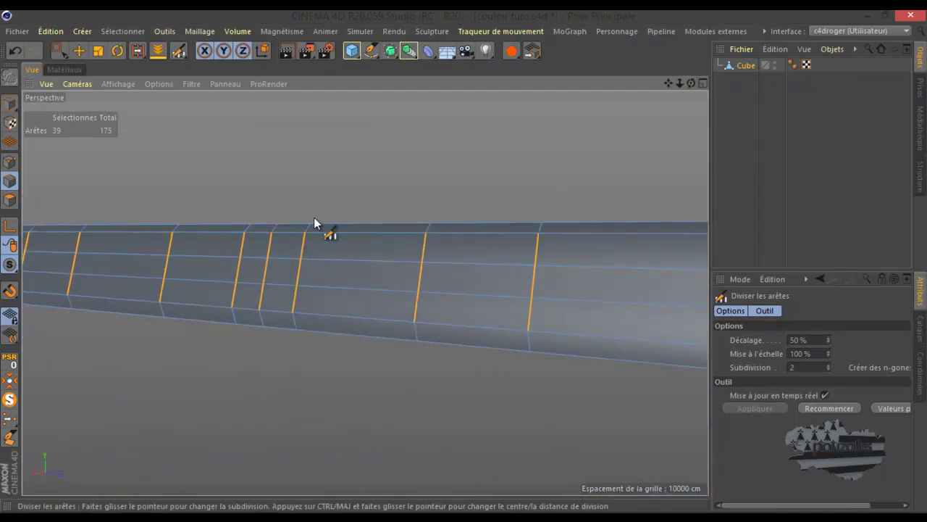
Select all three rows of front faces in the left section and in the right section's two outer columns with the selection brush
left_click(10, 200)
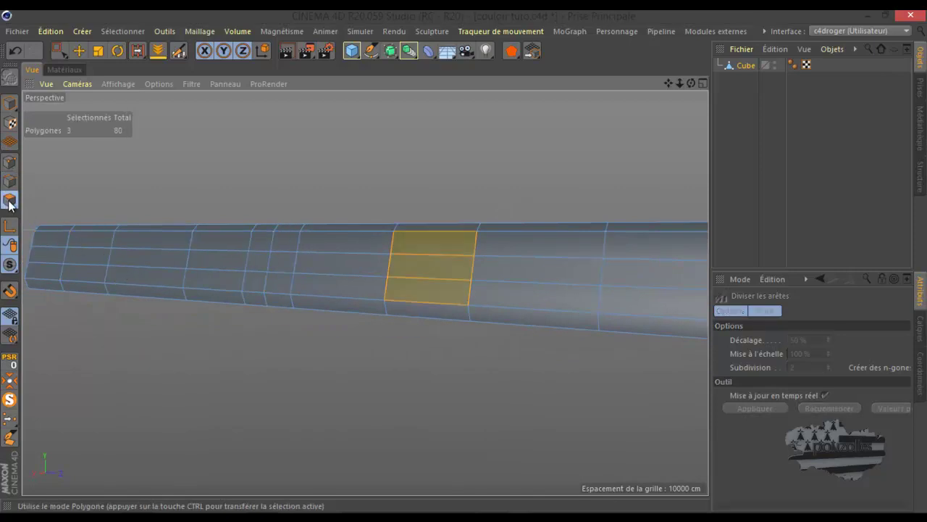
left_click_drag(156, 212, 253, 205, "alt")
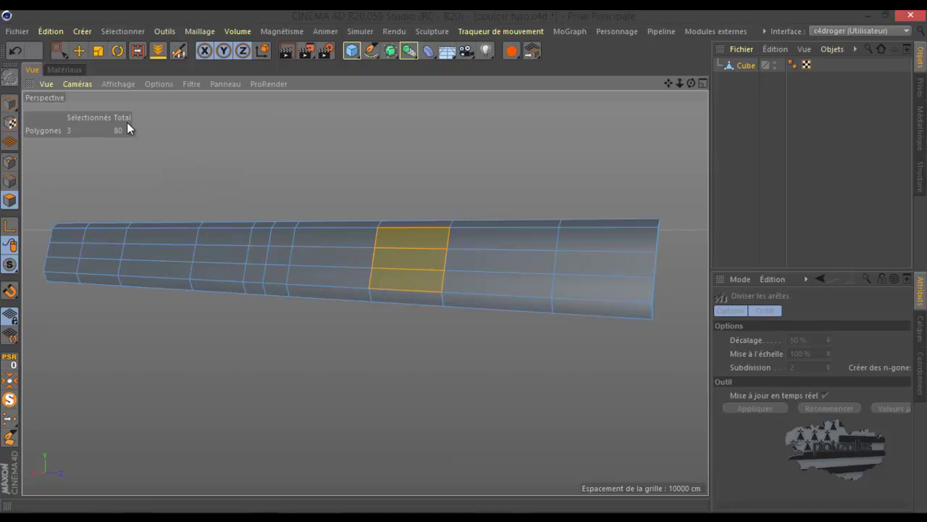
left_click_drag(60, 50, 108, 68)
left_click(99, 249)
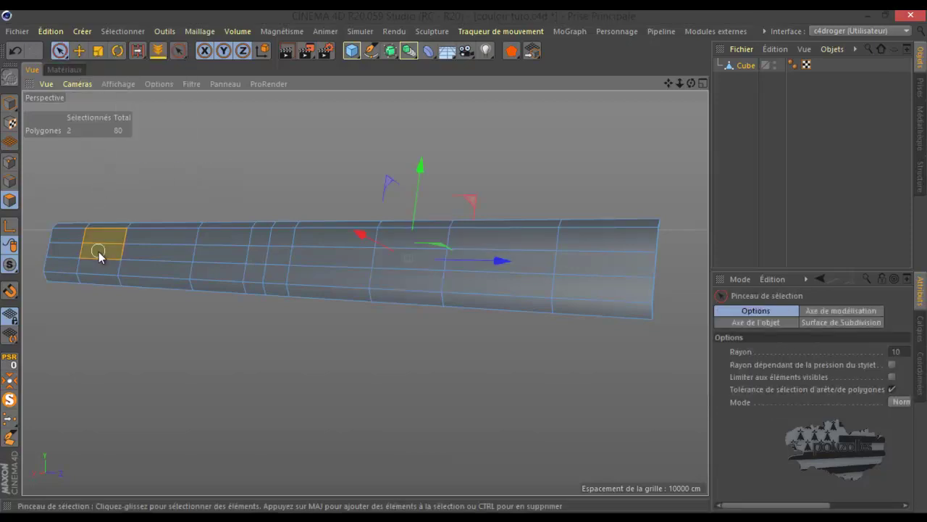
left_click(172, 247, "shift")
left_click(227, 260, "shift")
left_click(333, 257, "shift")
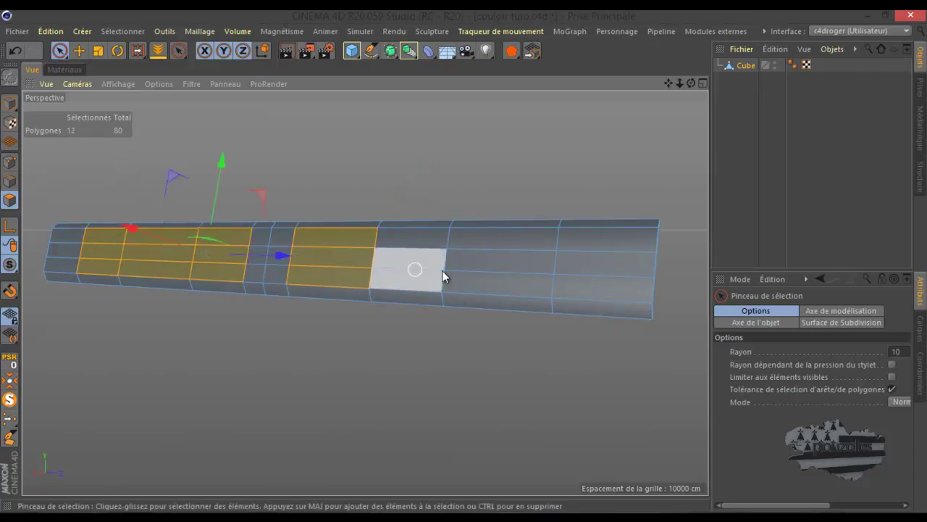
left_click(519, 261, "shift")
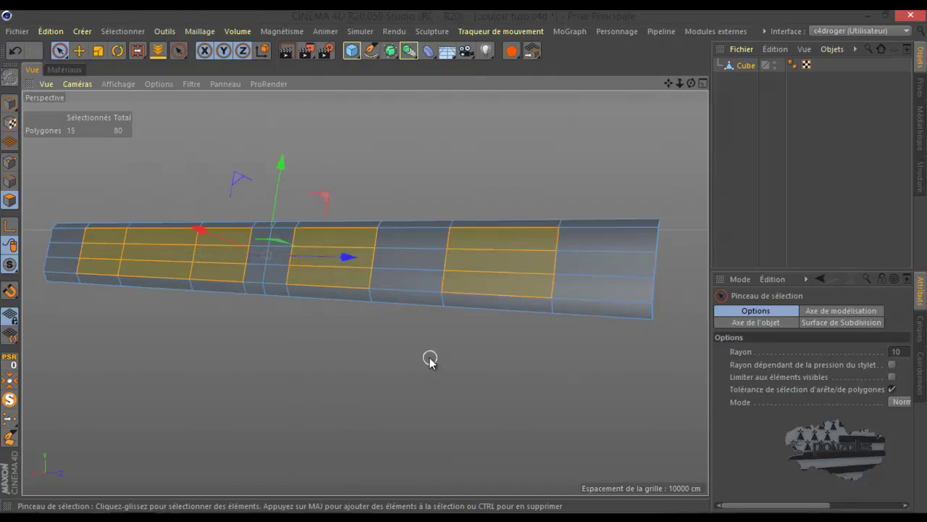
Extrude the selected faces inward by 1.6 cm with groups preserved
right_click(421, 330)
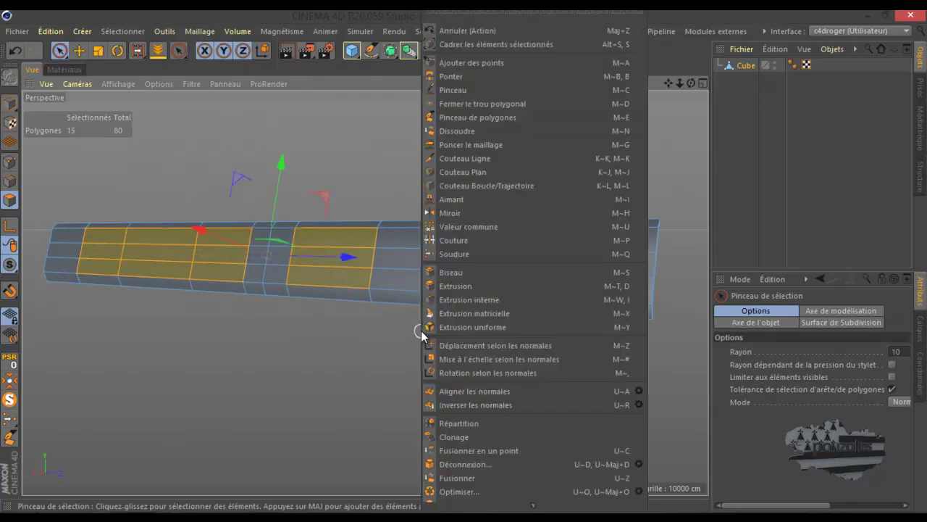
left_click(458, 299)
scroll(542, 255, "up", 4)
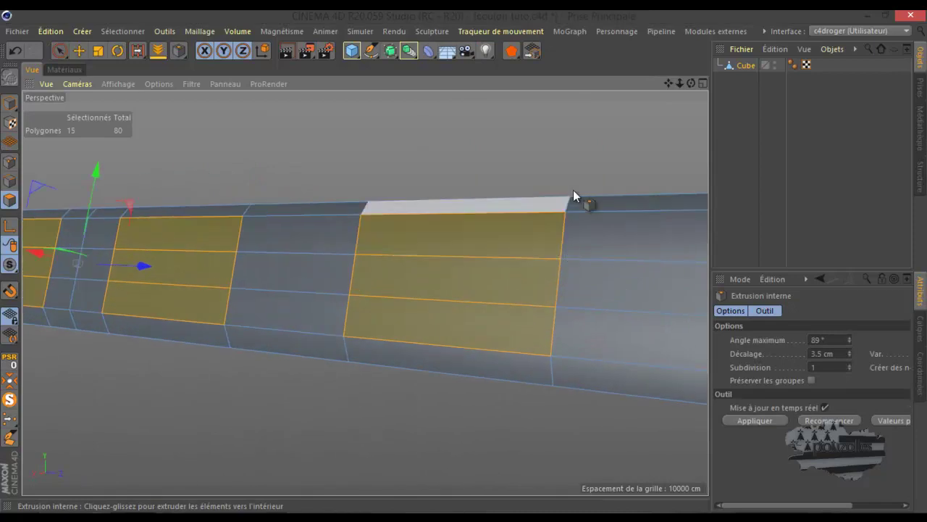
left_click_drag(605, 144, 464, 261)
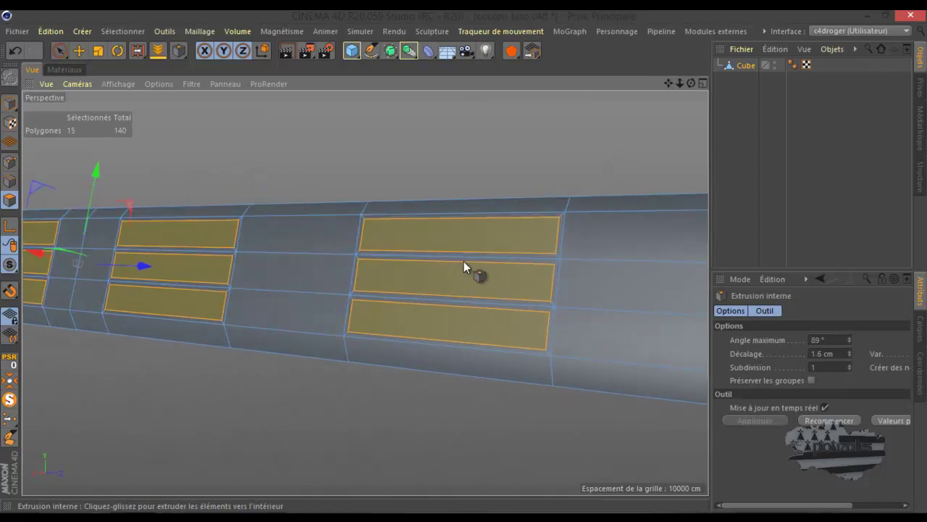
left_click(810, 379)
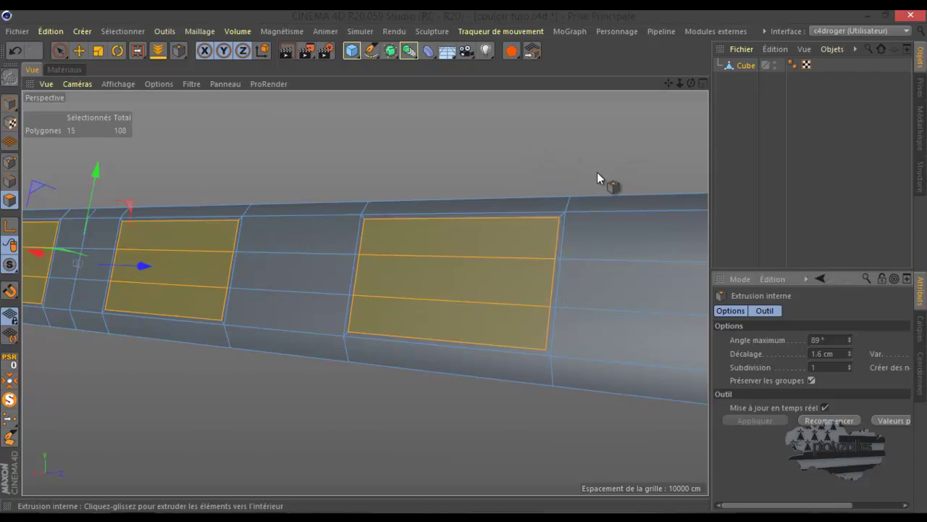
Set the inner extrusion's offset to 2.8 cm
left_click(851, 354)
left_click(850, 356)
left_click(850, 356)
left_click(849, 351)
left_click(849, 351)
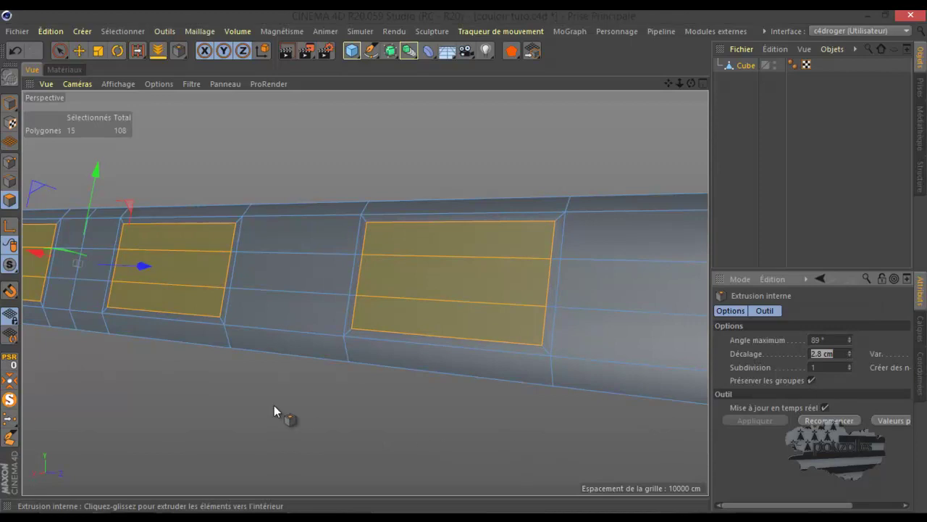
Extrude the three front faces of the right section's middle column inward by 2.7 cm, with group preservation turned off
left_click(79, 50)
left_click(290, 224)
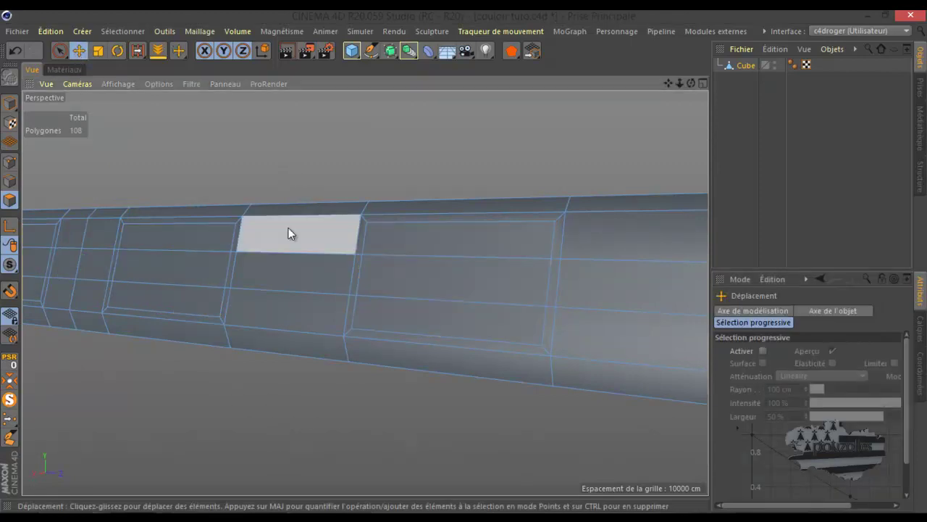
left_click(282, 279, "shift")
left_click(278, 313, "shift")
right_click(472, 124)
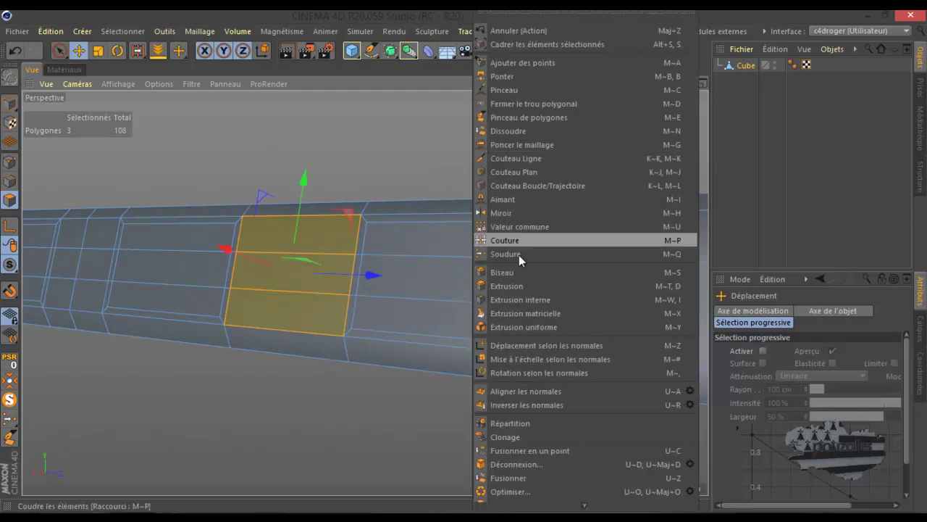
left_click(516, 299)
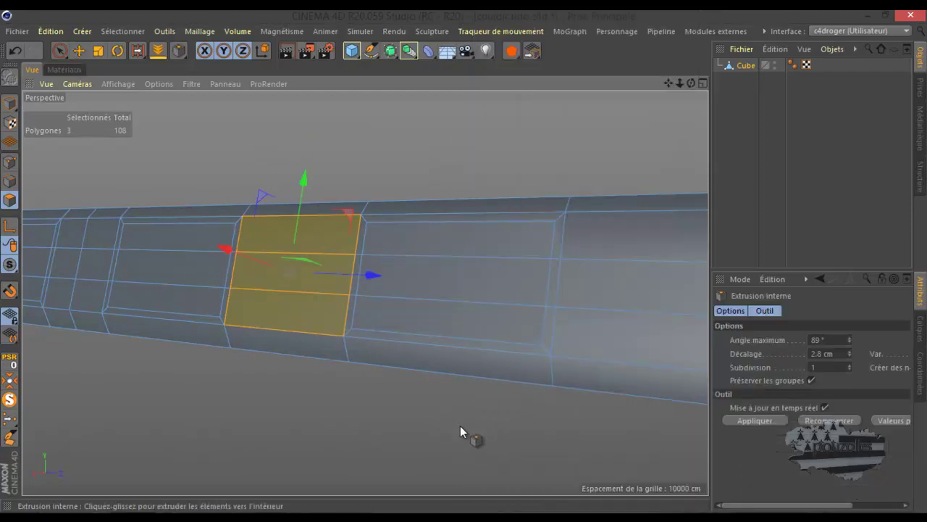
left_click(811, 382)
left_click_drag(392, 420, 463, 260)
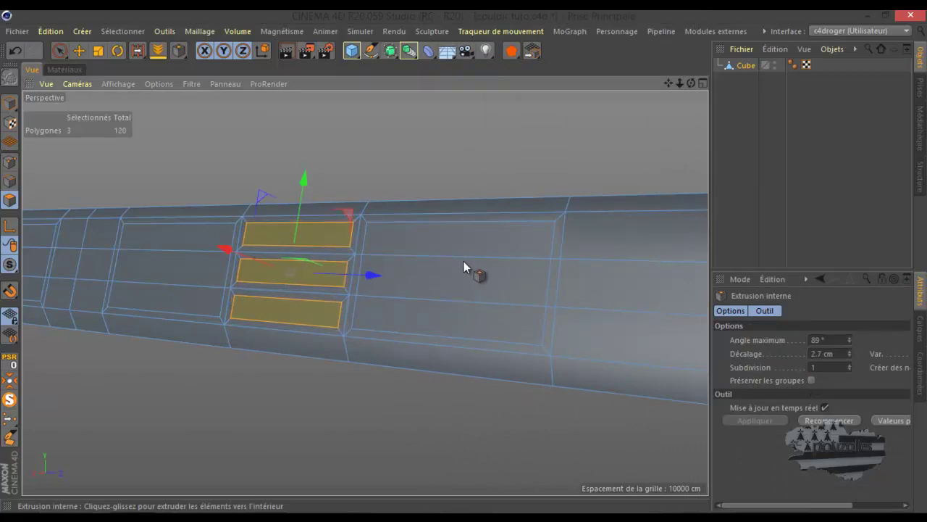
Set the inner extrusion's offset to 2.81 cm, comparing with the neighbouring inset edge in the side view
middle_click(390, 419)
middle_click(313, 411)
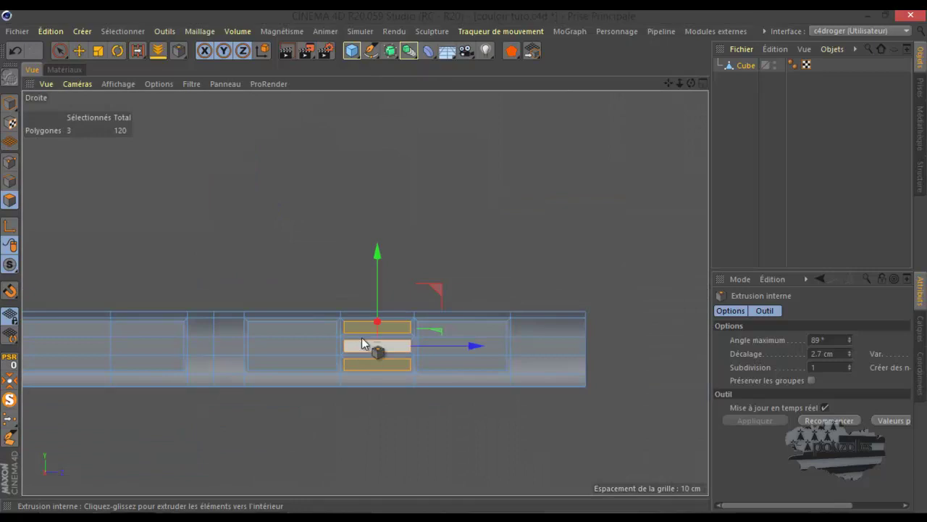
scroll(357, 344, "up", 8)
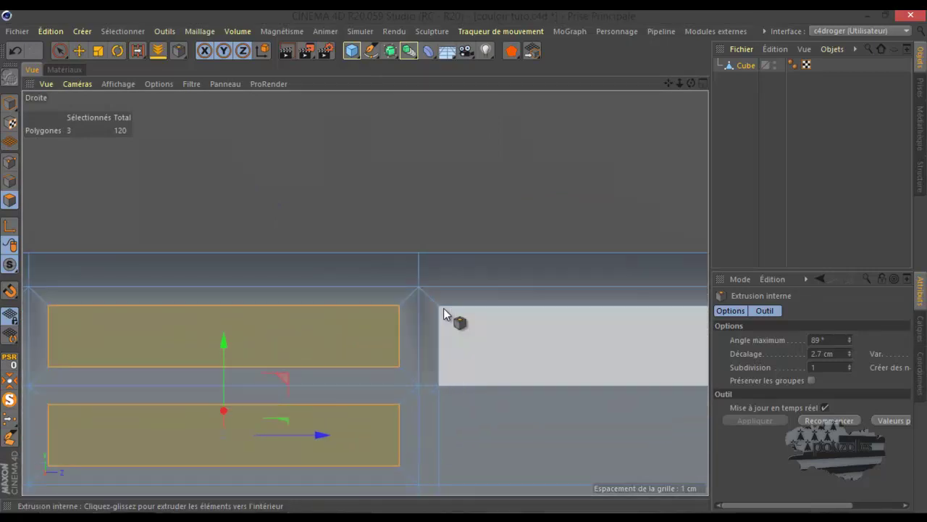
left_click(850, 356)
left_click(850, 356)
left_click_drag(851, 350, 851, 351)
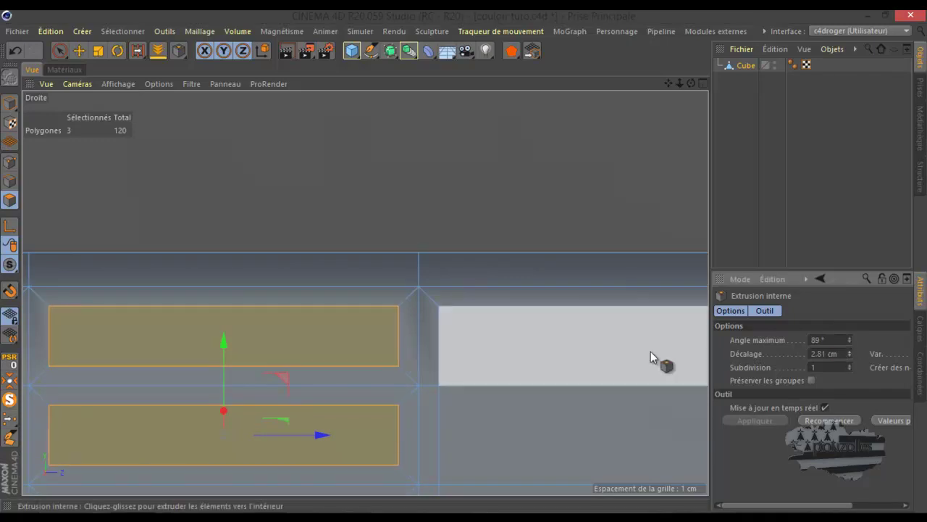
Add all three rows of faces in the left section's first two columns to the selection with the selection brush
scroll(325, 353, "down", 6)
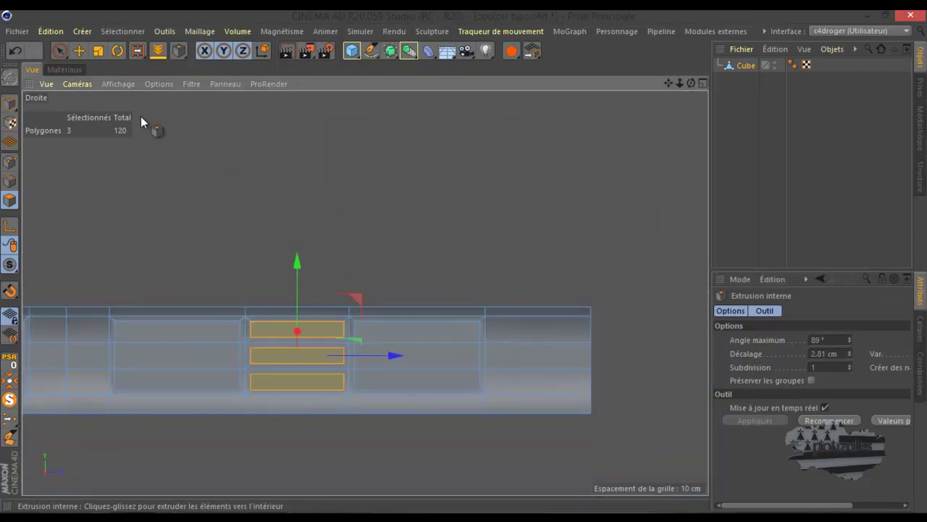
left_click(61, 50)
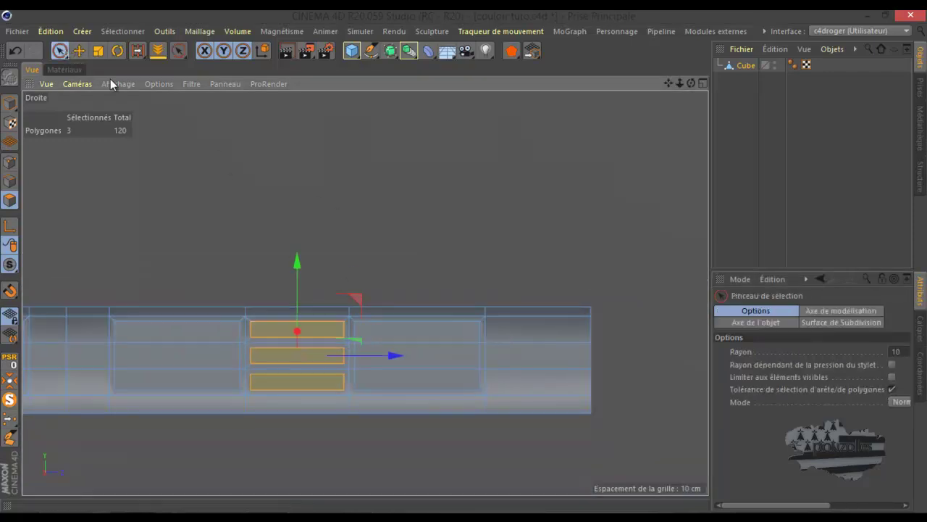
scroll(507, 200, "down", 3)
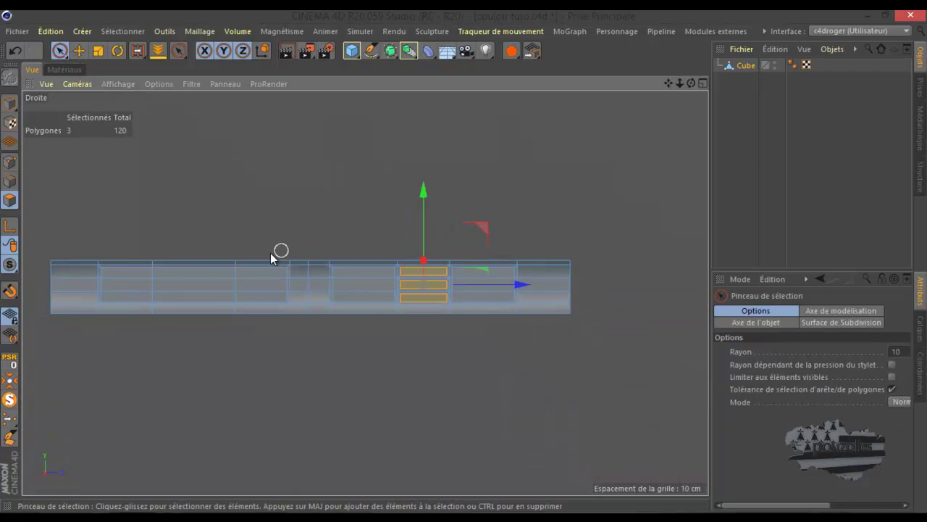
left_click(115, 286, "shift")
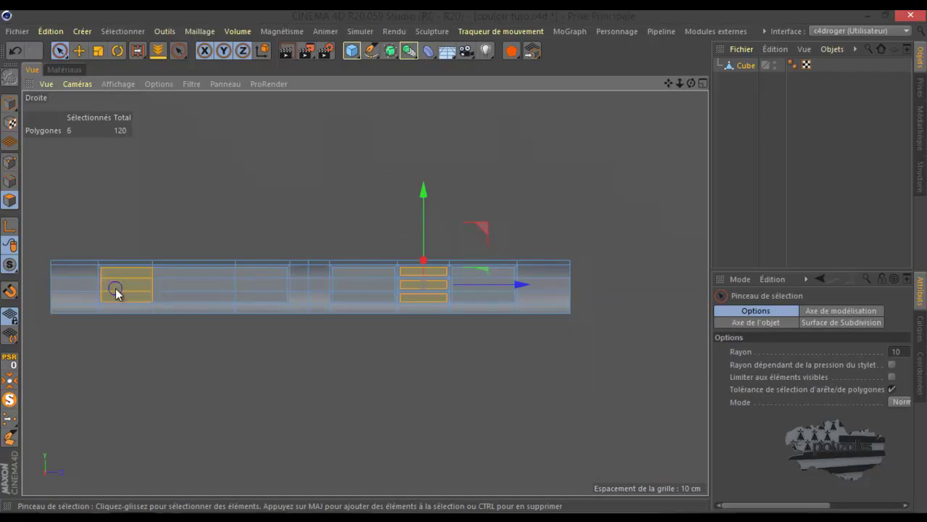
left_click(177, 284, "shift")
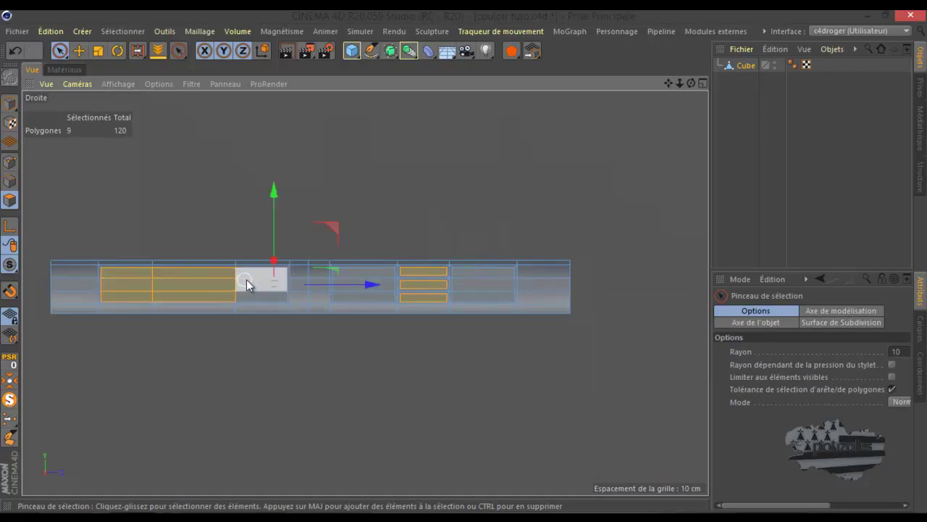
scroll(221, 285, "up", 5)
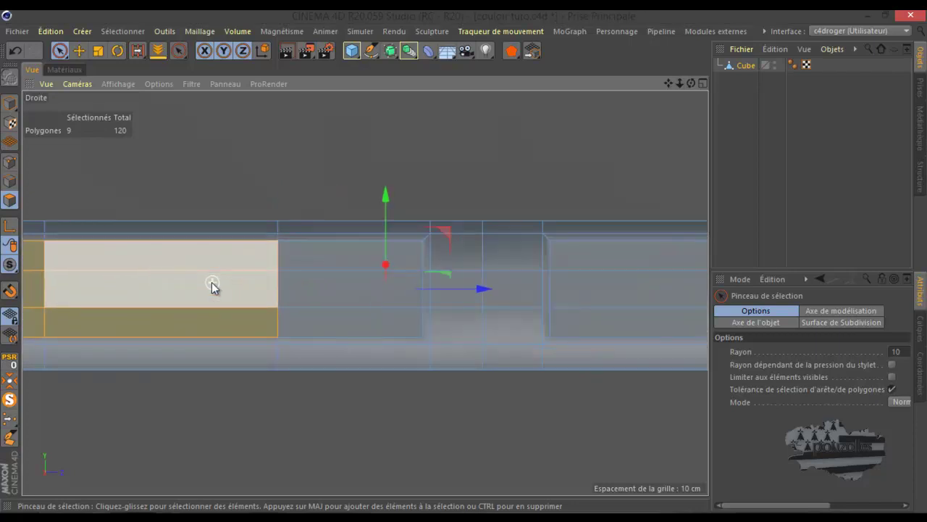
left_click_drag(691, 84, 464, 267)
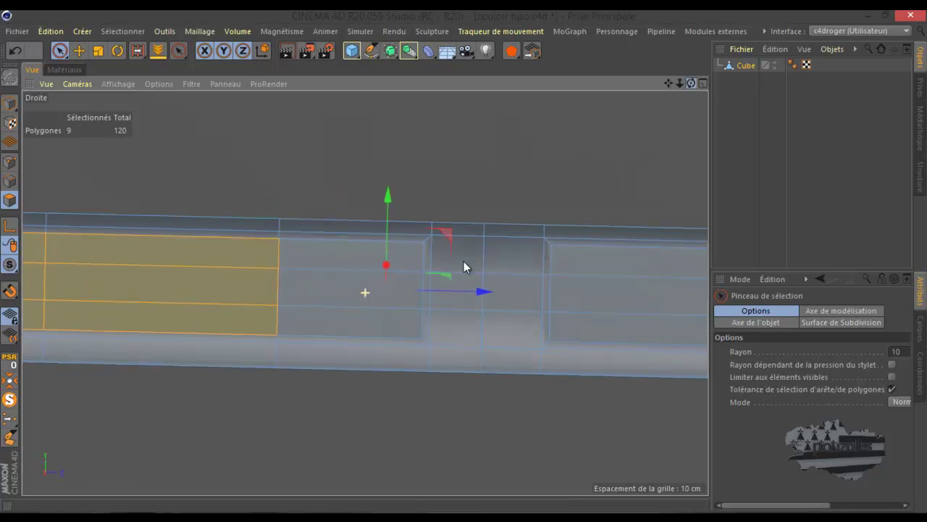
left_click(46, 84)
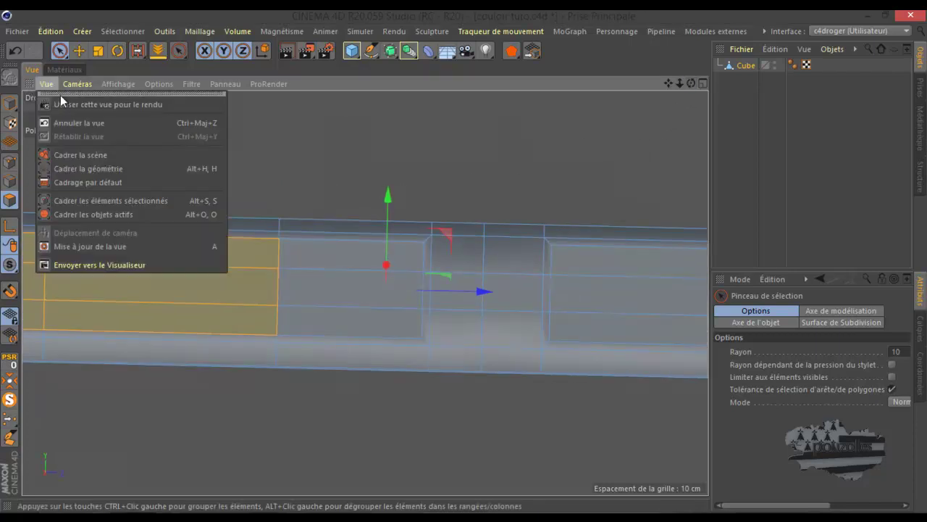
left_click(71, 182)
scroll(230, 272, "down", 5)
middle_click_drag(259, 273, 382, 270, "alt")
scroll(266, 304, "up", 5)
Make two vertical loop cuts near the ends of the left section's middle column, at about 4.9% and 96.3% offset
middle_click(131, 269)
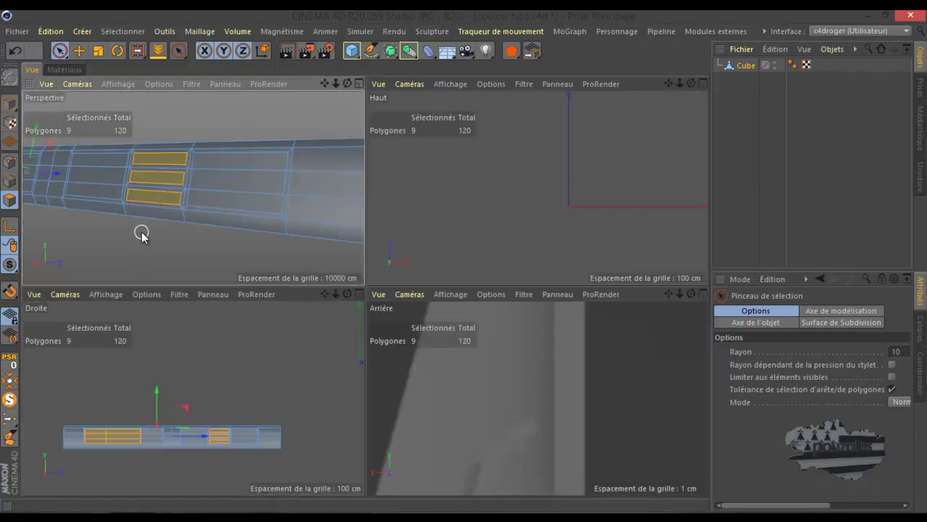
middle_click(141, 231)
scroll(353, 240, "down", 2)
scroll(561, 232, "down", 2)
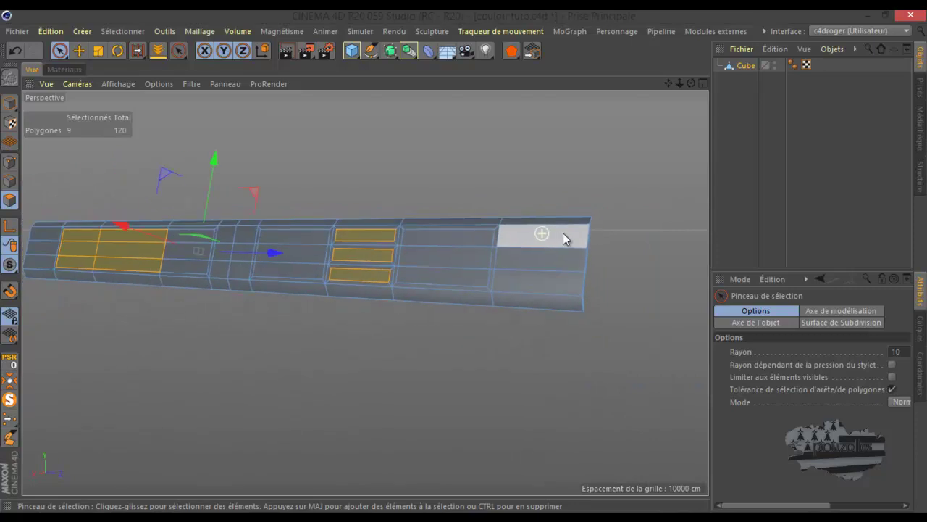
scroll(561, 233, "down", 1)
scroll(116, 235, "up", 5)
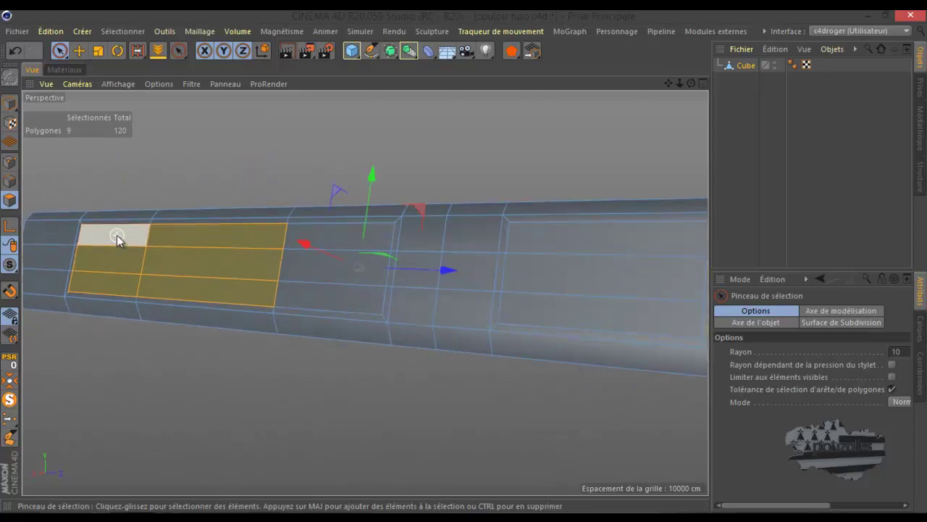
scroll(116, 235, "up", 5)
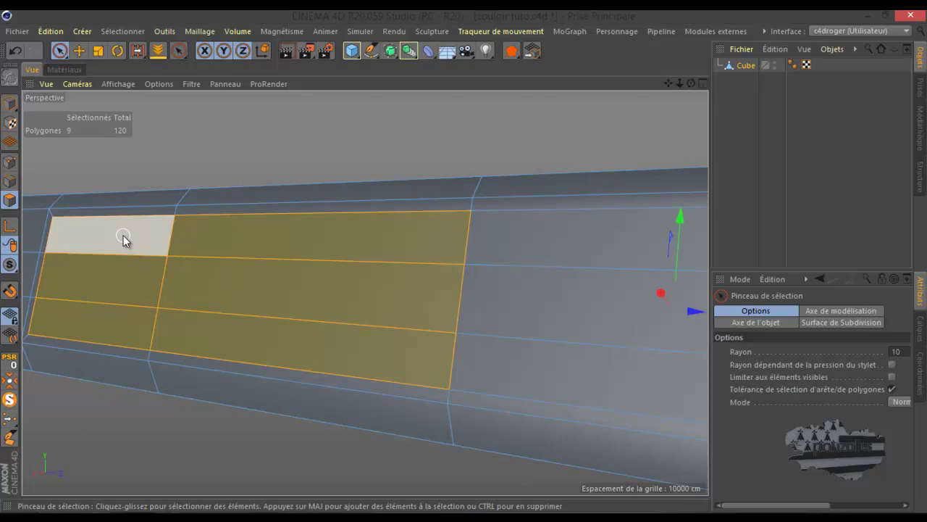
left_click_drag(692, 82, 463, 261)
scroll(641, 220, "down", 5)
scroll(438, 263, "up", 2)
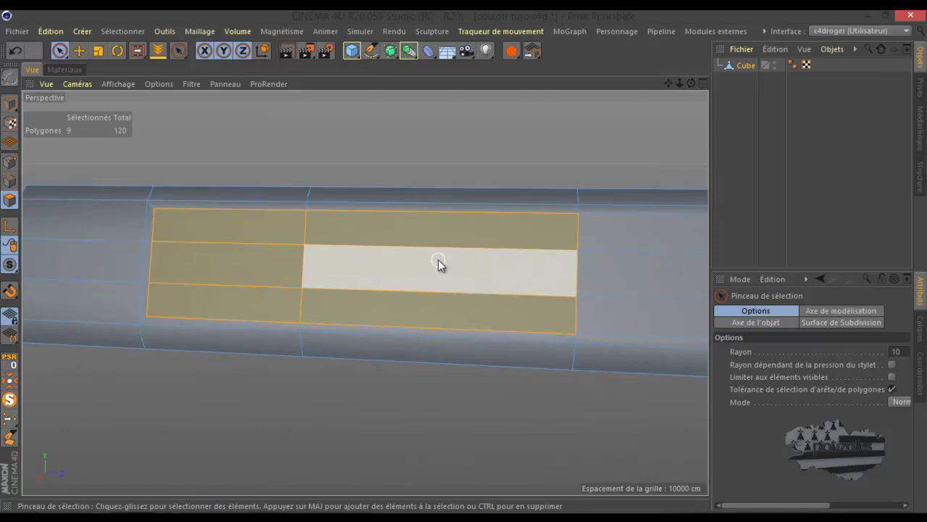
key("k")
key("k")
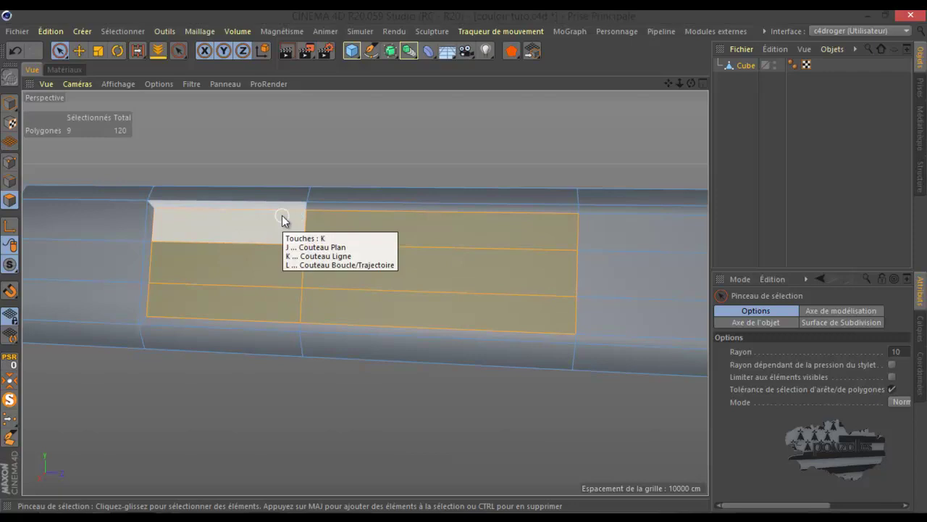
key("l")
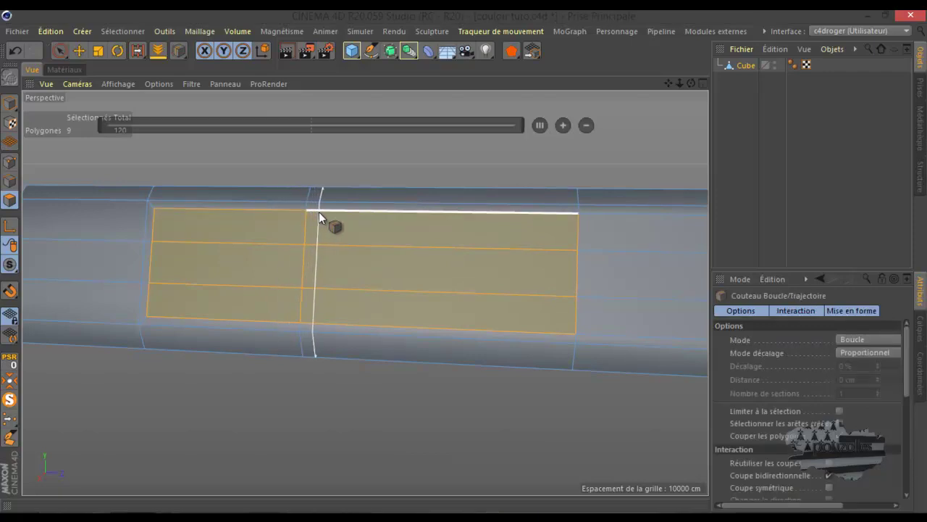
left_click(319, 211)
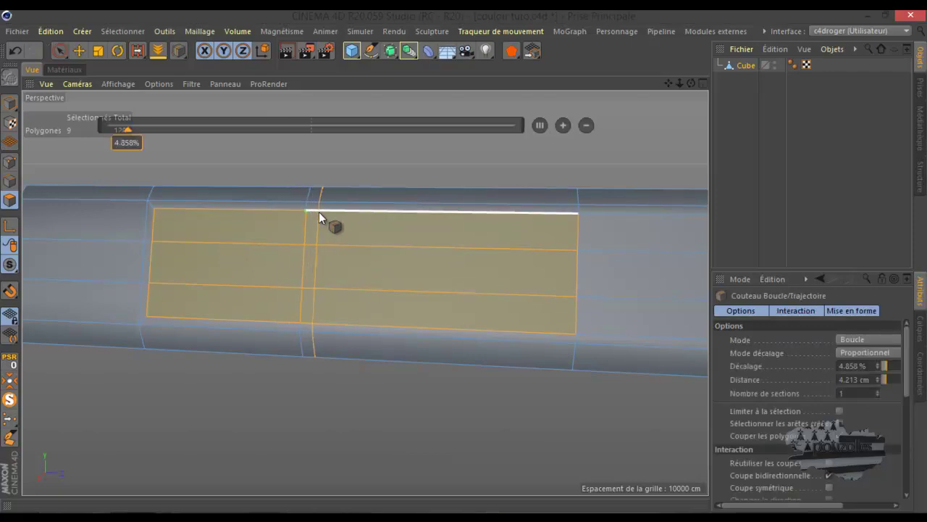
left_click(566, 216)
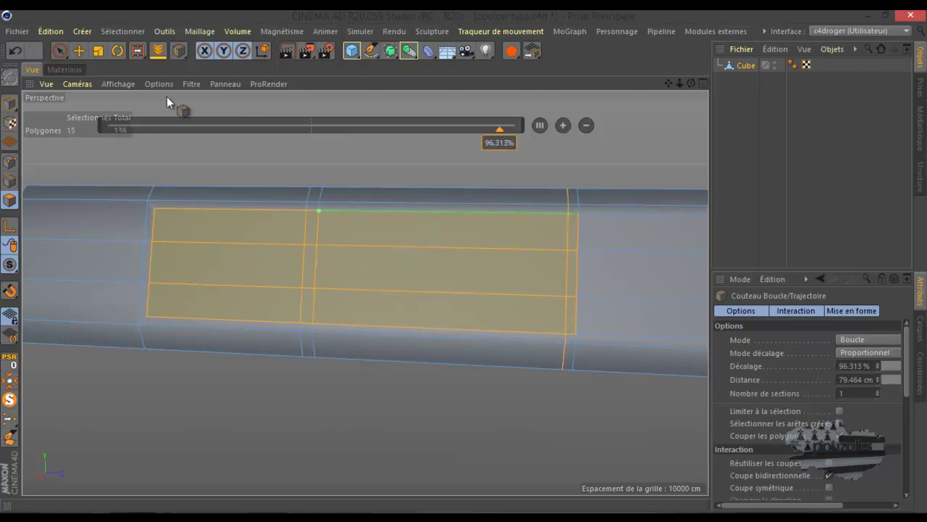
Deselect the narrow strips of faces made by the two loop cuts beside the left section's middle column
left_click(80, 55)
left_click(315, 224, "ctrl")
left_click(311, 267, "ctrl")
left_click(307, 301, "ctrl")
left_click(573, 226, "ctrl")
Add the three faces of the left section's third column to the selection
scroll(307, 274, "down", 3)
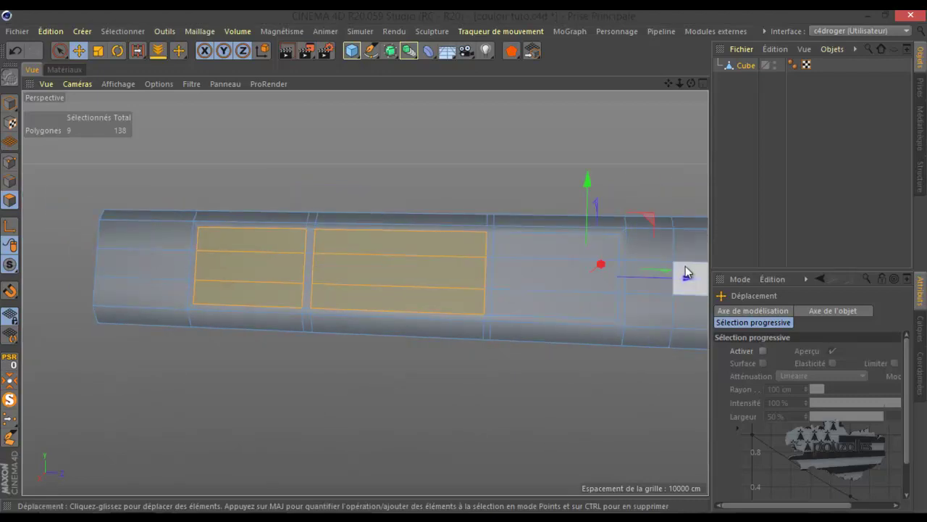
scroll(339, 280, "down", 3)
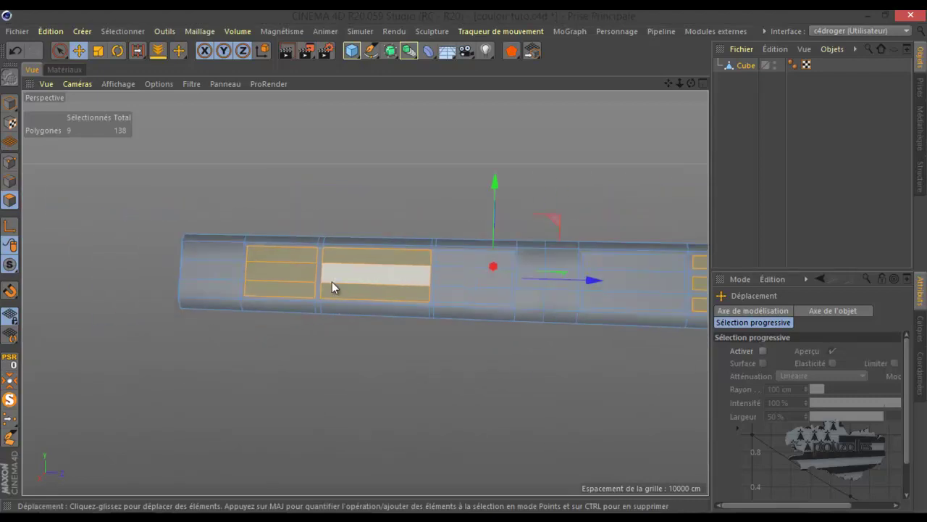
scroll(332, 282, "down", 2)
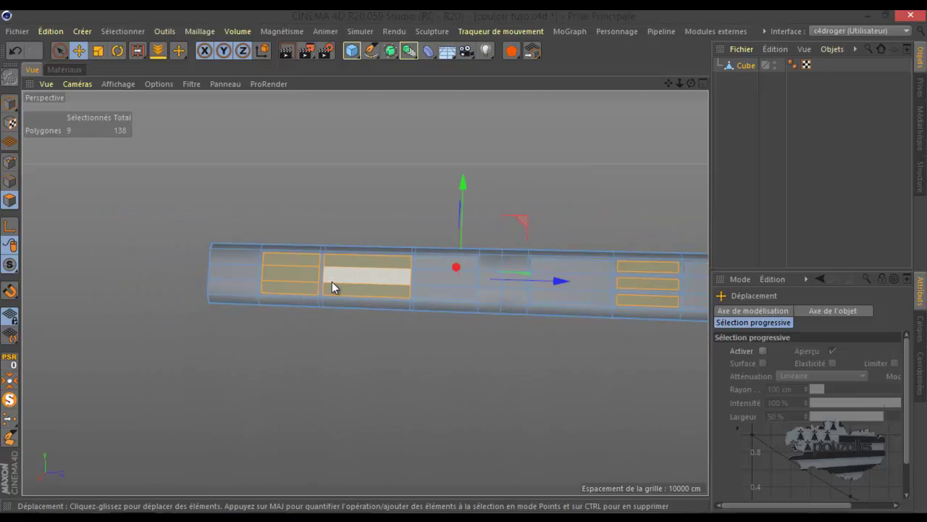
scroll(332, 281, "up", 3)
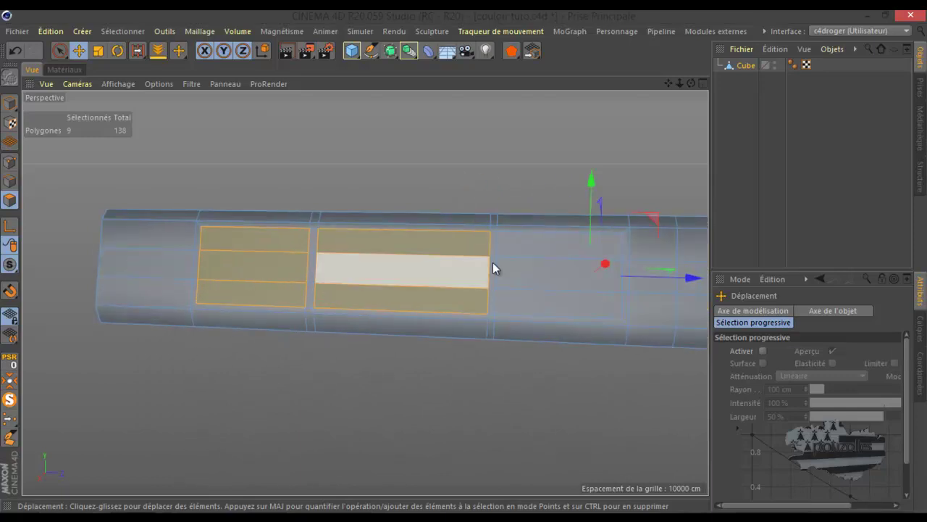
left_click(540, 242, "shift")
left_click(536, 280, "shift")
left_click(536, 281, "shift")
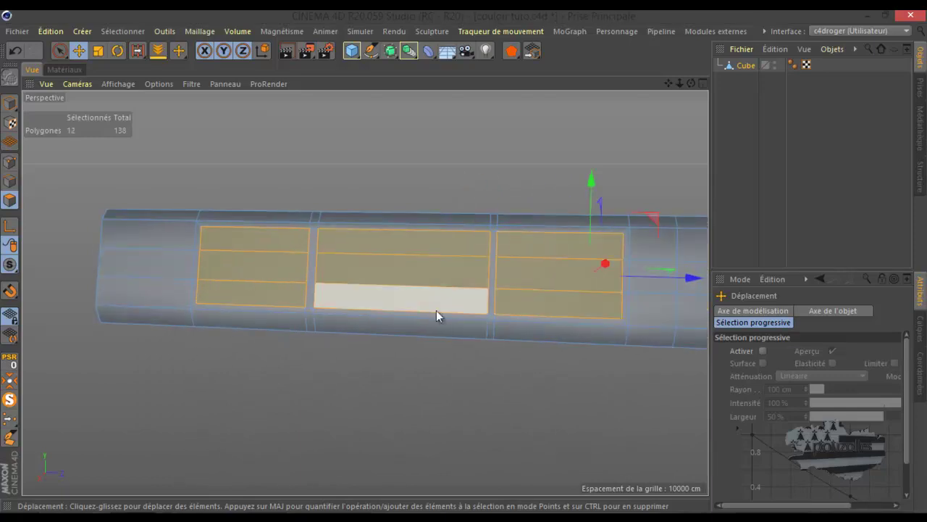
Add the three faces in each of the right section's first and last columns to the selection
scroll(216, 315, "down", 3)
left_click(610, 278, "shift")
left_click(609, 292, "shift")
left_click(609, 308, "shift")
scroll(282, 336, "down", 2)
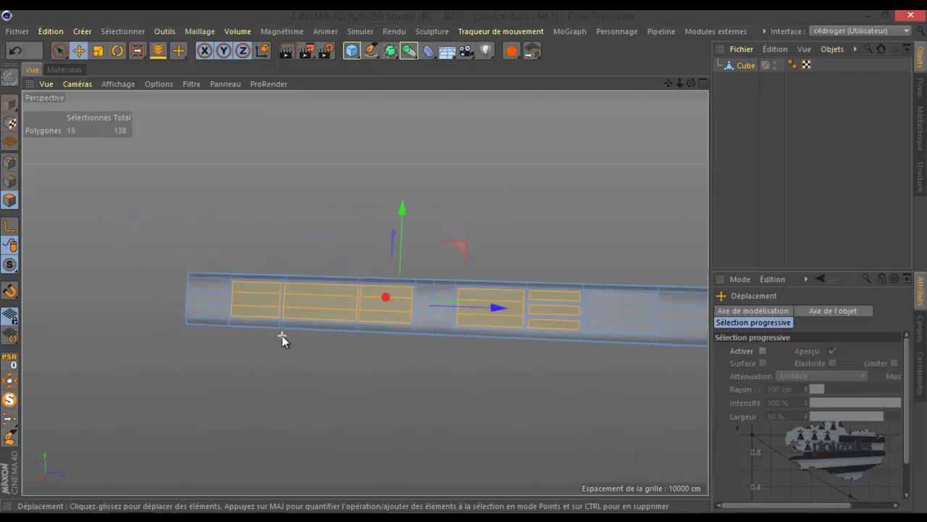
left_click(625, 298, "shift")
left_click(620, 313, "shift")
left_click(616, 328, "shift")
Extrude all the selected front faces slightly outward along the X axis by pulling out a copy of them
left_click_drag(694, 82, 641, 118)
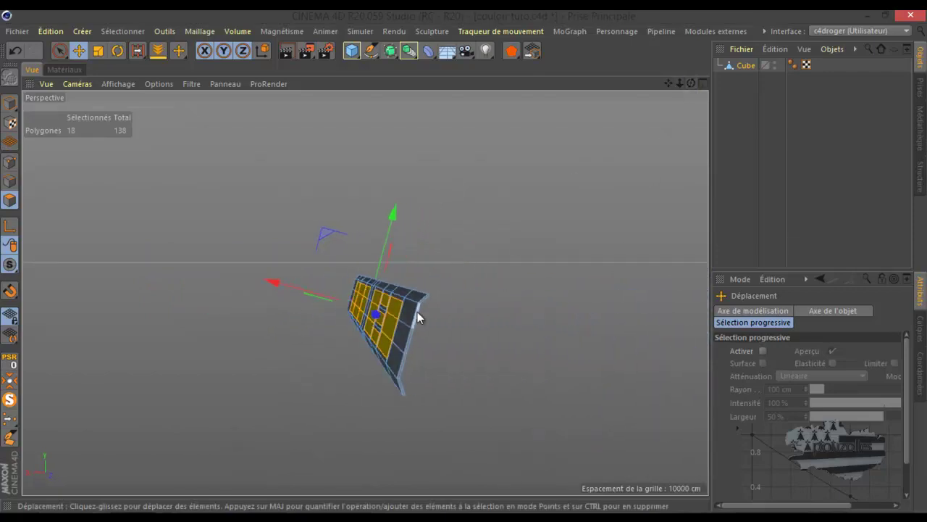
scroll(417, 312, "up", 4)
scroll(353, 270, "up", 4)
scroll(354, 269, "up", 4)
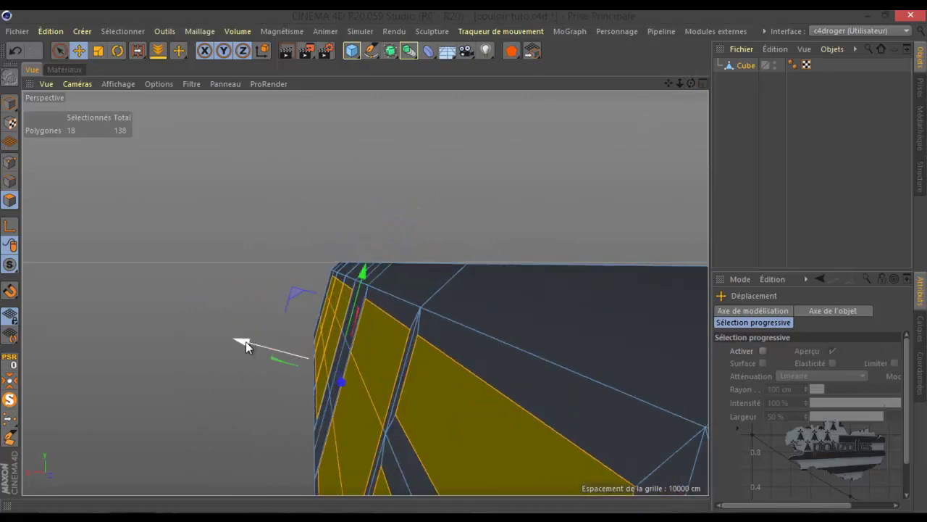
left_click_drag(245, 342, 235, 341)
Turn off solo display so the whole corridor shows around the panel
scroll(247, 326, "down", 10)
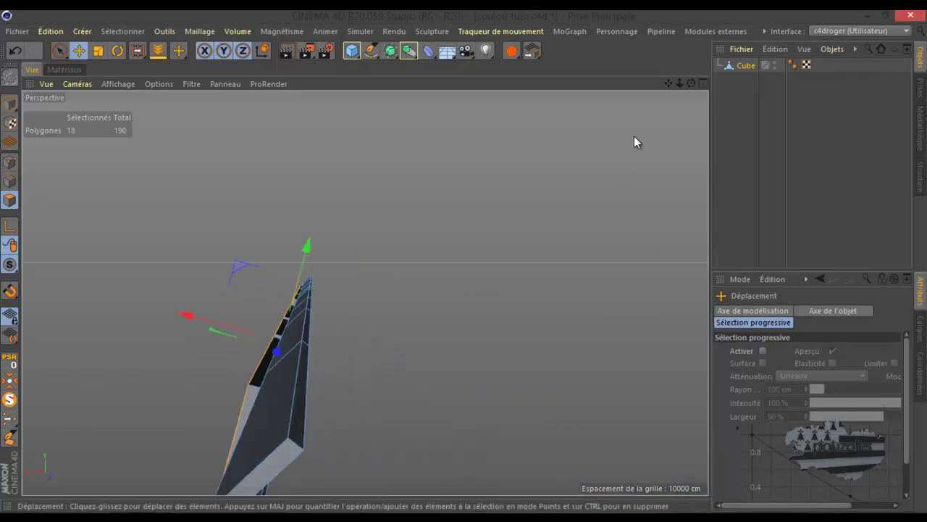
left_click_drag(691, 84, 464, 259)
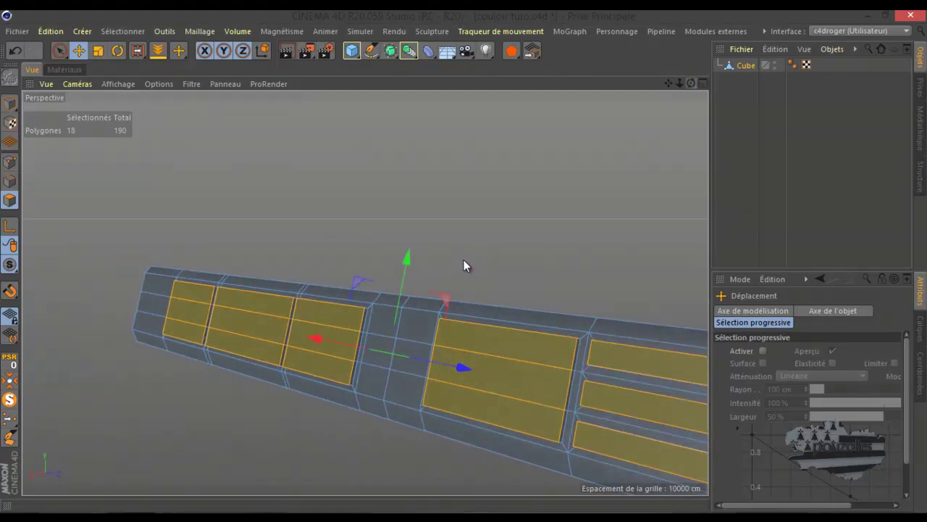
left_click(10, 399)
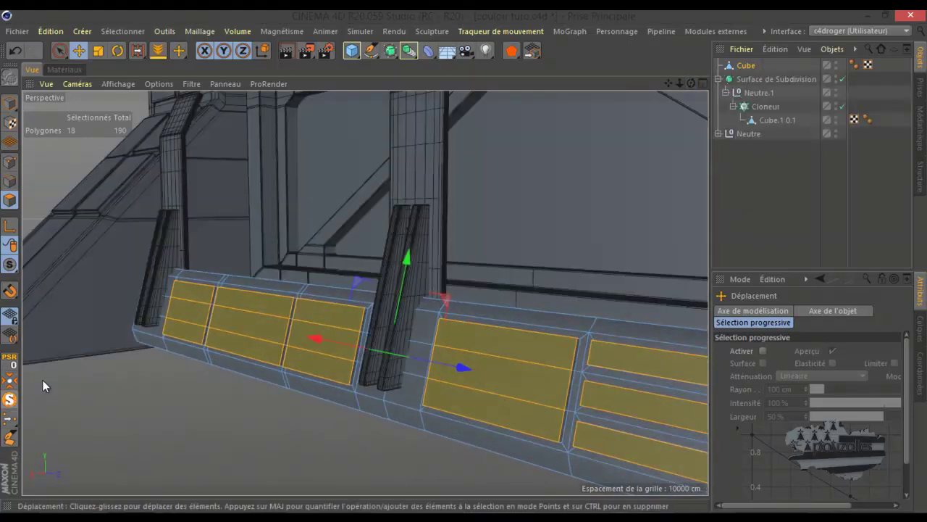
Frame the corridor lengthwise with the paneled railing and window wall in sight, and add a camera from that viewpoint
scroll(158, 324, "down", 5)
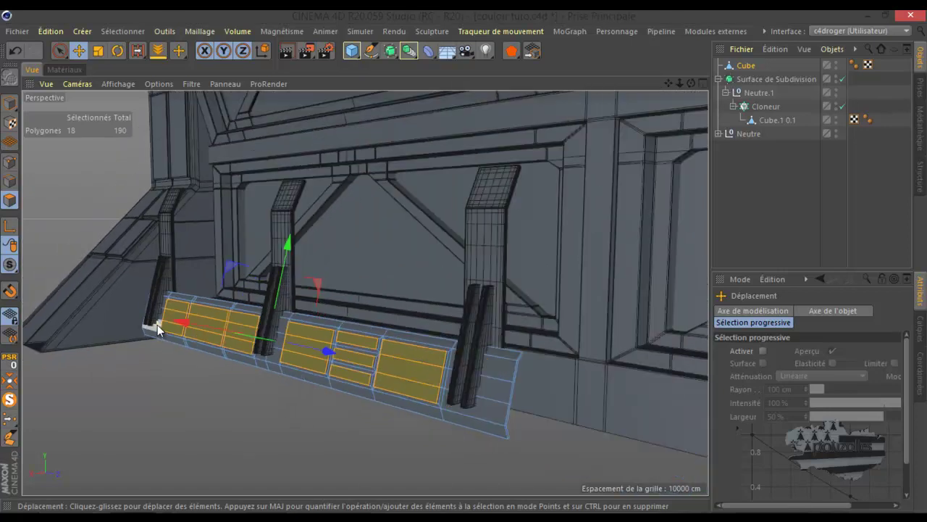
left_click_drag(690, 83, 464, 261)
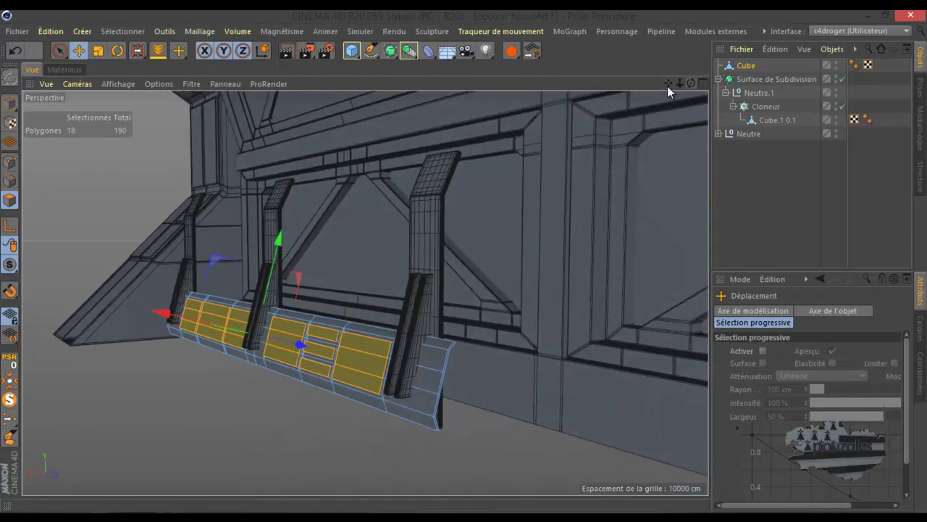
left_click_drag(668, 80, 464, 261)
left_click_drag(693, 82, 464, 261)
scroll(668, 204, "down", 1)
right_click_drag(668, 215, 568, 329, "alt")
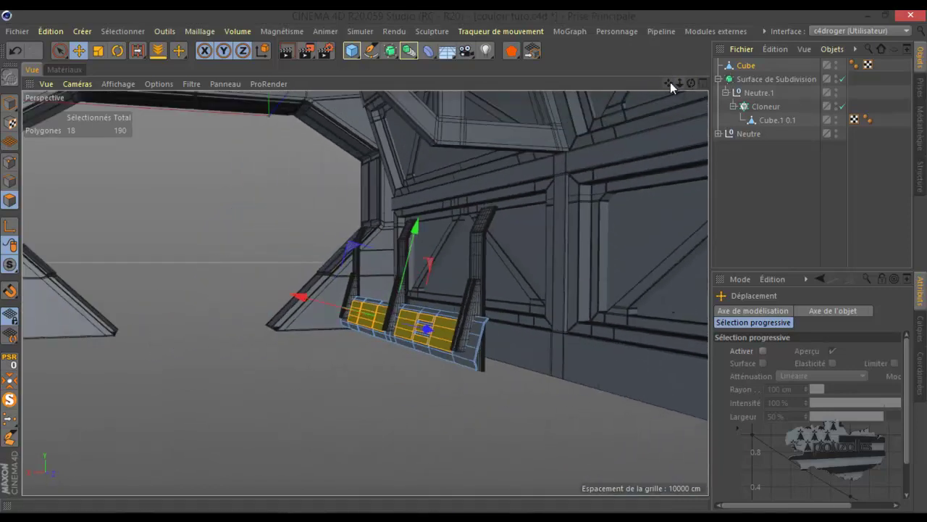
left_click_drag(670, 81, 464, 260)
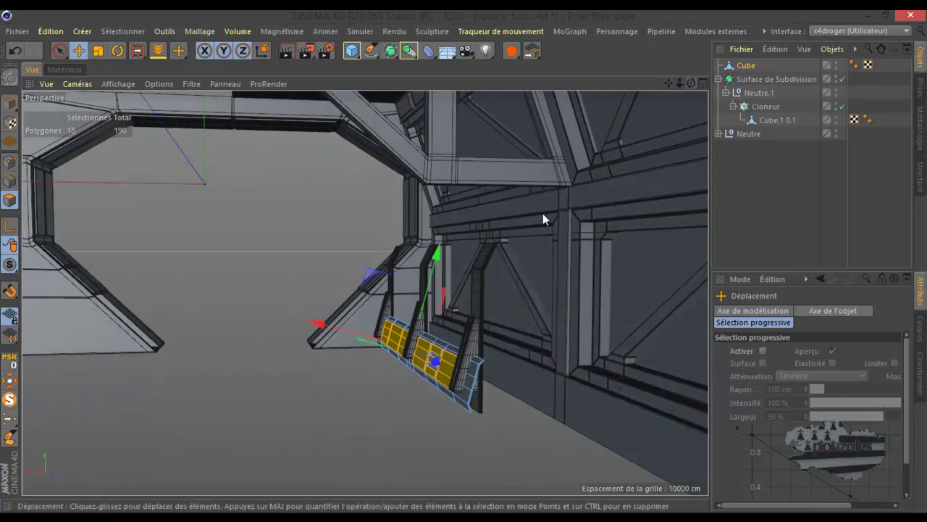
scroll(534, 226, "down", 1)
scroll(535, 227, "down", 1)
scroll(539, 231, "down", 1)
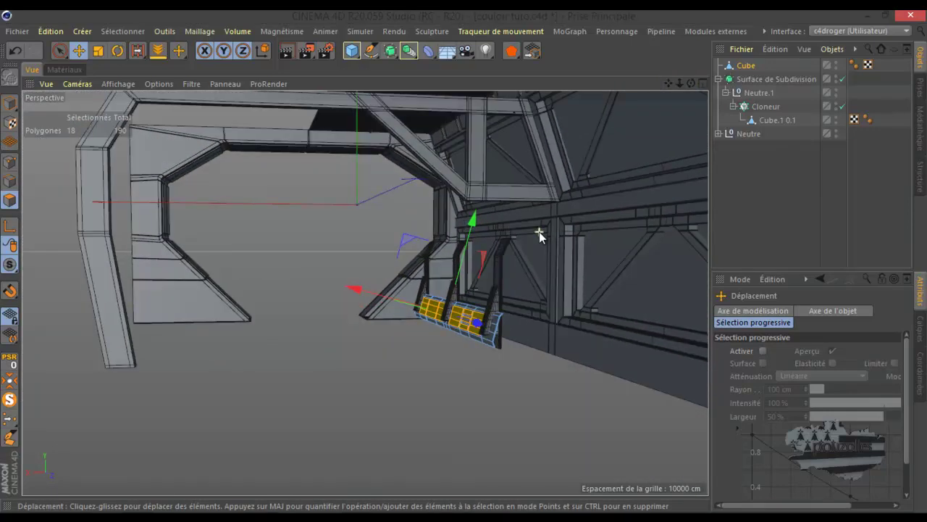
left_click_drag(668, 83, 465, 261)
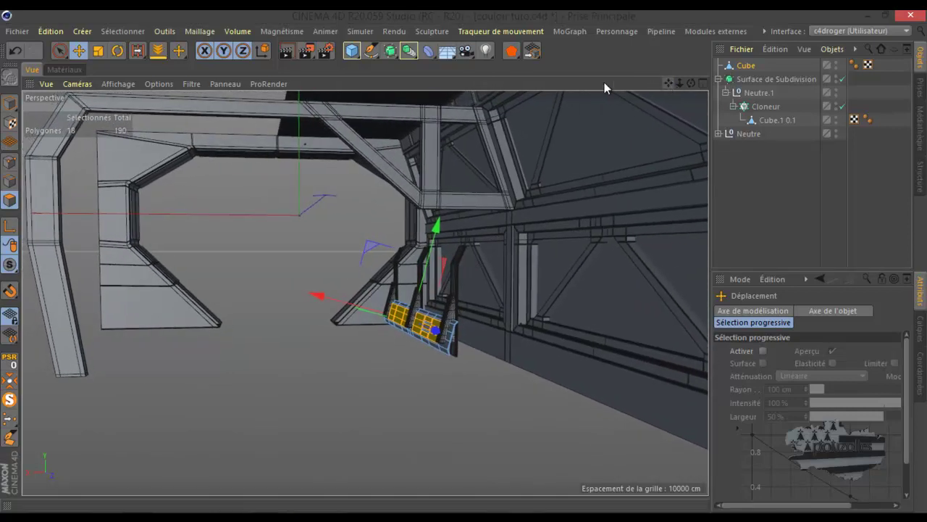
left_click(468, 52)
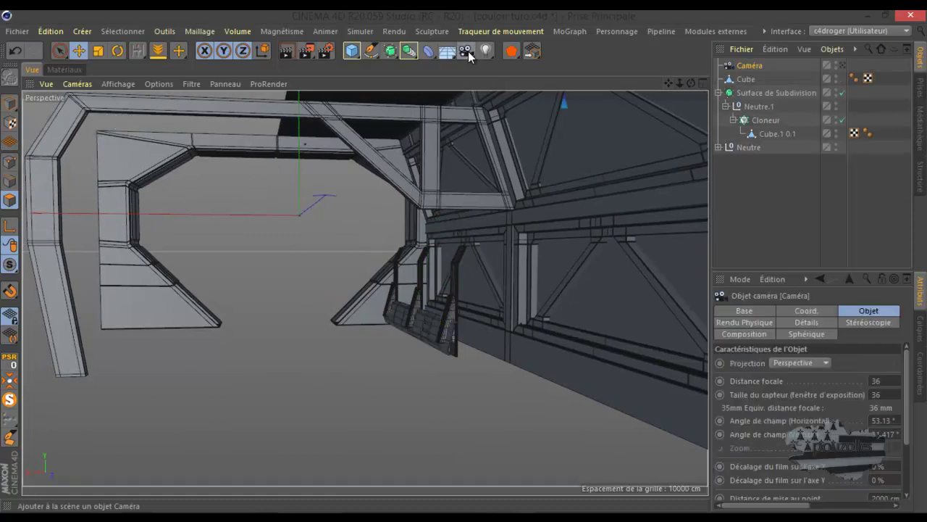
Add a Protection tag to the camera to lock its position, scale and rotation
right_click(745, 66)
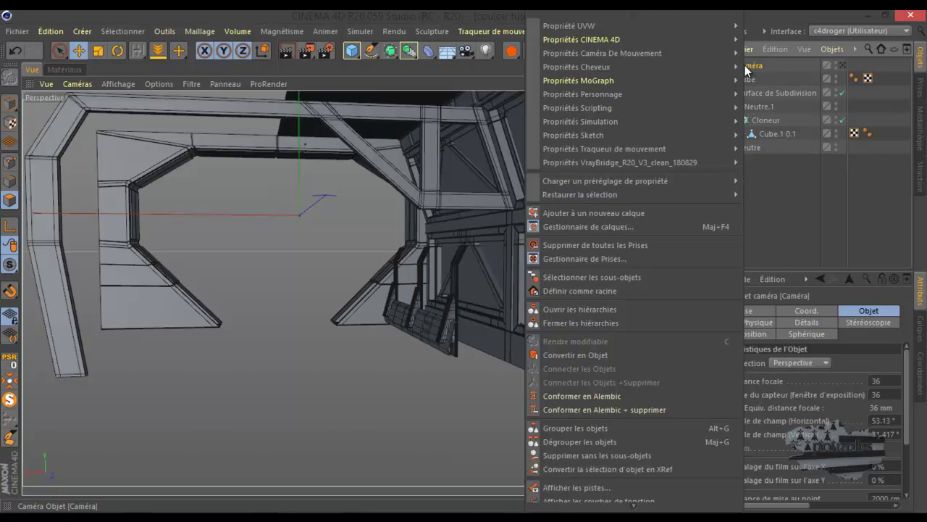
mouse_move(632, 39)
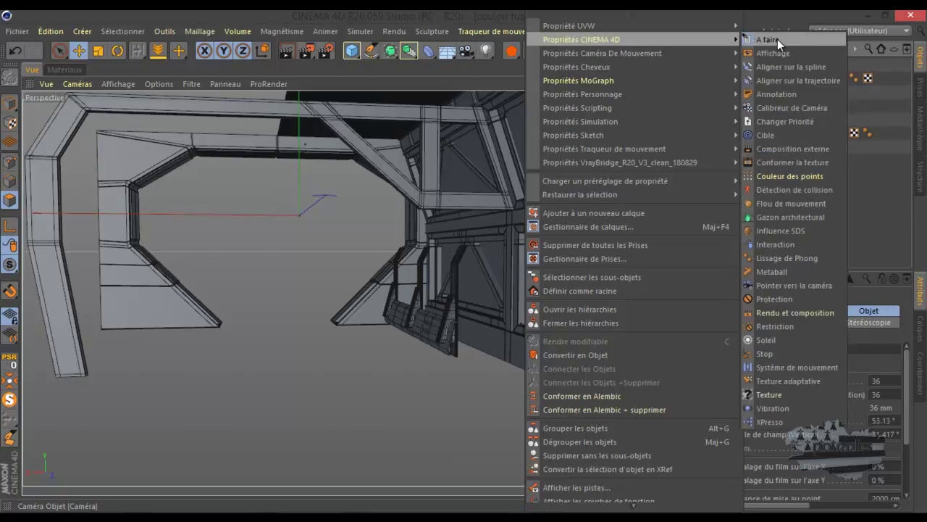
left_click(783, 299)
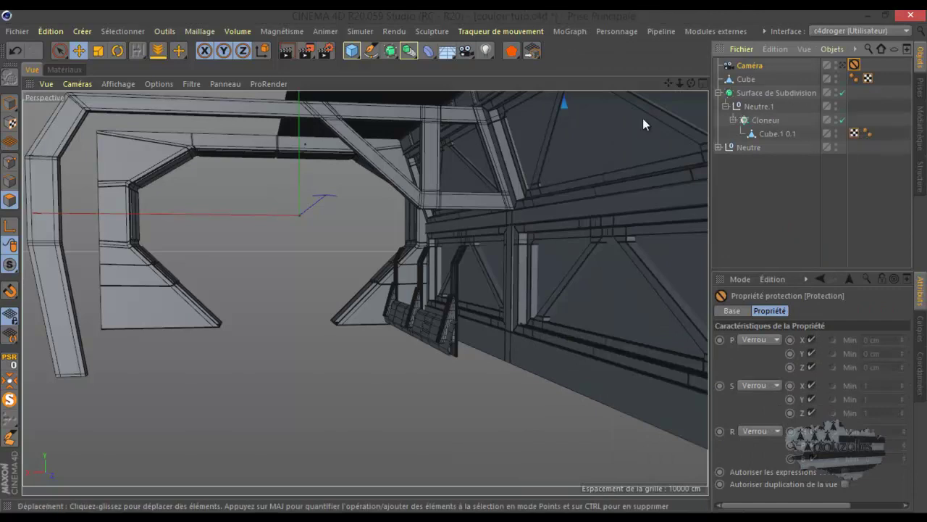
Check the camera's placement from outside, look through it and render a preview of the corridor in the viewport
scroll(437, 256, "down", 1)
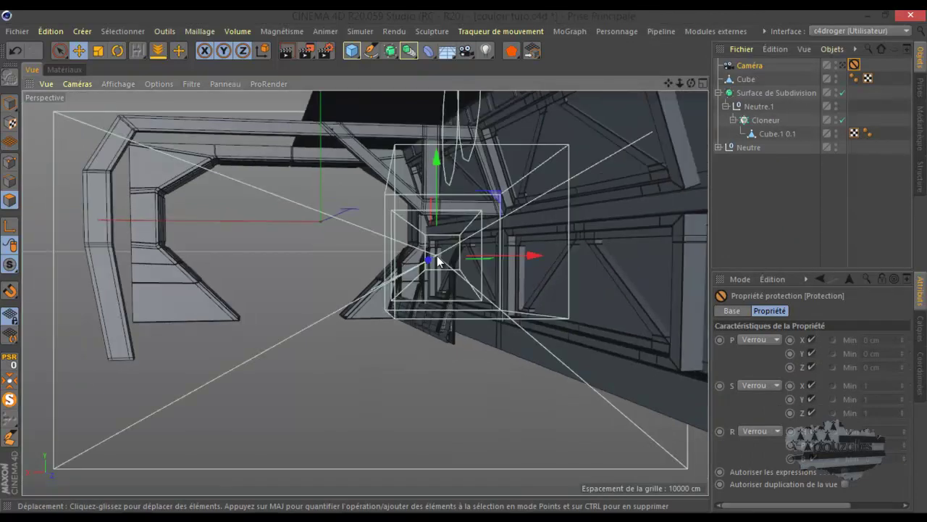
scroll(437, 260, "down", 4)
left_click_drag(466, 265, 471, 265, "alt")
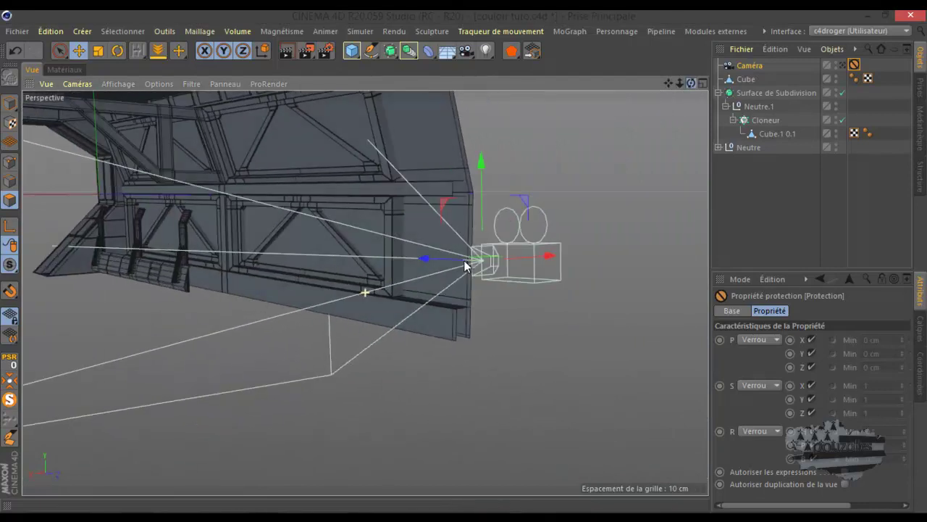
left_click(842, 65)
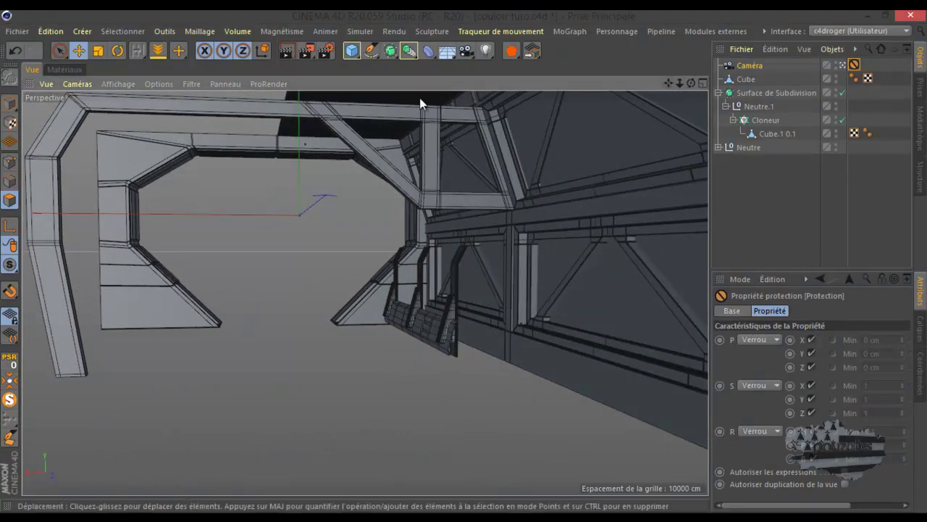
left_click(284, 54)
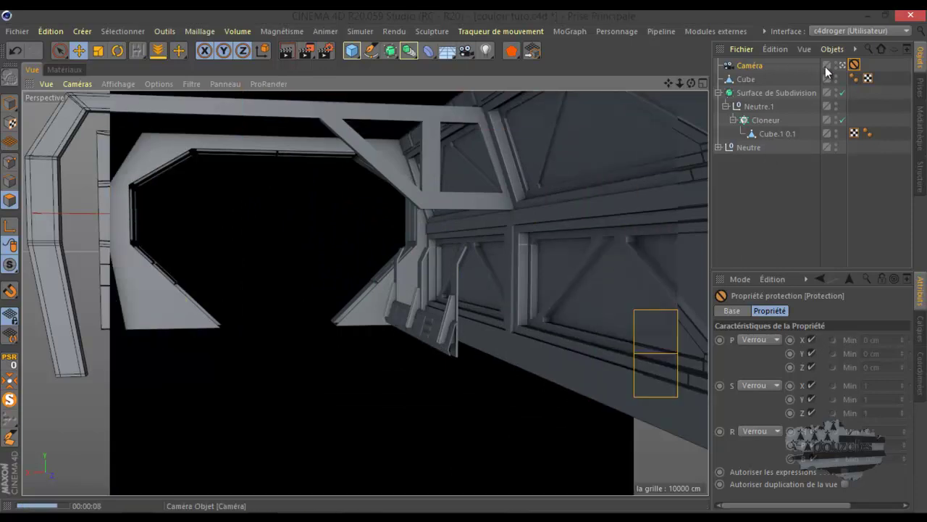
Return to the free editor view and hide the camera object in the viewport
left_click(844, 66)
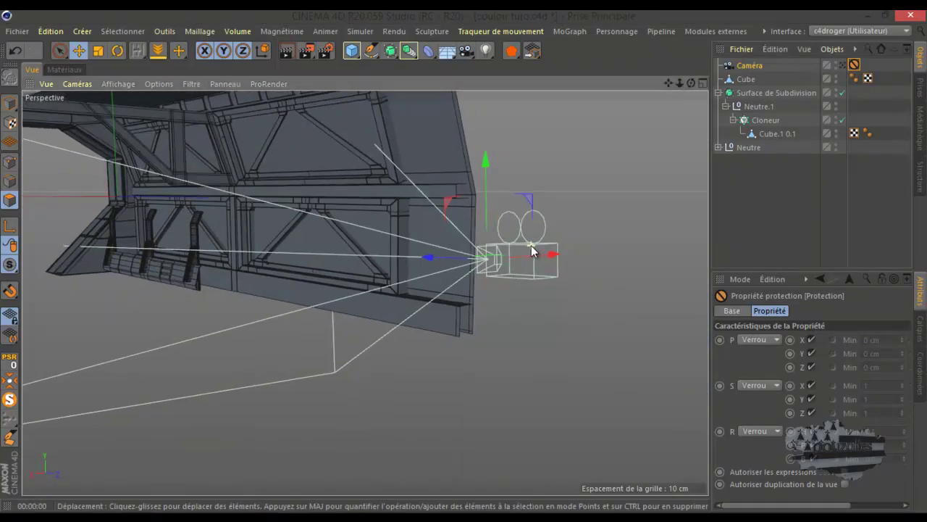
left_click(838, 66)
left_click(843, 64)
left_click(843, 65)
scroll(609, 265, "down", 2)
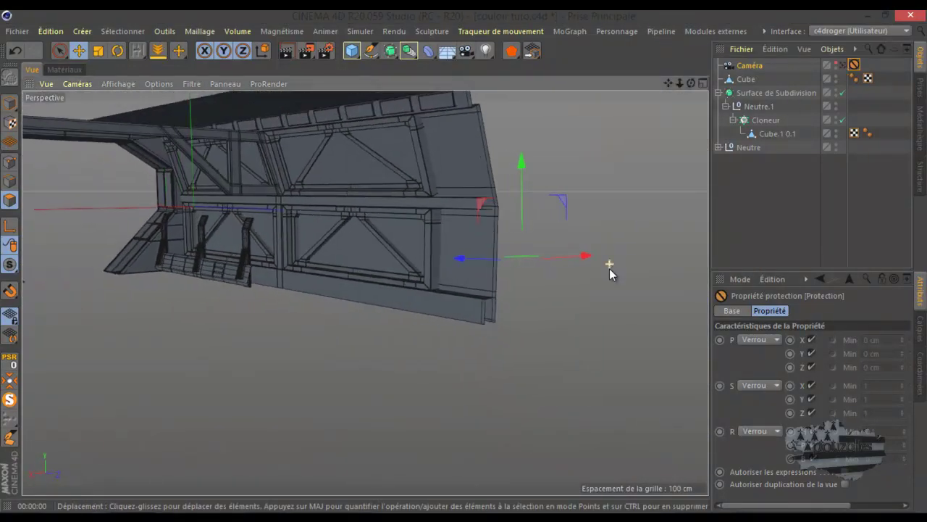
scroll(609, 267, "down", 1)
scroll(224, 230, "up", 7)
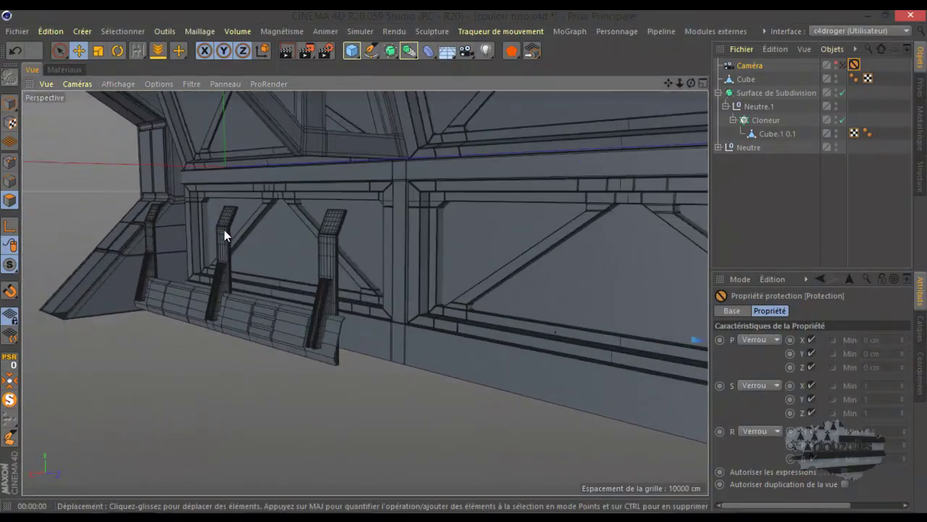